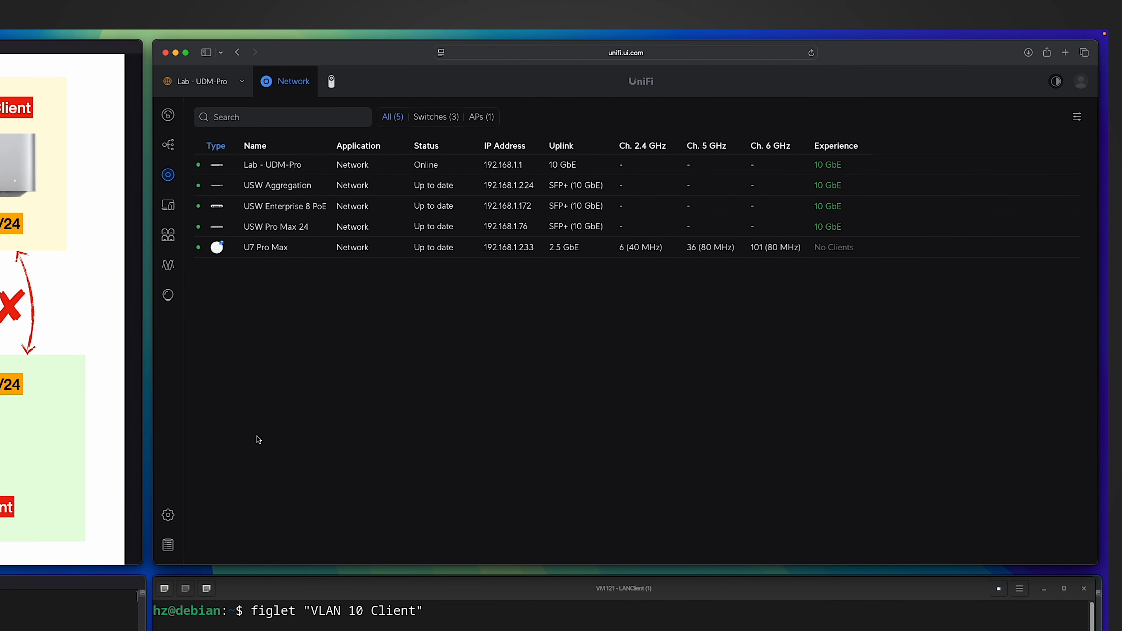
# Review the configured networks in the settings, and the firewall's zones and policy list.
pyautogui.click(167, 515)
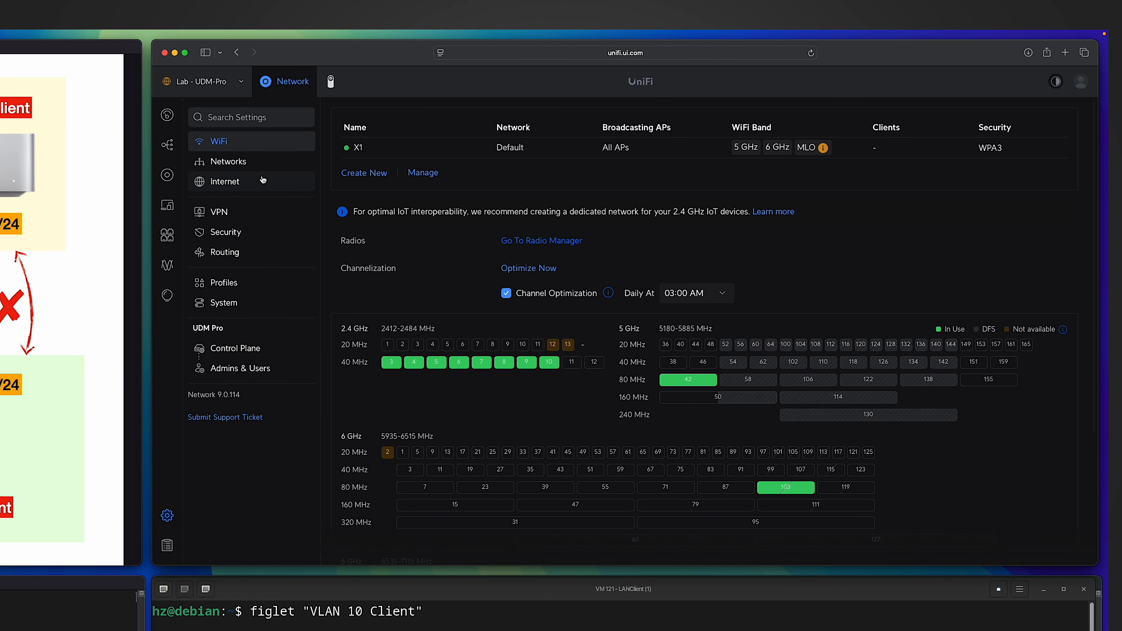
pyautogui.click(247, 162)
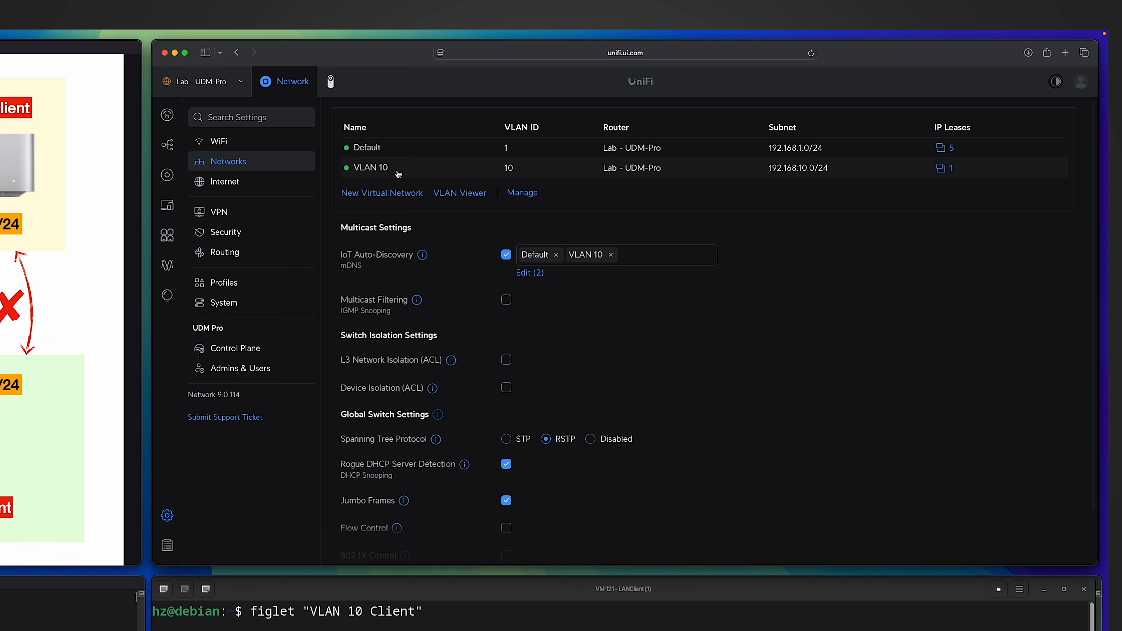
pyautogui.click(258, 233)
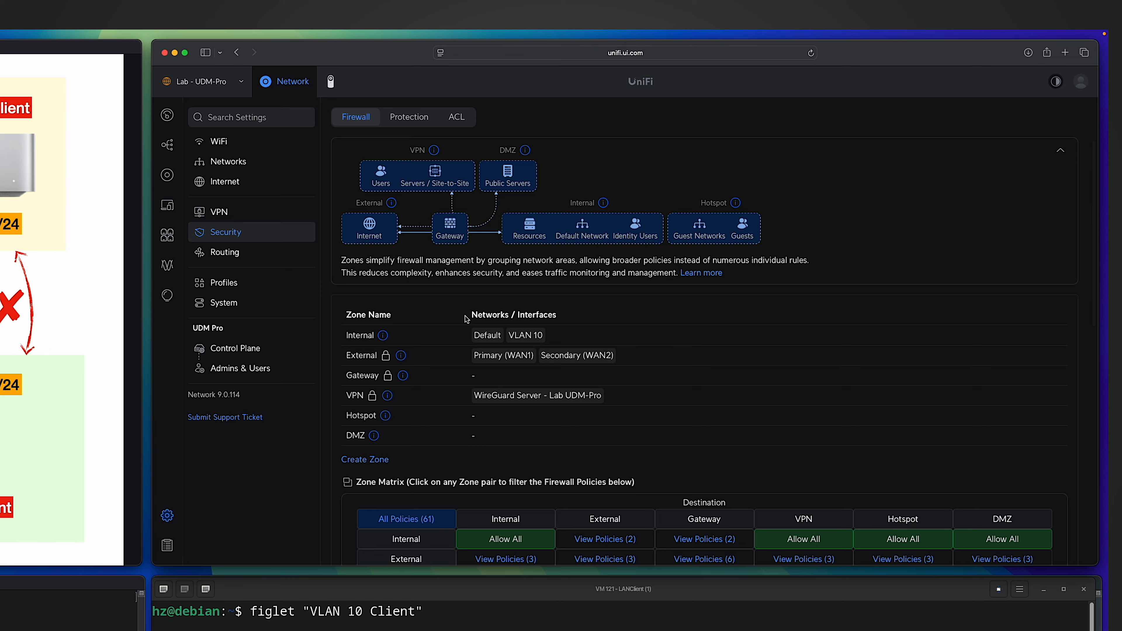
pyautogui.scroll(-10, 466, 319)
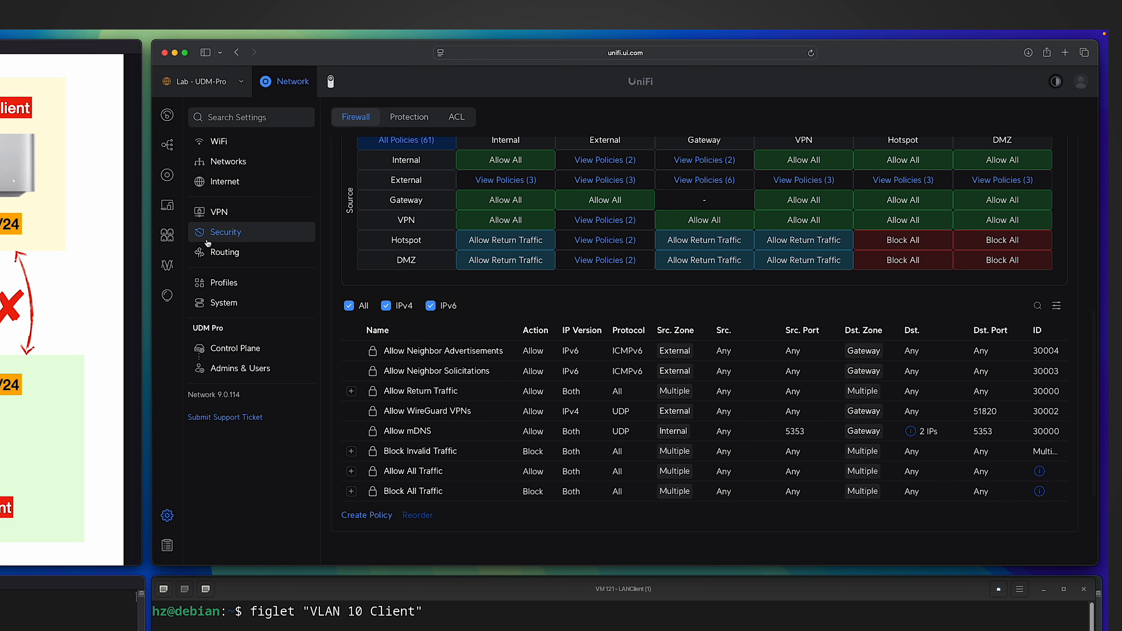
# Open the WireGuard Server - Lab UDM-Pro configuration and examine its server address, clients and gateway subnet.
pyautogui.click(223, 214)
pyautogui.click(407, 118)
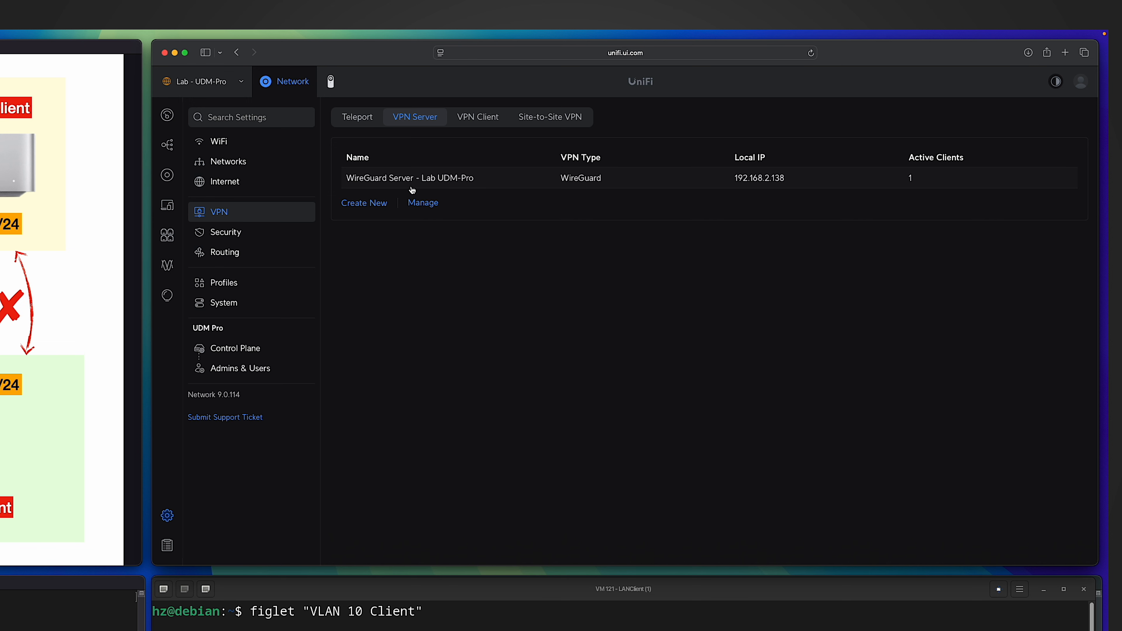
pyautogui.click(412, 189)
pyautogui.scroll(-3, 410, 396)
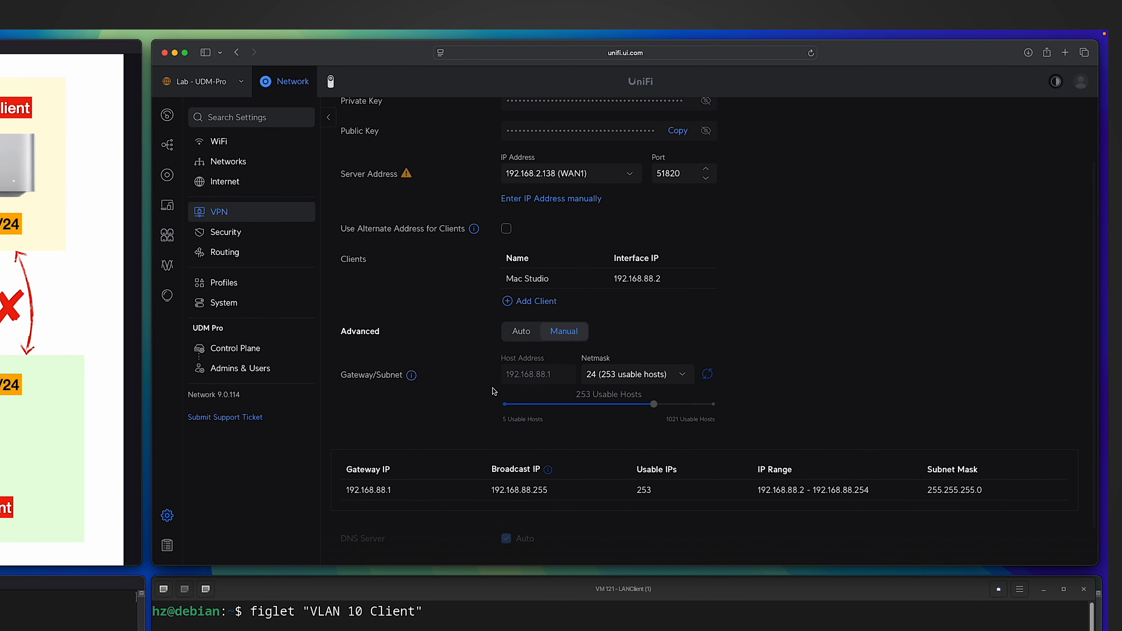
pyautogui.moveTo(544, 384)
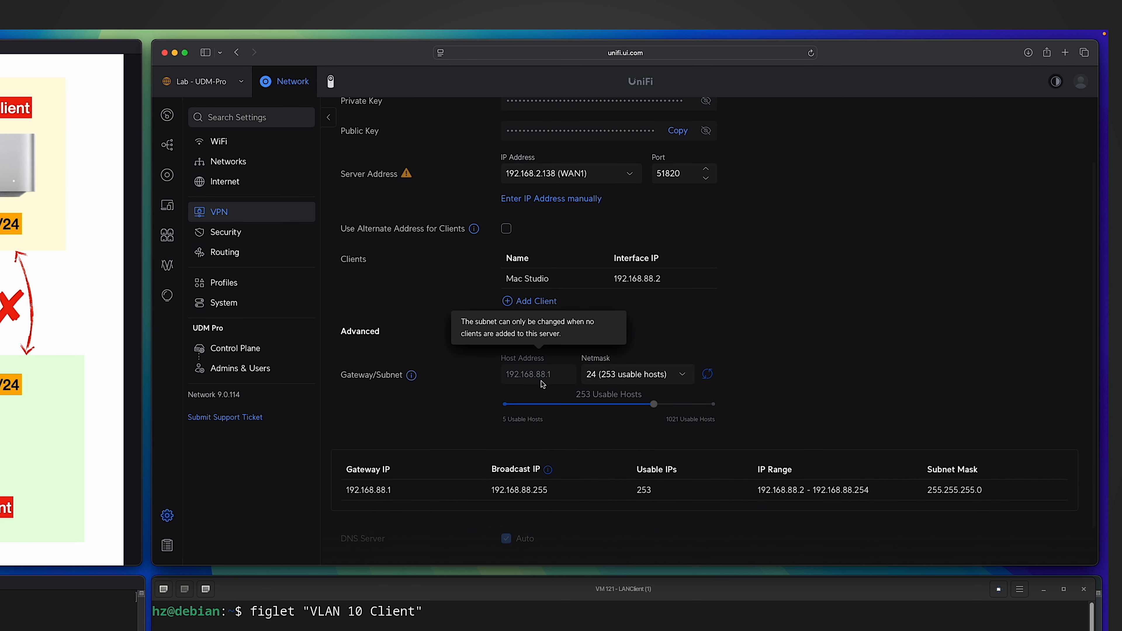
pyautogui.scroll(1, 536, 349)
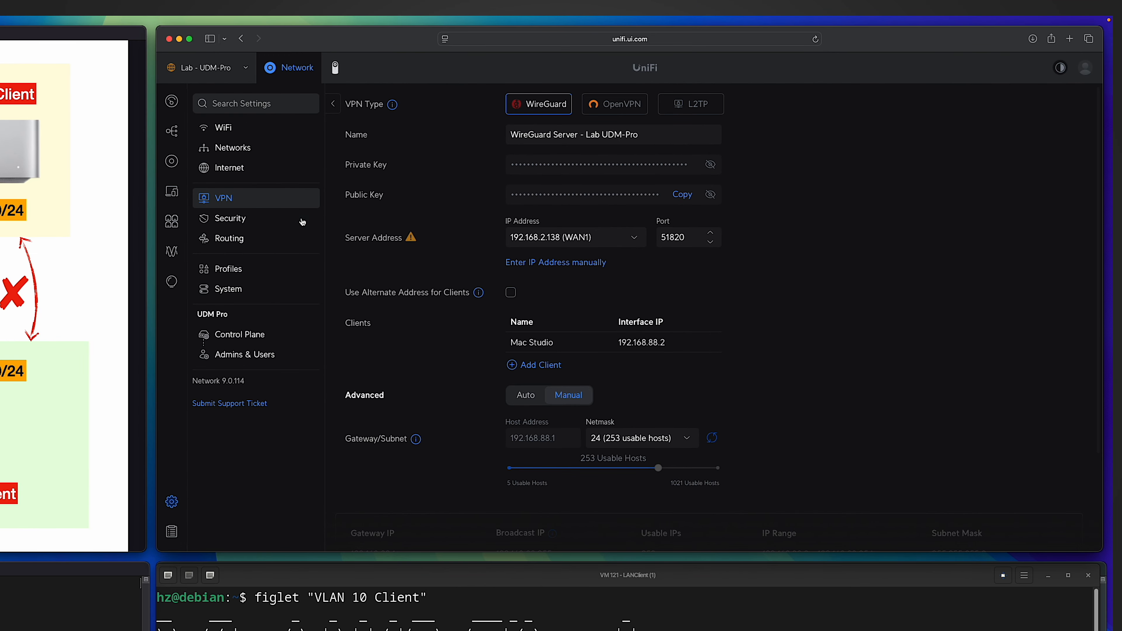
# Check which firewall zones hold the VLAN 10 network and the WireGuard server.
pyautogui.click(302, 222)
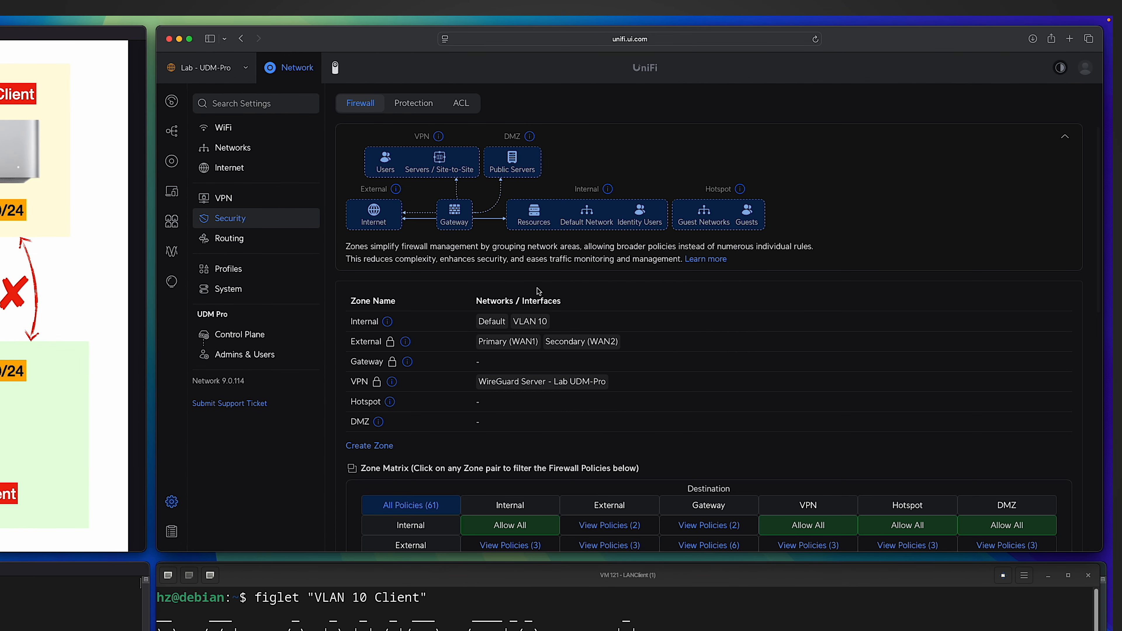
pyautogui.scroll(-4, 538, 292)
pyautogui.scroll(1, 534, 287)
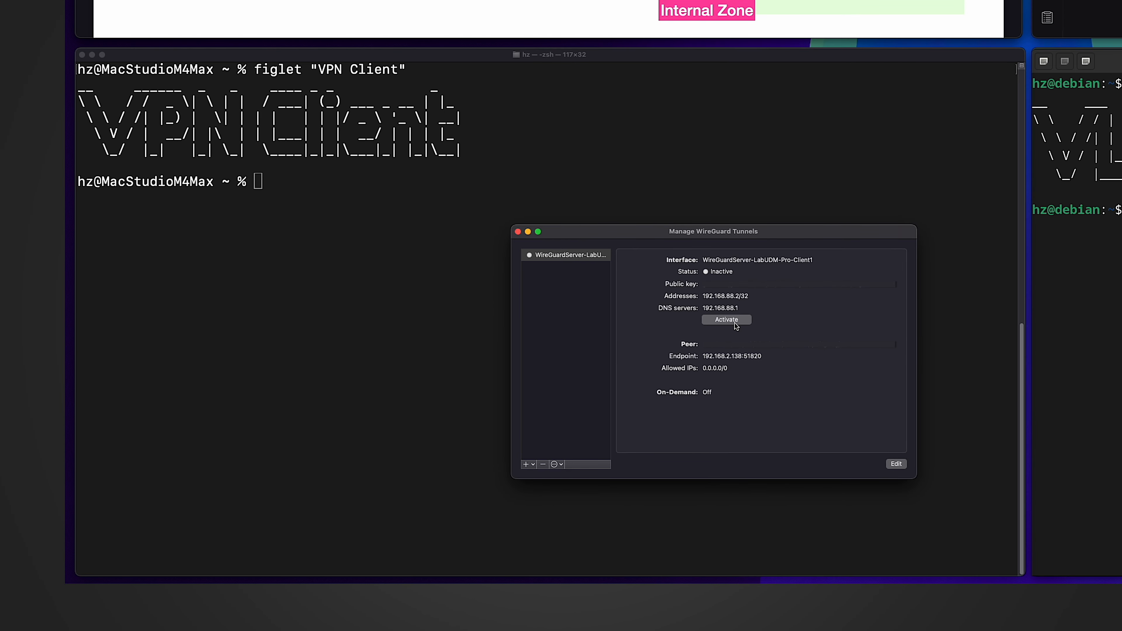
# Activate the WireGuard tunnel on the Mac, check its client address, and open the UniFi list of connected client devices.
pyautogui.click(735, 324)
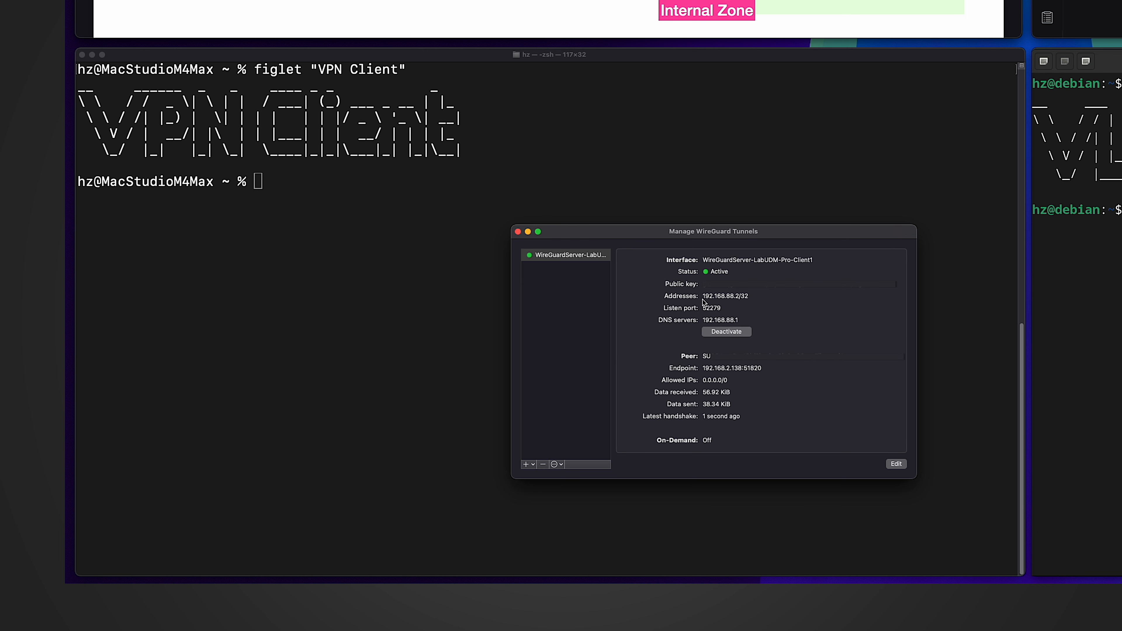
pyautogui.moveTo(703, 298); pyautogui.dragTo(738, 296)
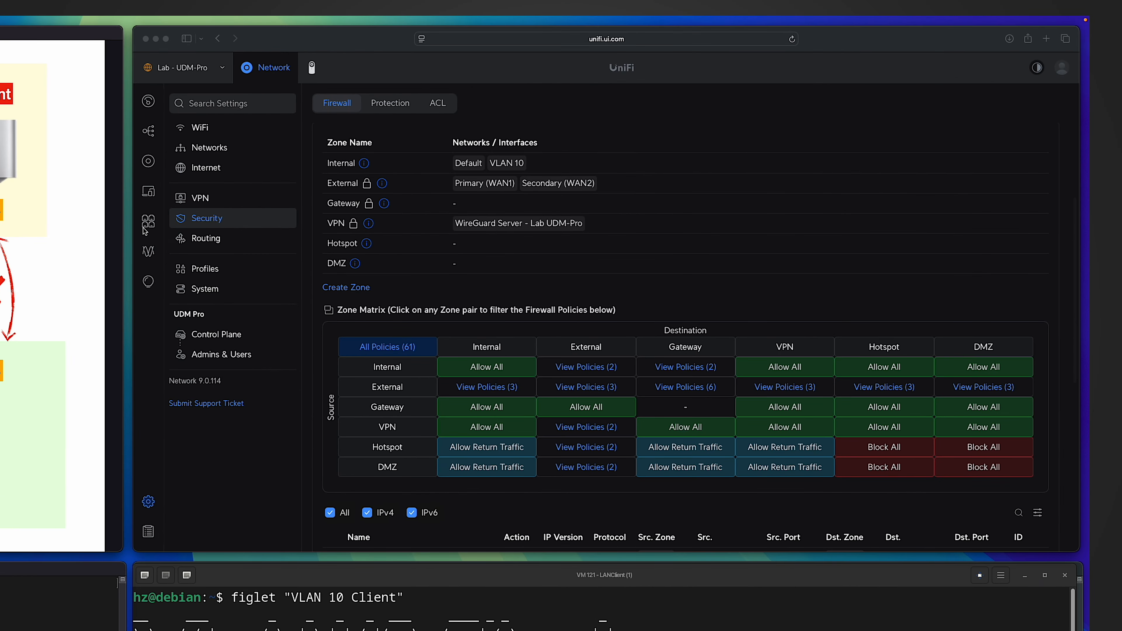
pyautogui.click(152, 315)
pyautogui.click(148, 194)
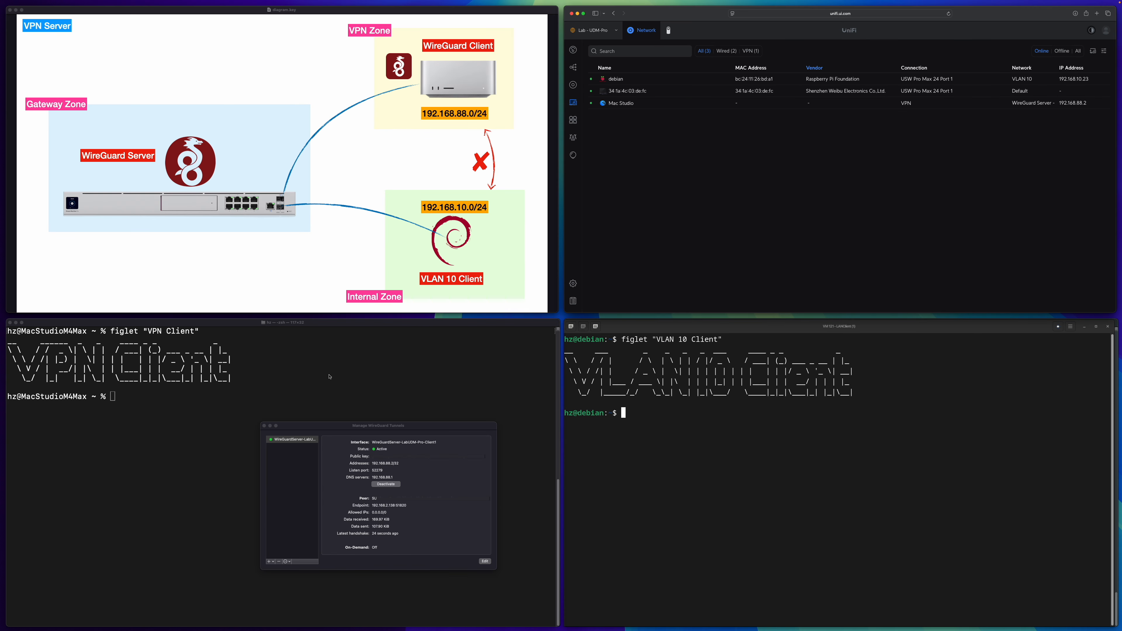
# Run "ip -4 a" in the Debian VLAN 10 client's terminal to look up its IPv4 address.
pyautogui.click(317, 387)
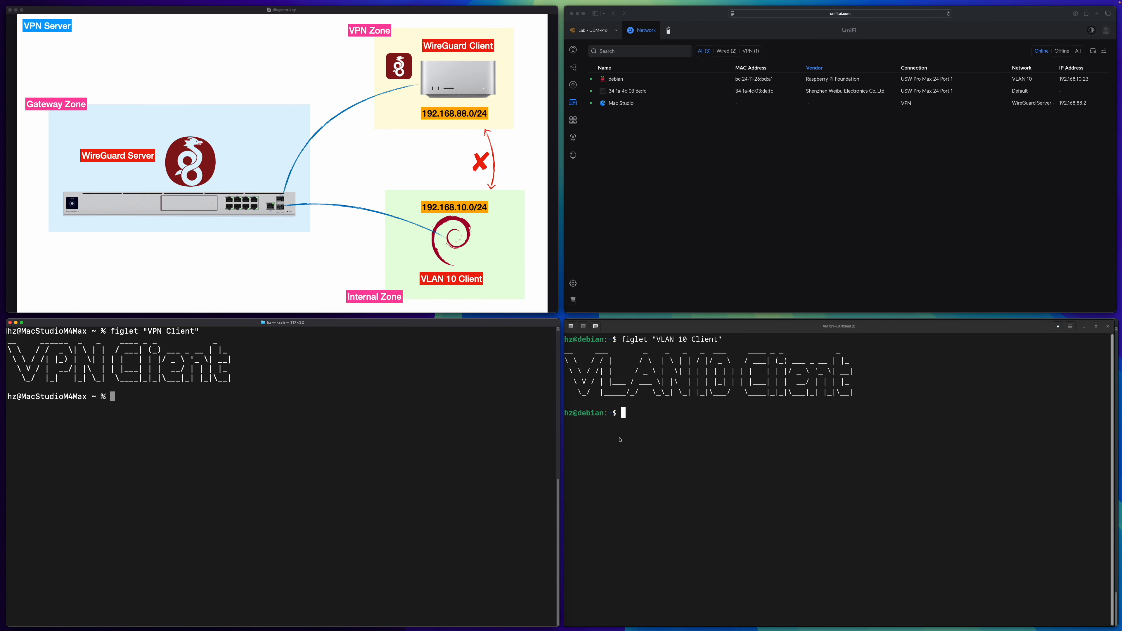
pyautogui.click(676, 441)
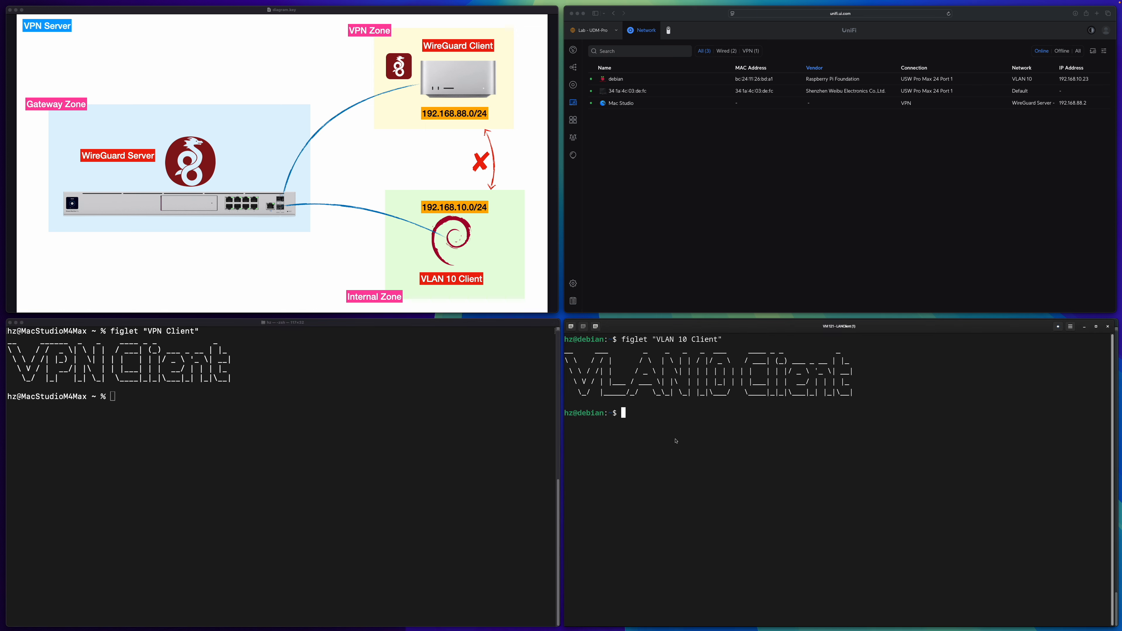
pyautogui.write('ip -4 a')
pyautogui.press('Return')
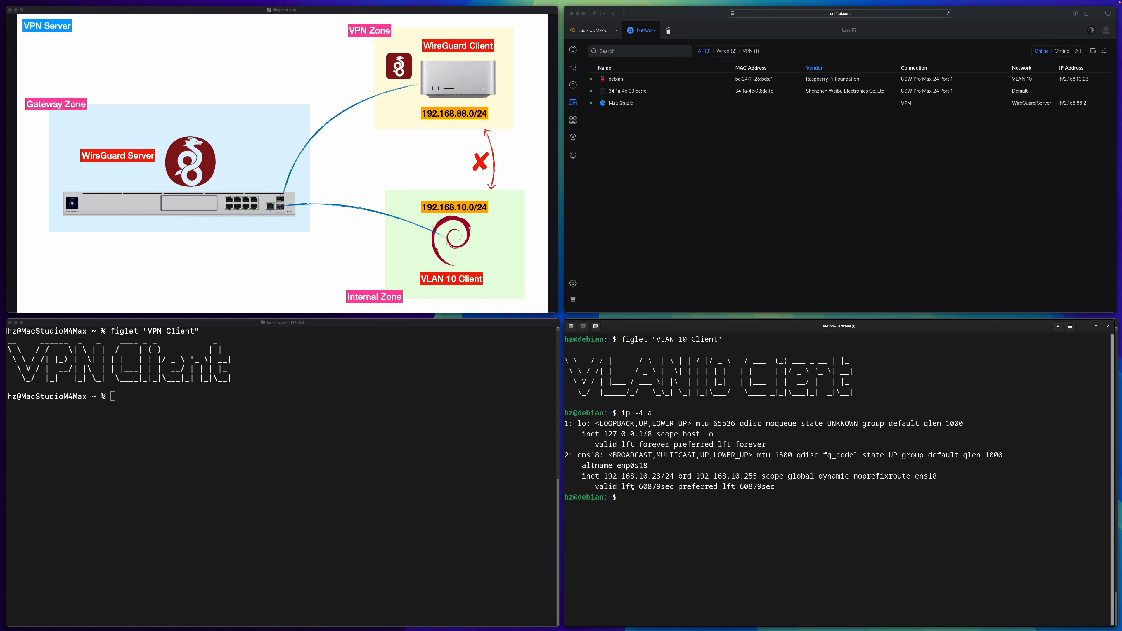
# Ping 192.168.10.23 from the VPN client's terminal on the Mac, and stop after a few packets.
pyautogui.click(268, 446)
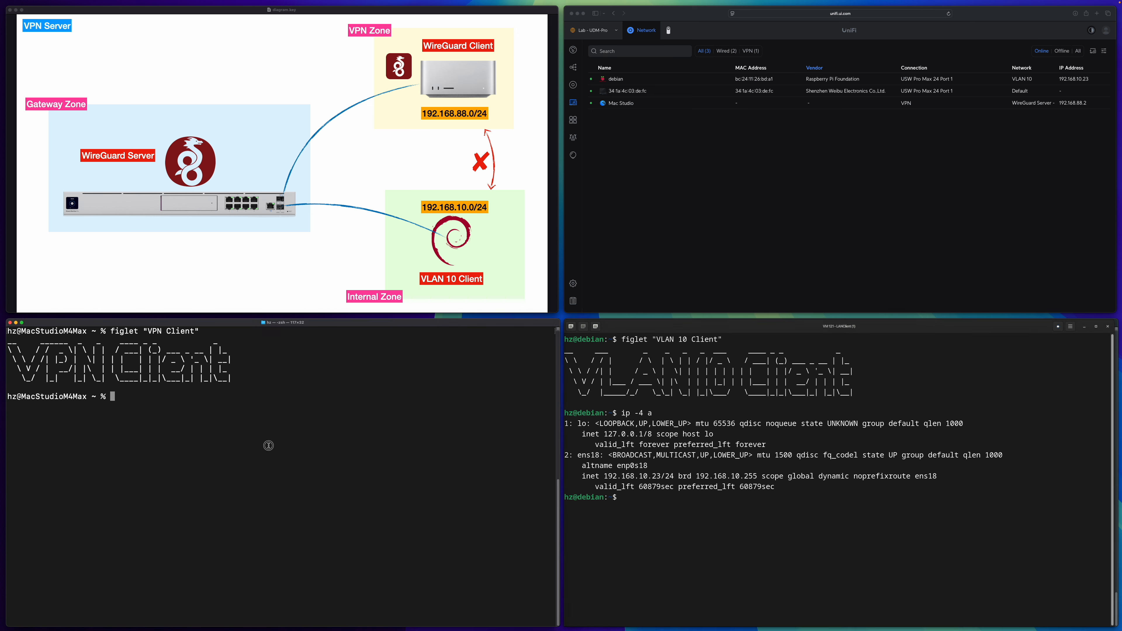
pyautogui.write('ping 192.168.10.23')
pyautogui.press('Return')
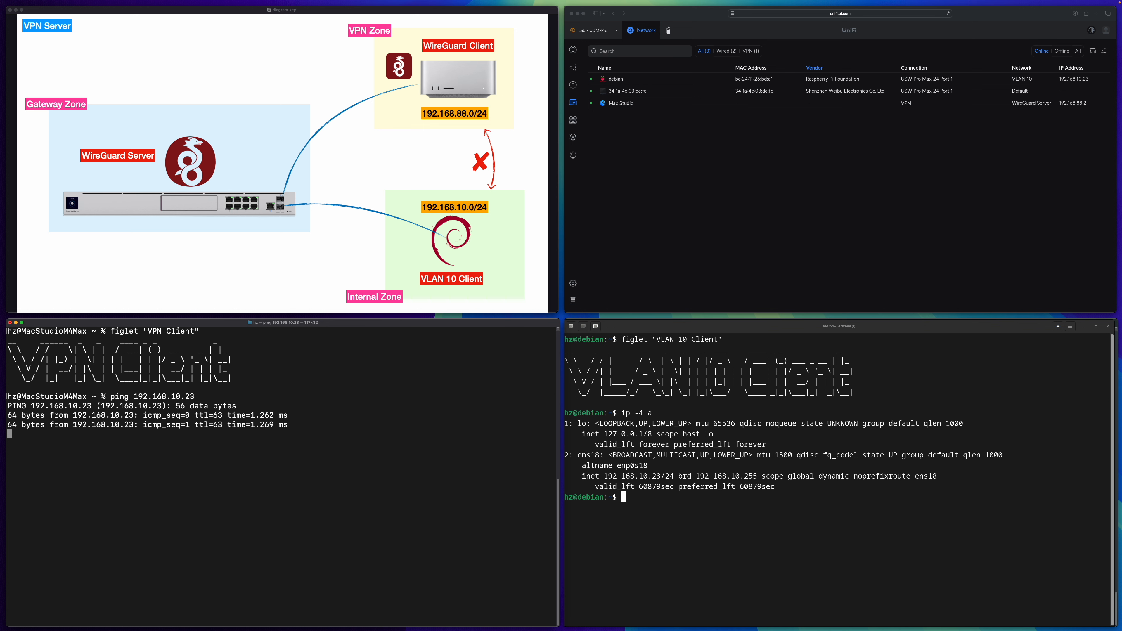
pyautogui.hotkey('ctrl', 'c')
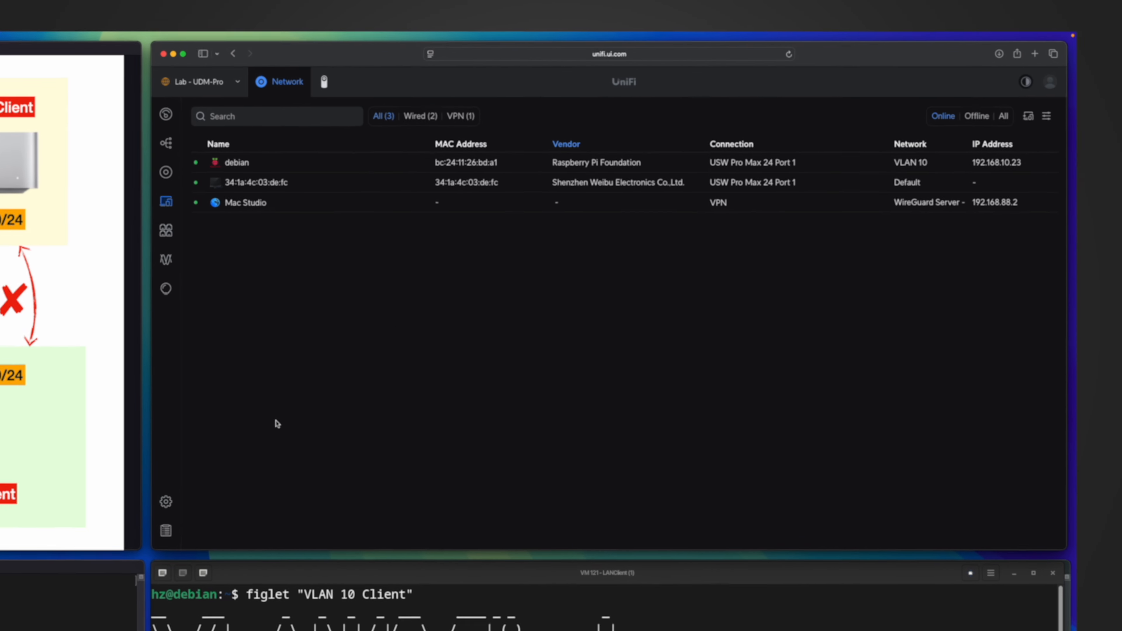
# Return to the UniFi firewall settings and compare the VPN and Internal zones' members with the VPN-to-Internal entry in the zone matrix.
pyautogui.click(131, 519)
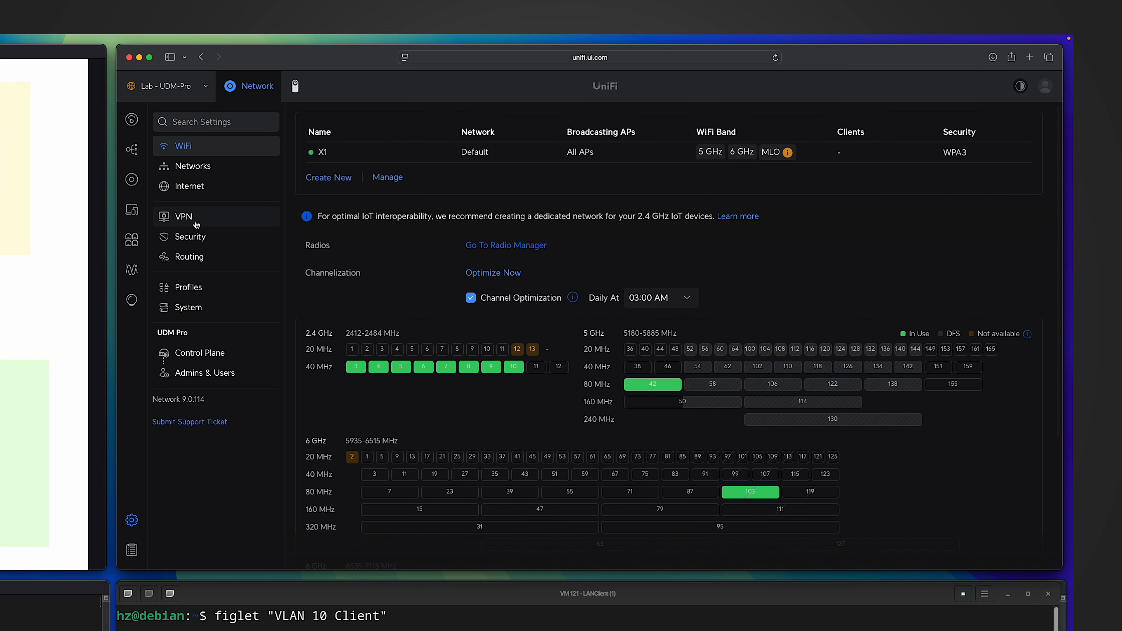
pyautogui.click(192, 234)
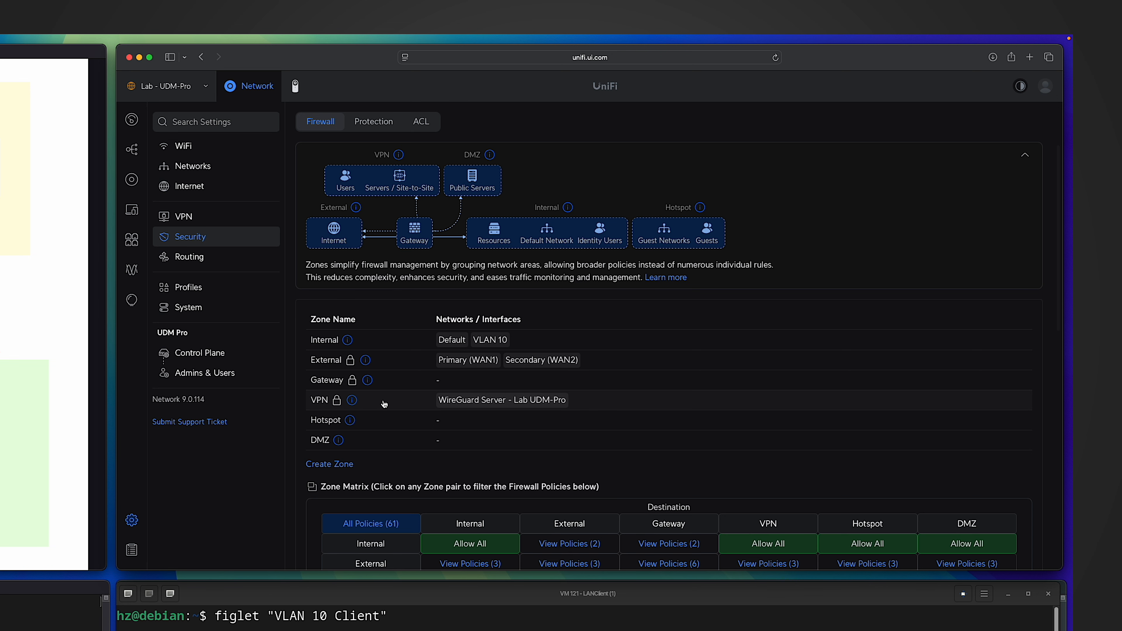
pyautogui.scroll(-5, 384, 405)
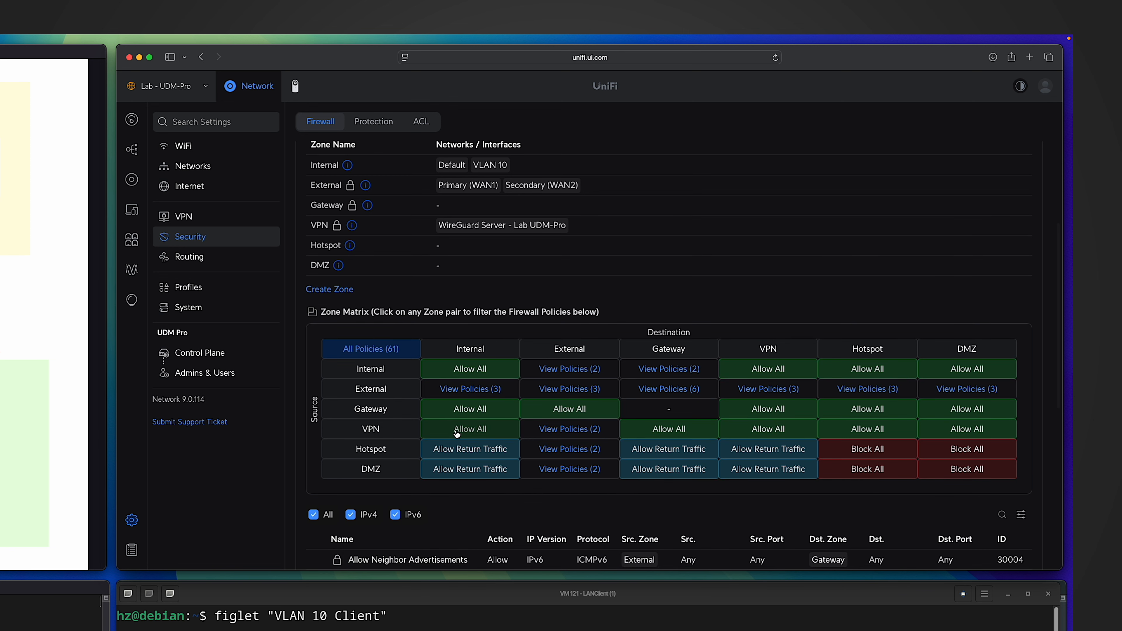
pyautogui.scroll(2, 457, 433)
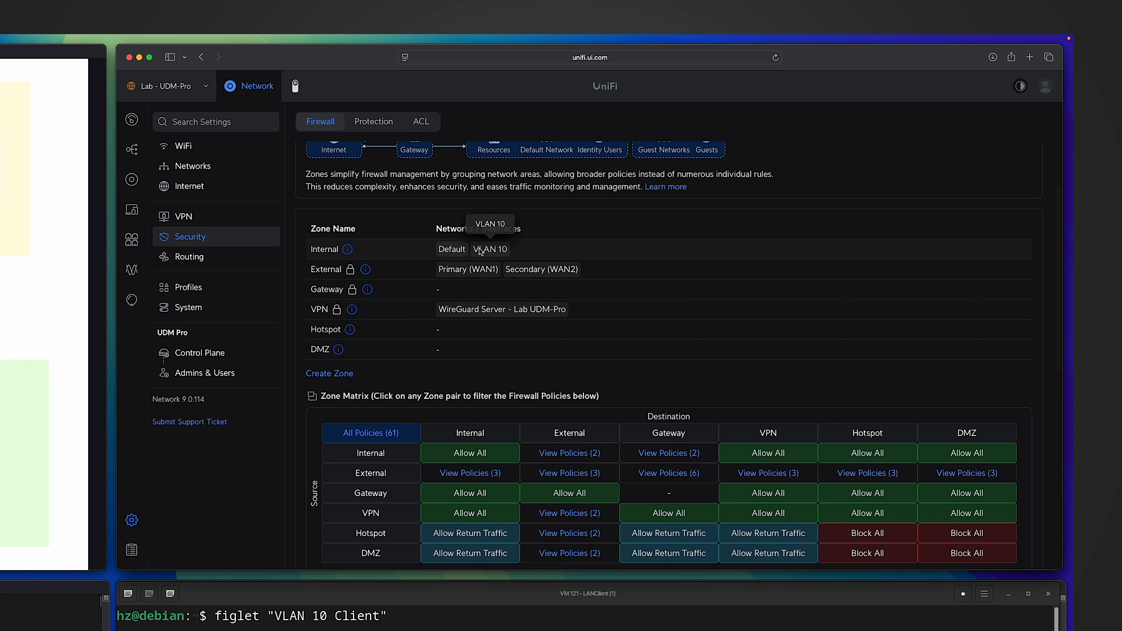
pyautogui.scroll(-4, 465, 342)
# Create a firewall policy for VPN-to-Internal traffic and name it "Block WireGuard VPN Client To VLAN 10".
pyautogui.click(469, 343)
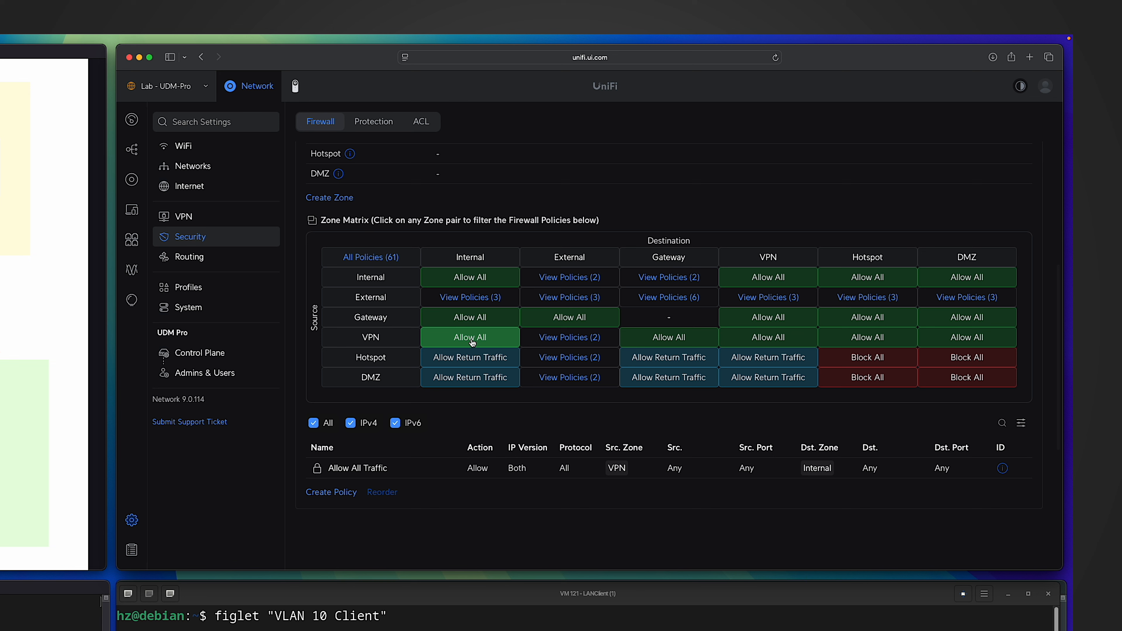
pyautogui.click(331, 493)
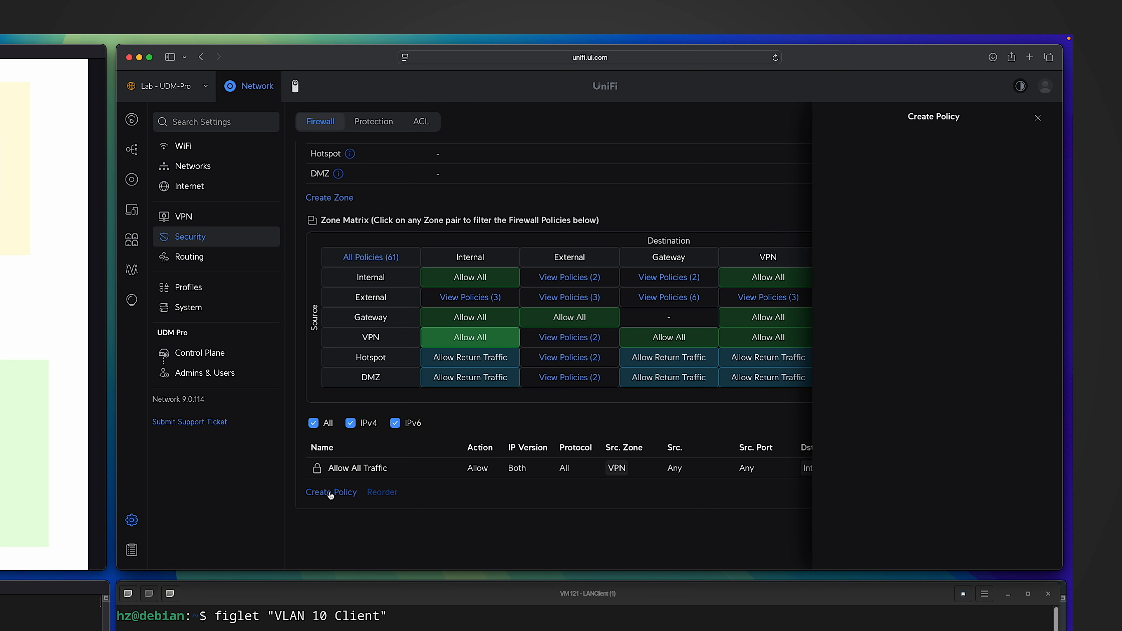
pyautogui.write('Block Wire')
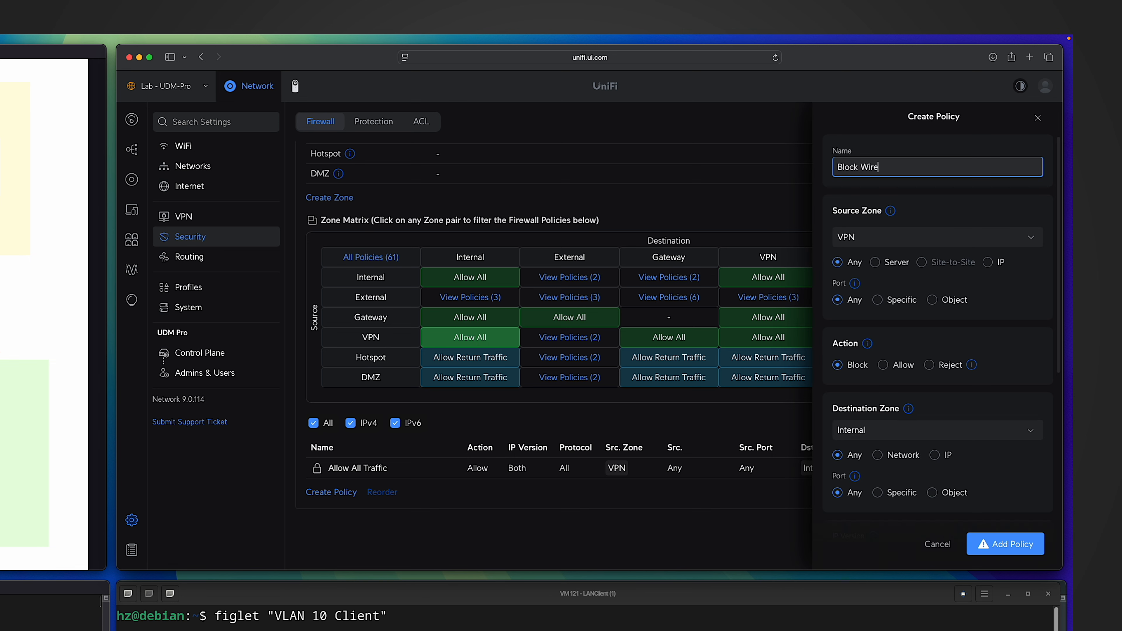
pyautogui.write('Guard VPN Client To VLAN 10')
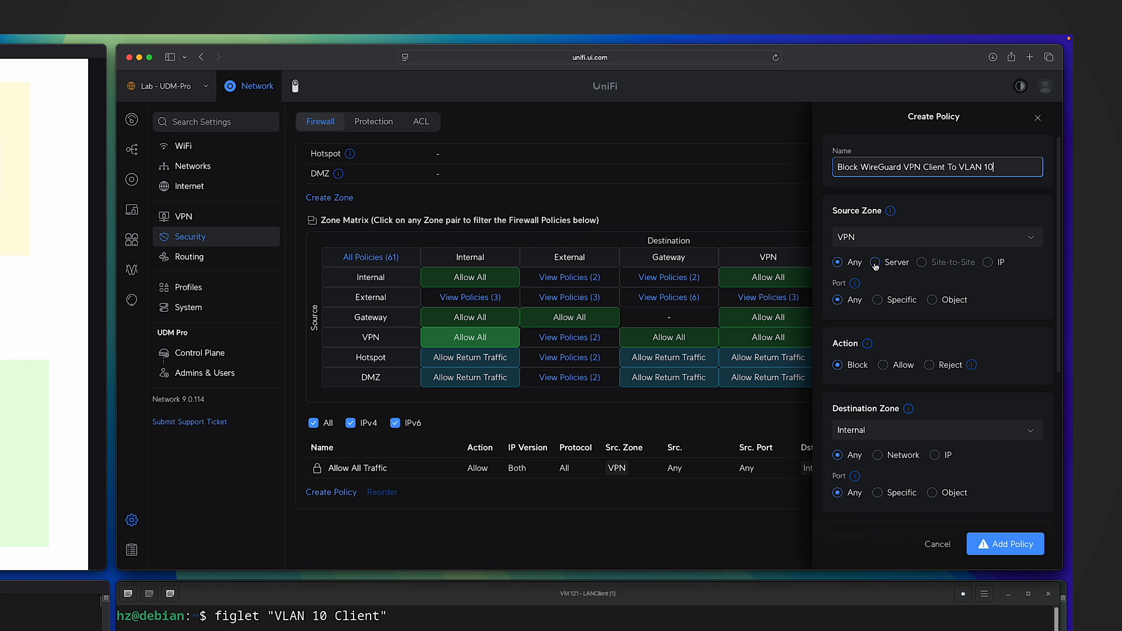
# Restrict the policy's source to the VPN server WireGuard Server - Lab UDM-Pro.
pyautogui.click(875, 263)
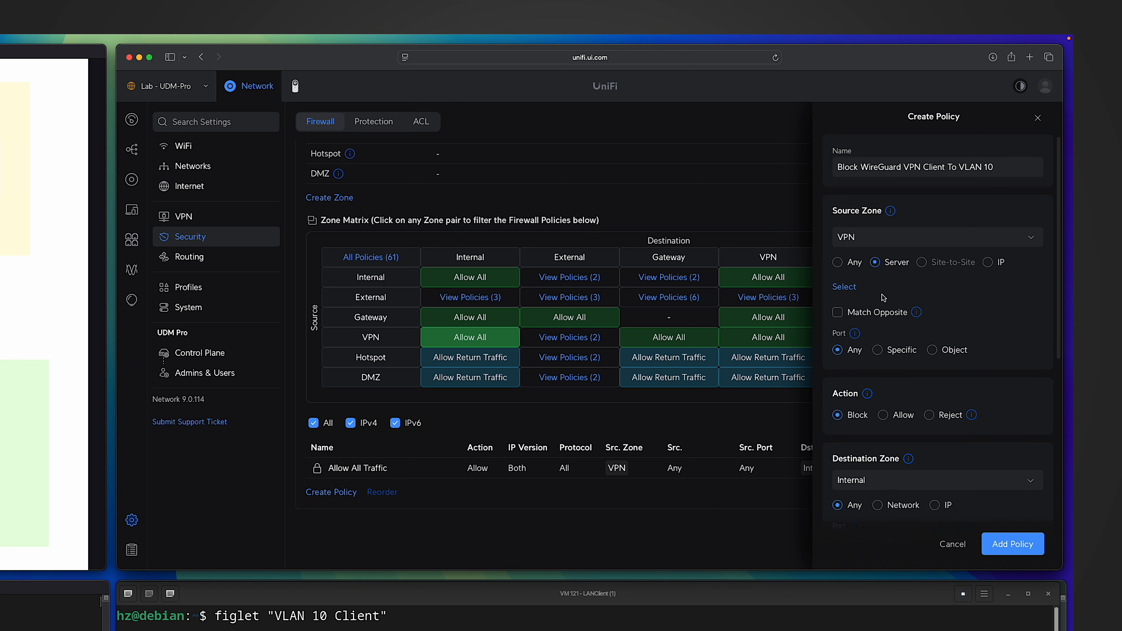
pyautogui.click(844, 287)
pyautogui.click(843, 331)
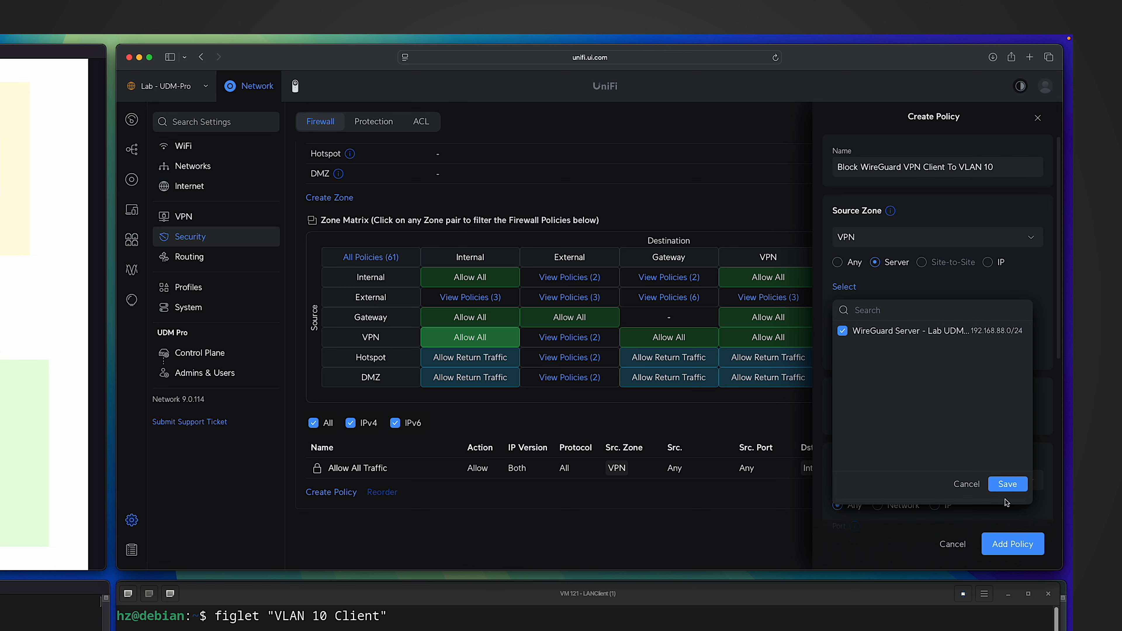
pyautogui.click(1008, 484)
# Limit the policy's destination to the VLAN 10 network and add the policy with the Block action.
pyautogui.scroll(-3, 927, 353)
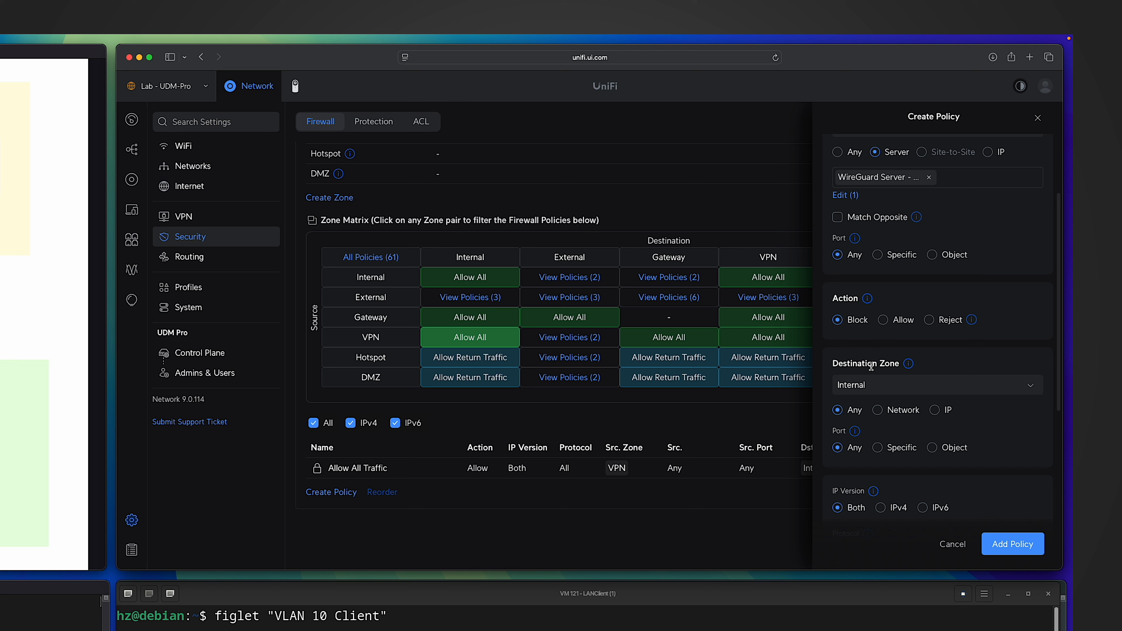
pyautogui.scroll(-3, 894, 376)
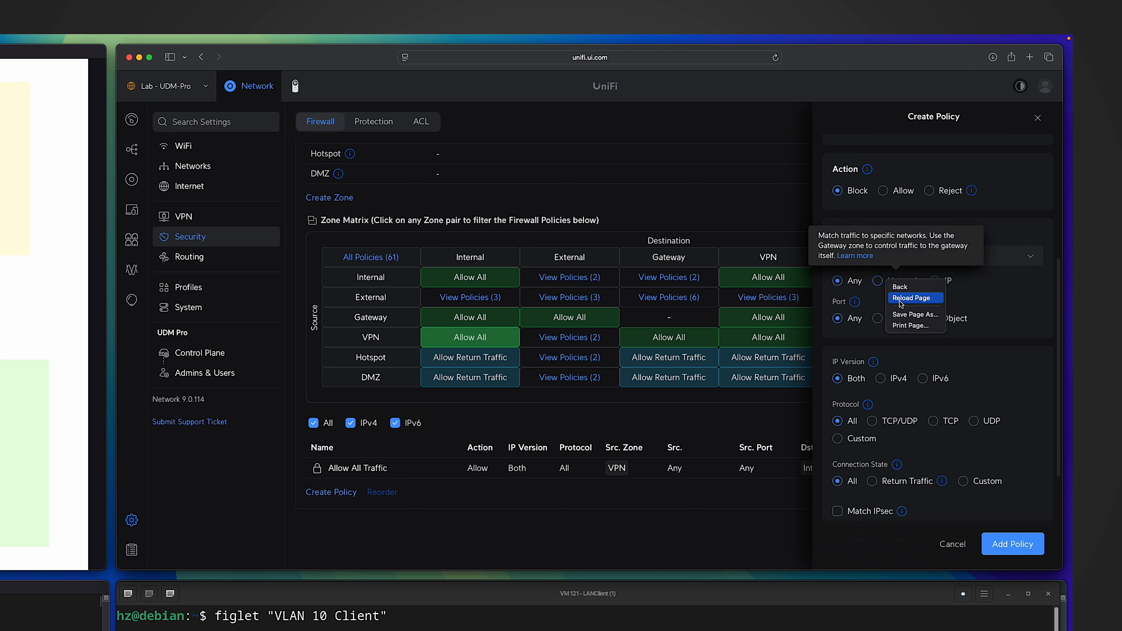
pyautogui.click(878, 281)
pyautogui.click(845, 305)
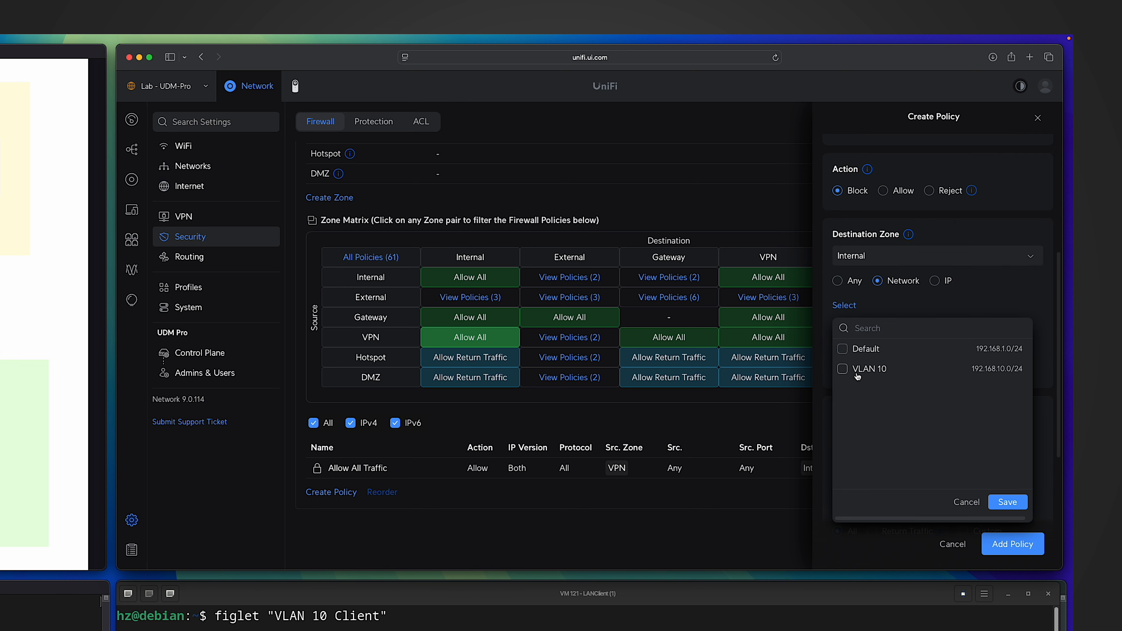
pyautogui.click(850, 375)
pyautogui.click(1010, 503)
pyautogui.scroll(-5, 998, 378)
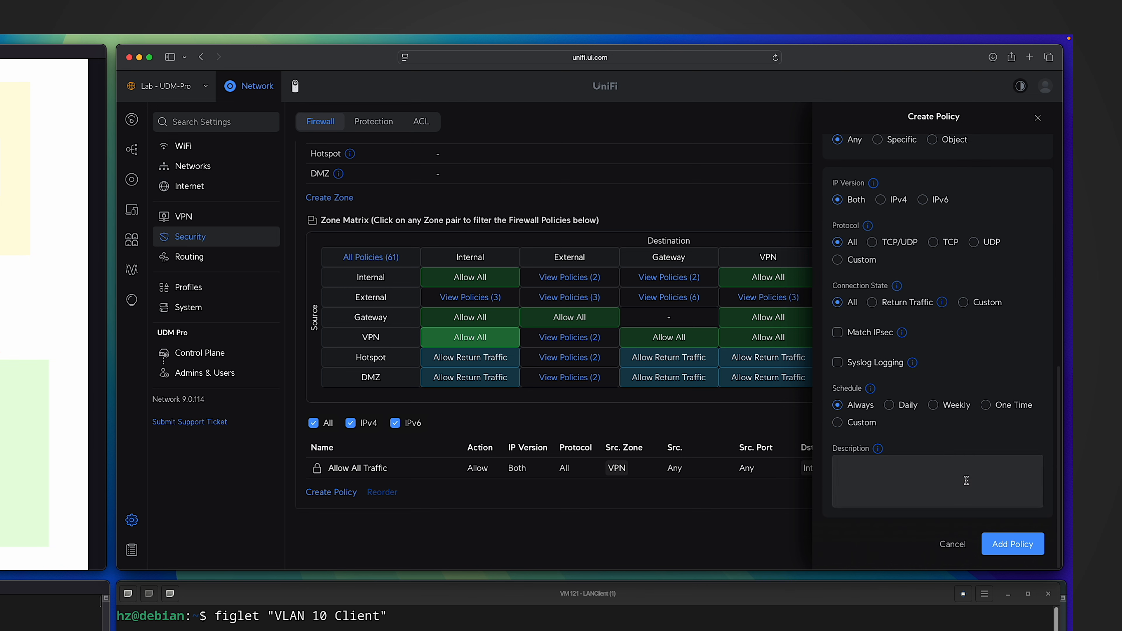
pyautogui.click(1015, 550)
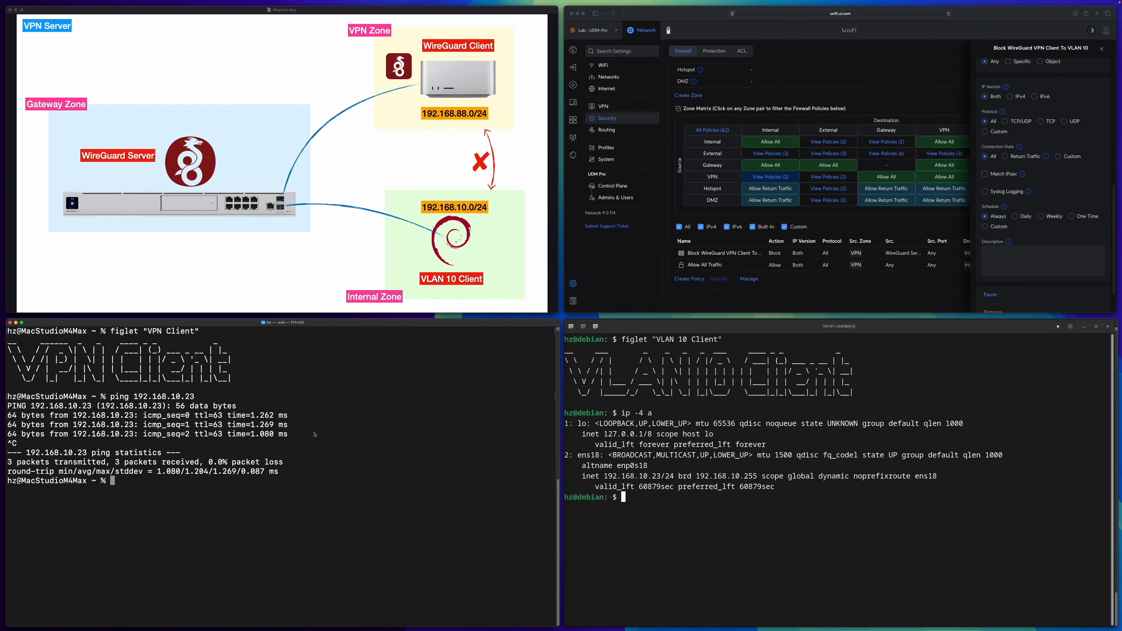
# Repeat the ping to 192.168.10.23 from the VPN client's terminal to test the block policy.
pyautogui.press('Up')
pyautogui.press('Return')
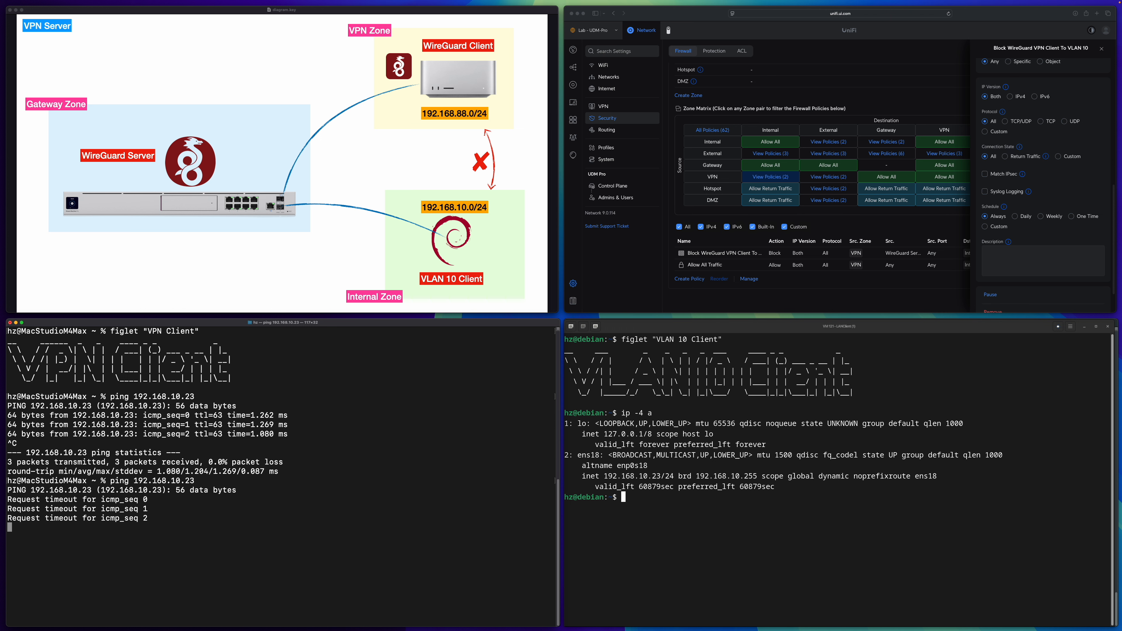
# Stop the ping in the VPN client's terminal and review the networks assigned to the VPN zone in the firewall settings.
pyautogui.hotkey('ctrl', 'c')
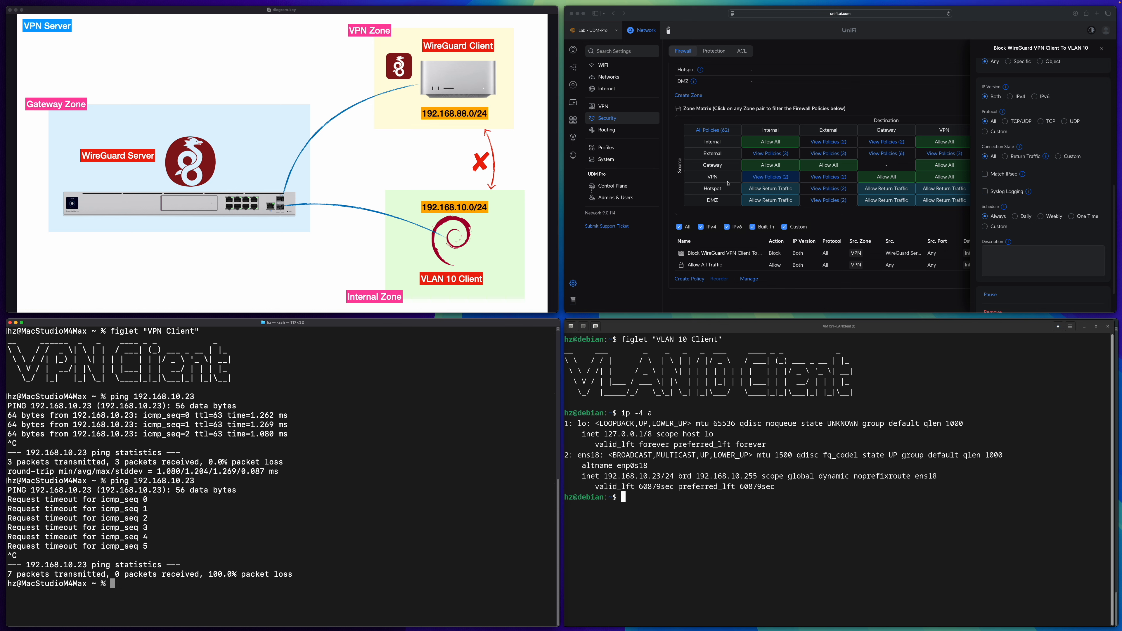
pyautogui.scroll(3, 728, 183)
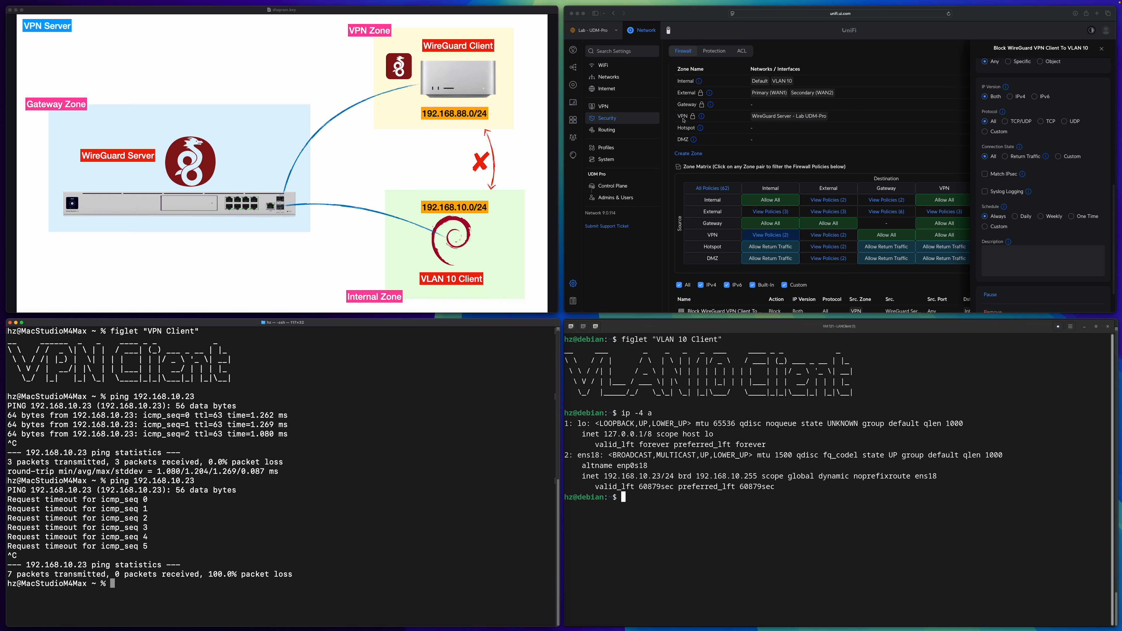
pyautogui.click(526, 113)
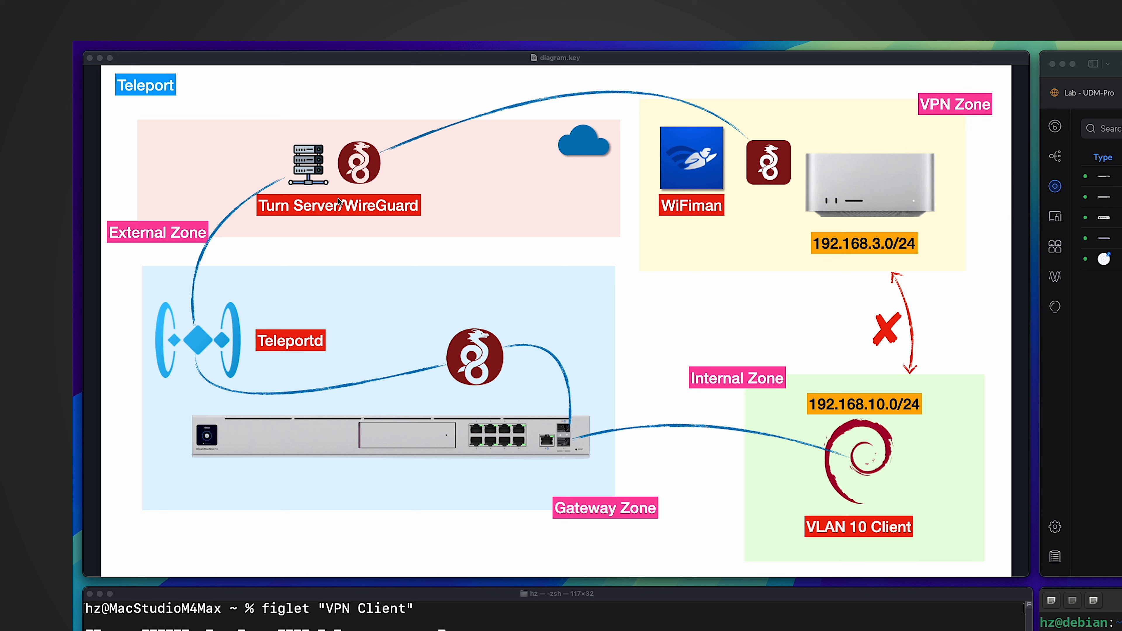
# Open the gateway's Teleport VPN settings, and turn on the Teleport connection to Lab - UDM-Pro in WiFiman.
pyautogui.click(1058, 531)
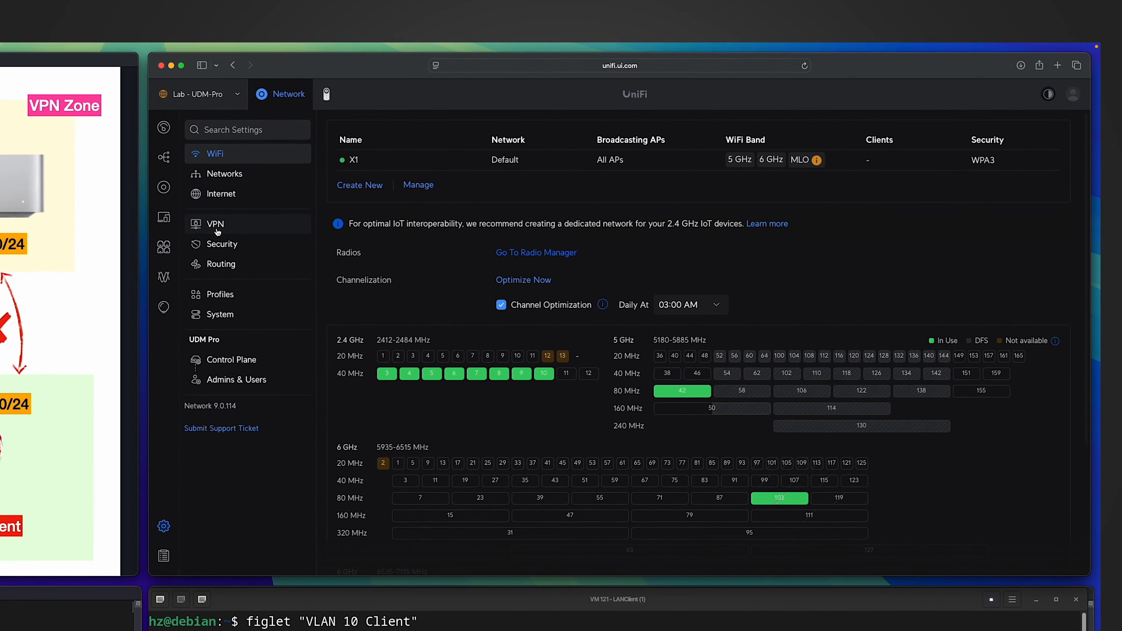
pyautogui.click(217, 230)
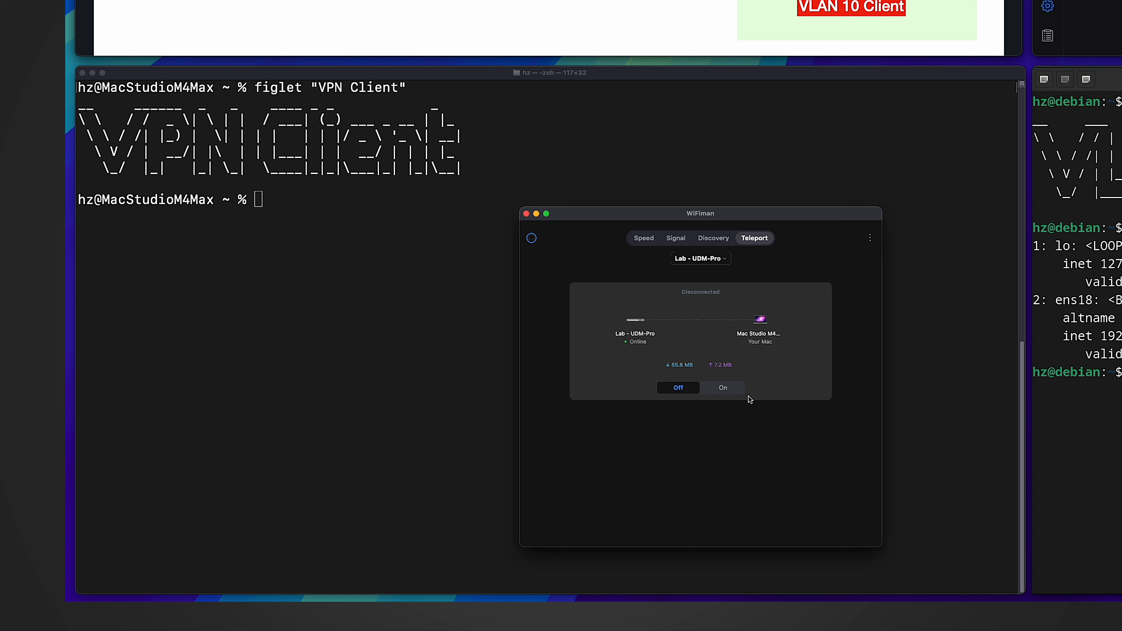
pyautogui.click(732, 392)
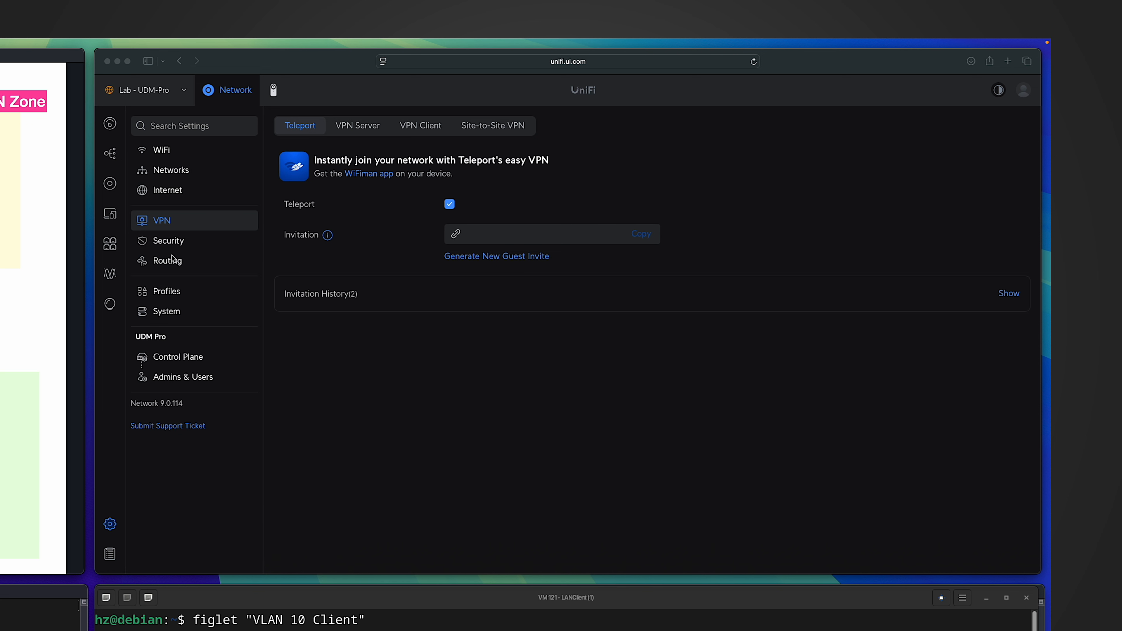
# Create a firewall policy named "Block Inter-VLAN" that blocks all Internal-to-Internal traffic, and confirm adding it.
pyautogui.click(164, 244)
pyautogui.click(166, 247)
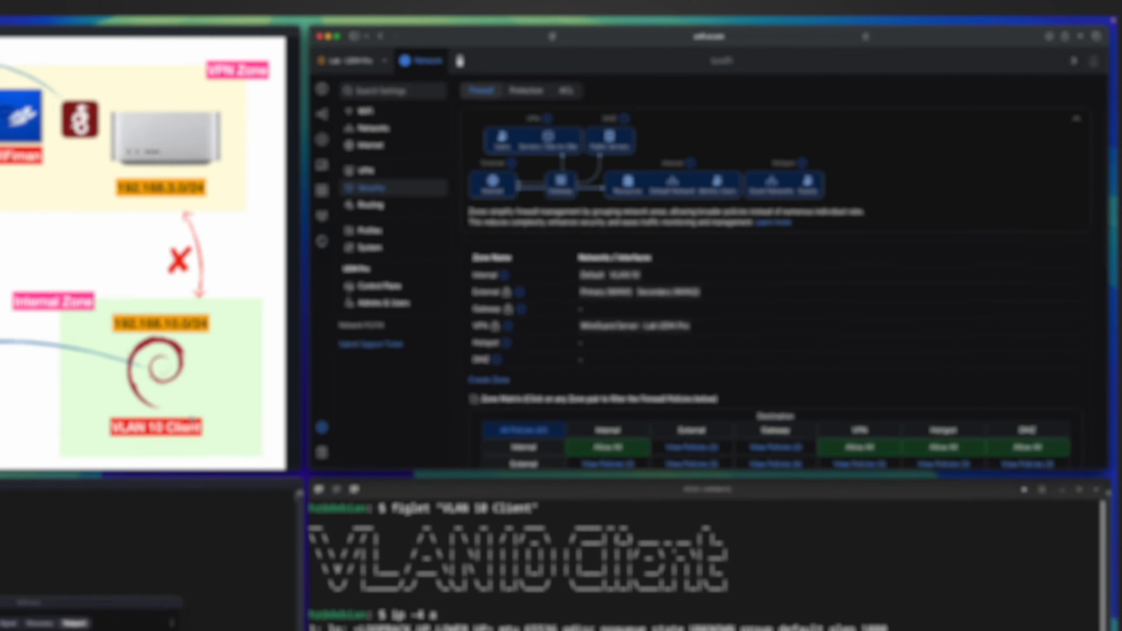
pyautogui.scroll(-5, 448, 420)
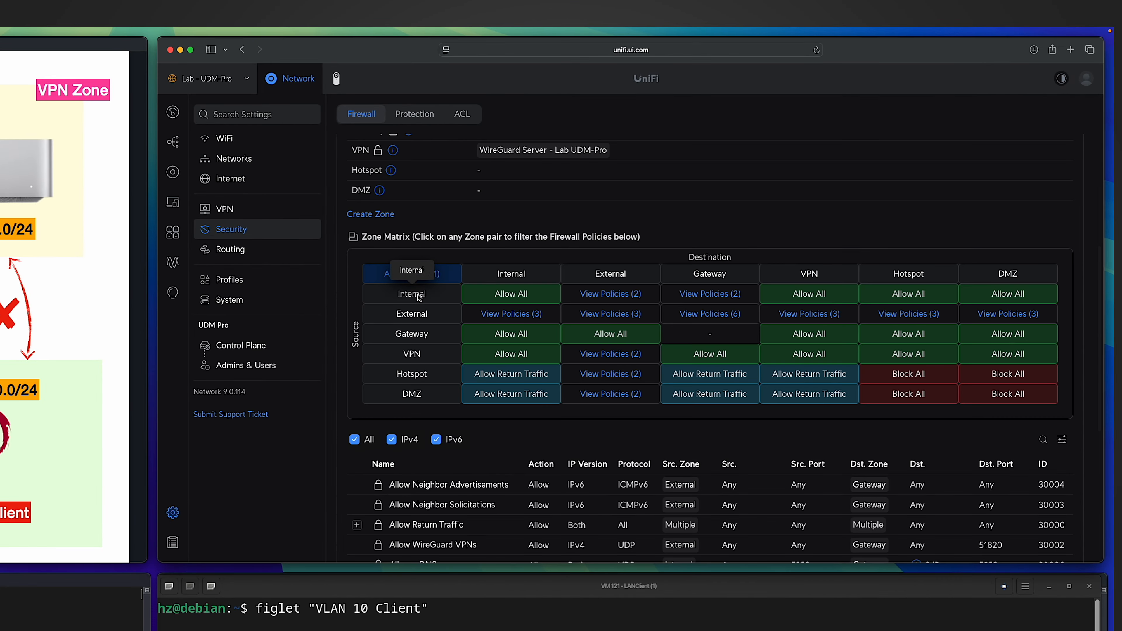
pyautogui.click(514, 301)
pyautogui.click(376, 509)
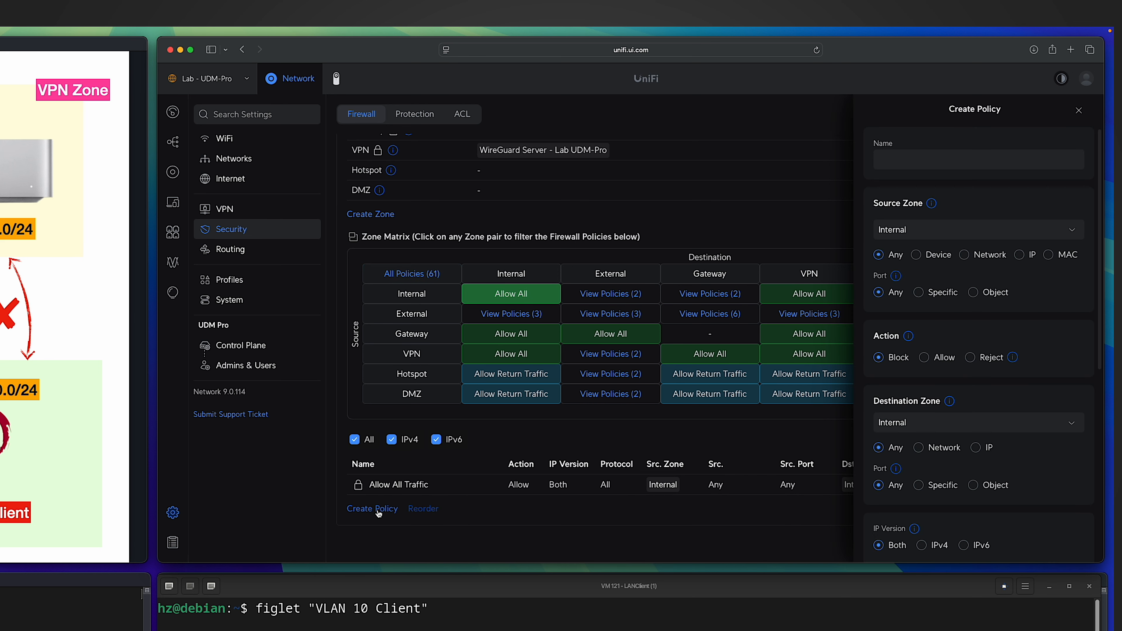
pyautogui.click(919, 164)
pyautogui.write('Block Inter-VLAN')
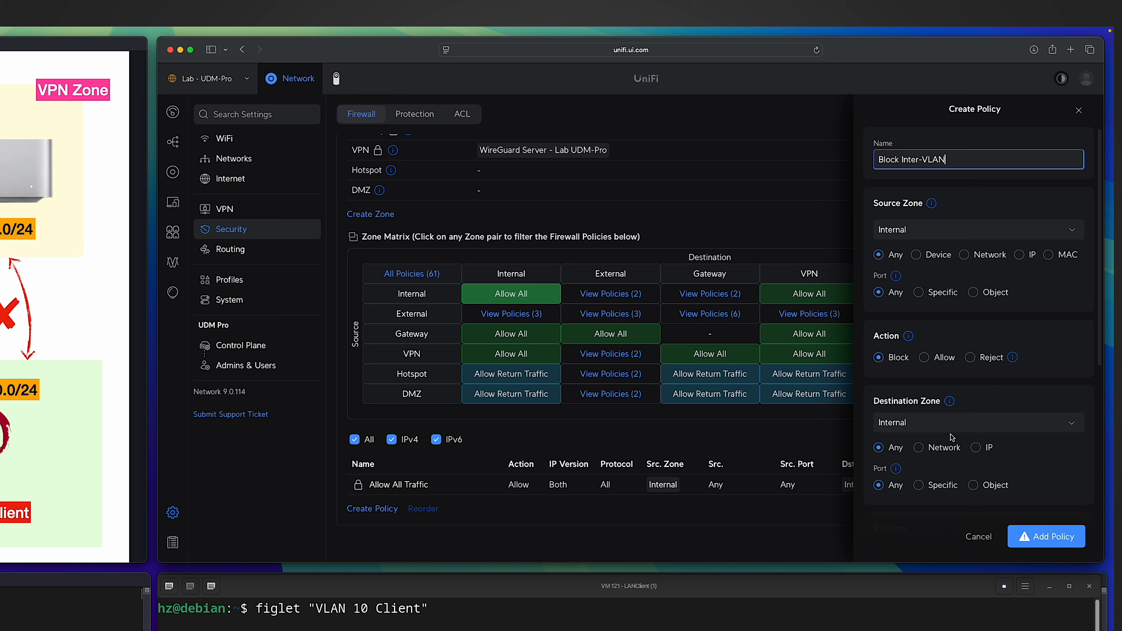
pyautogui.click(1038, 537)
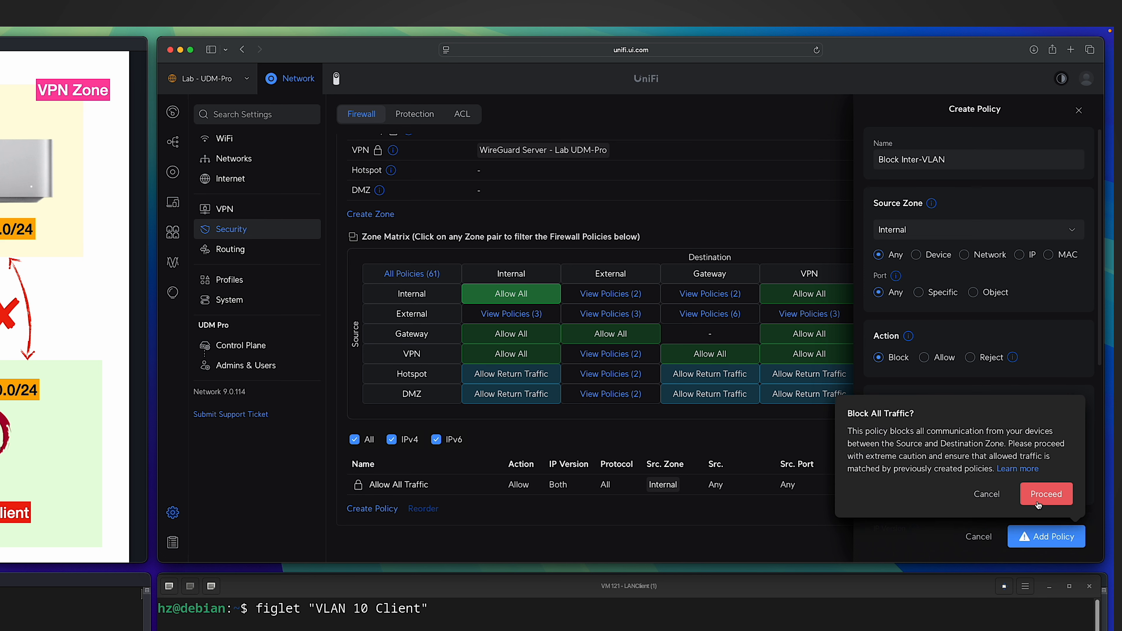
pyautogui.click(1039, 493)
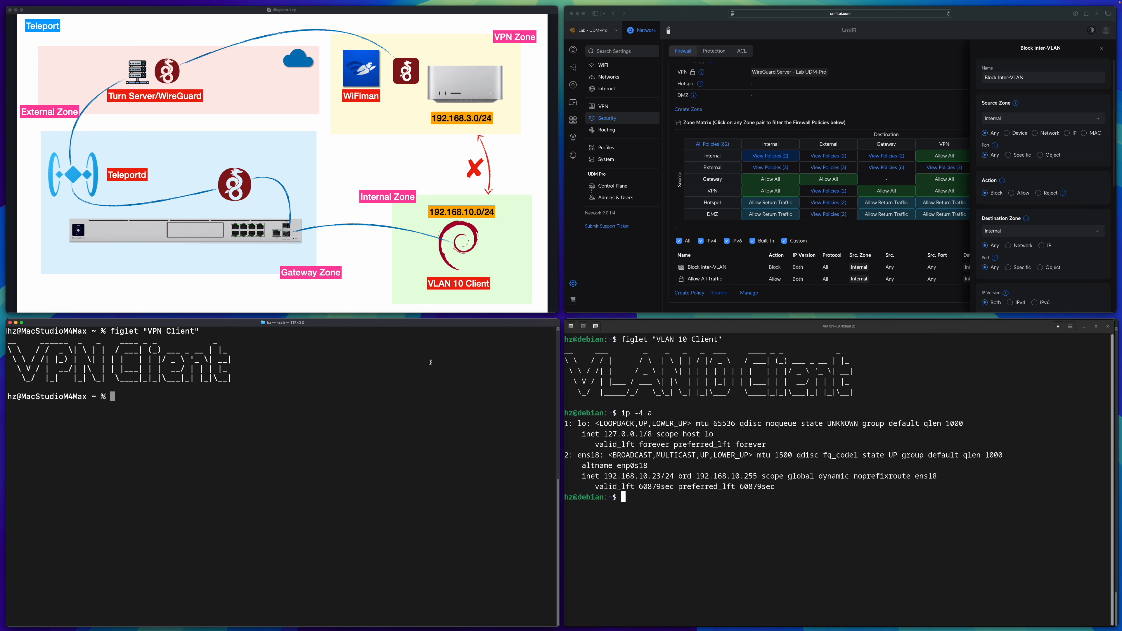
# Ping 192.168.10.23 from the VPN client's terminal to test the Block Inter-VLAN policy against Teleport, and stop the ping.
pyautogui.write('ping 192.168.10.23')
pyautogui.press('Return')
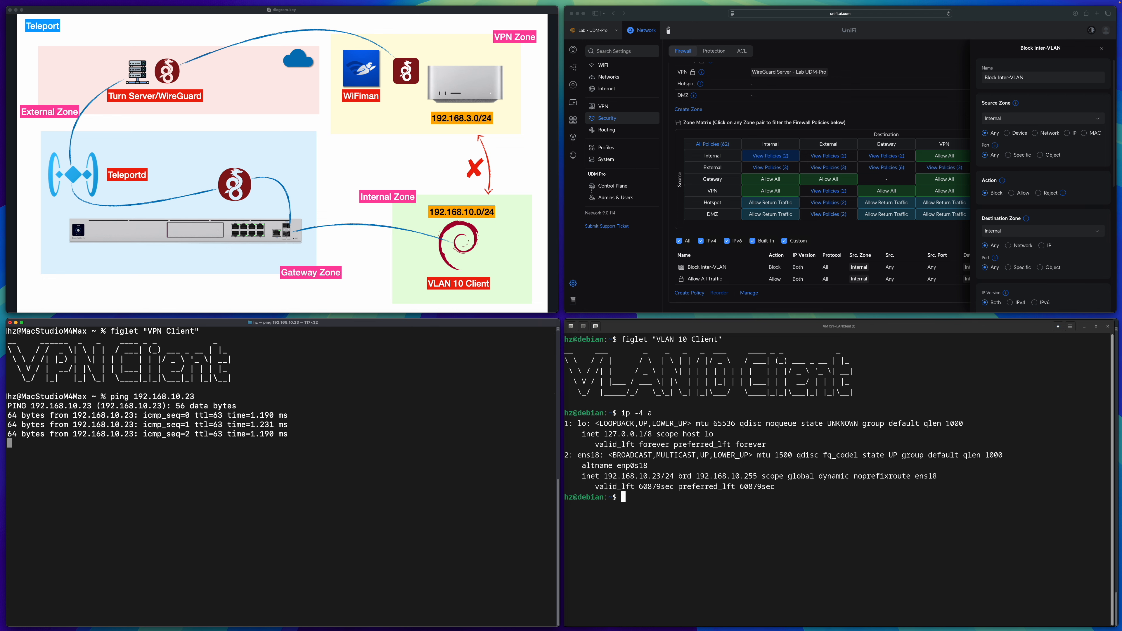
pyautogui.hotkey('ctrl', 'c')
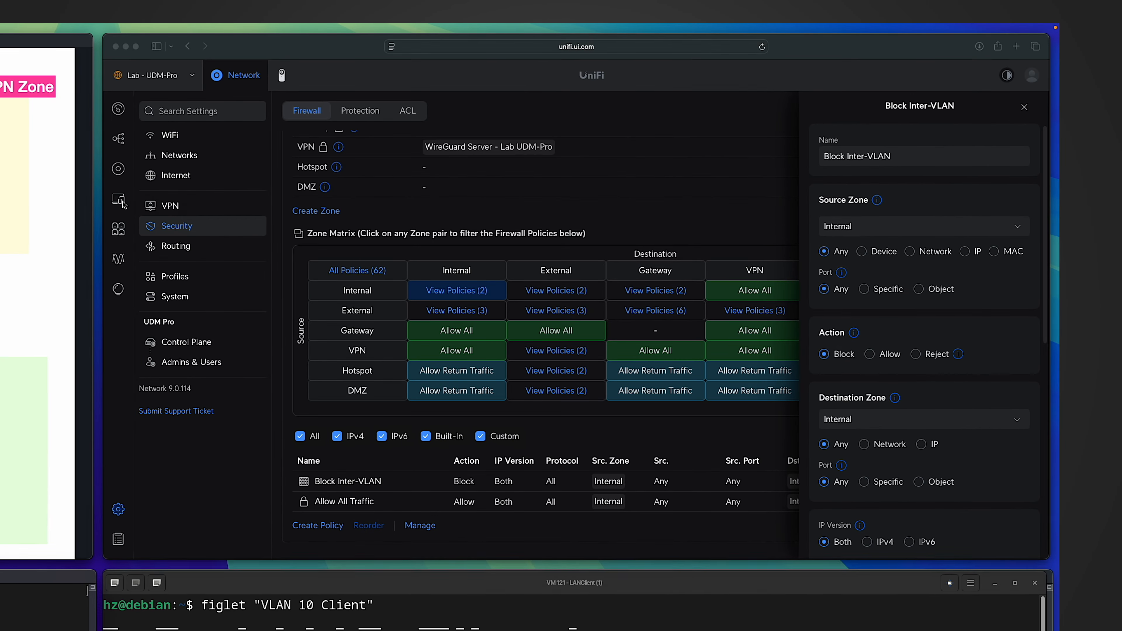
# Check the Teleport client's IP address in the client device list and compare it with the subnets of the configured networks.
pyautogui.click(123, 203)
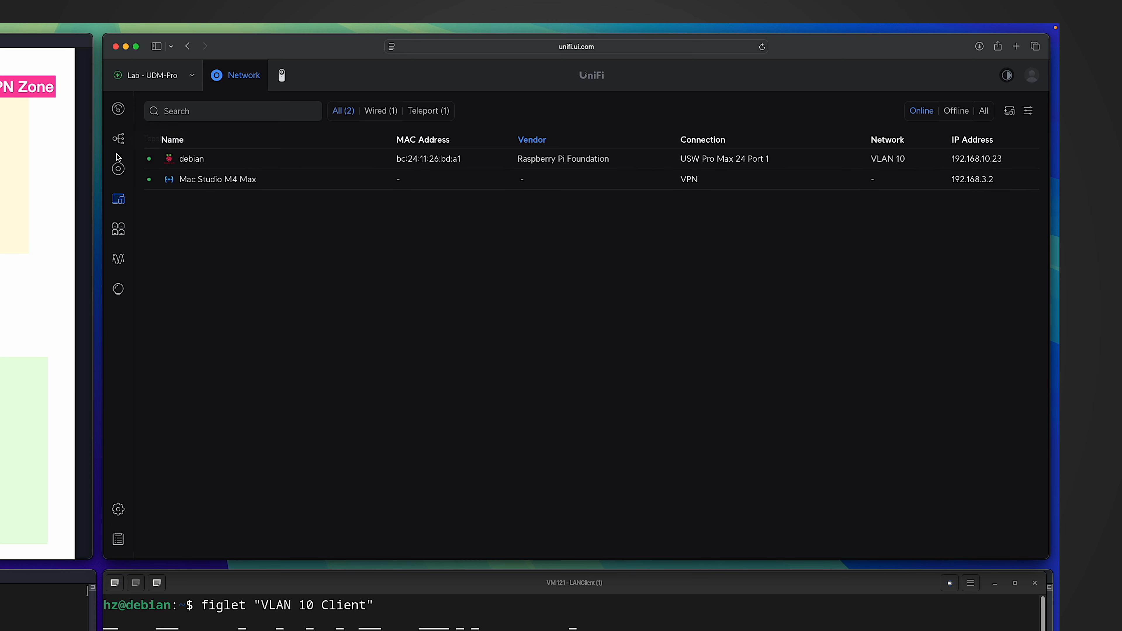
pyautogui.click(118, 510)
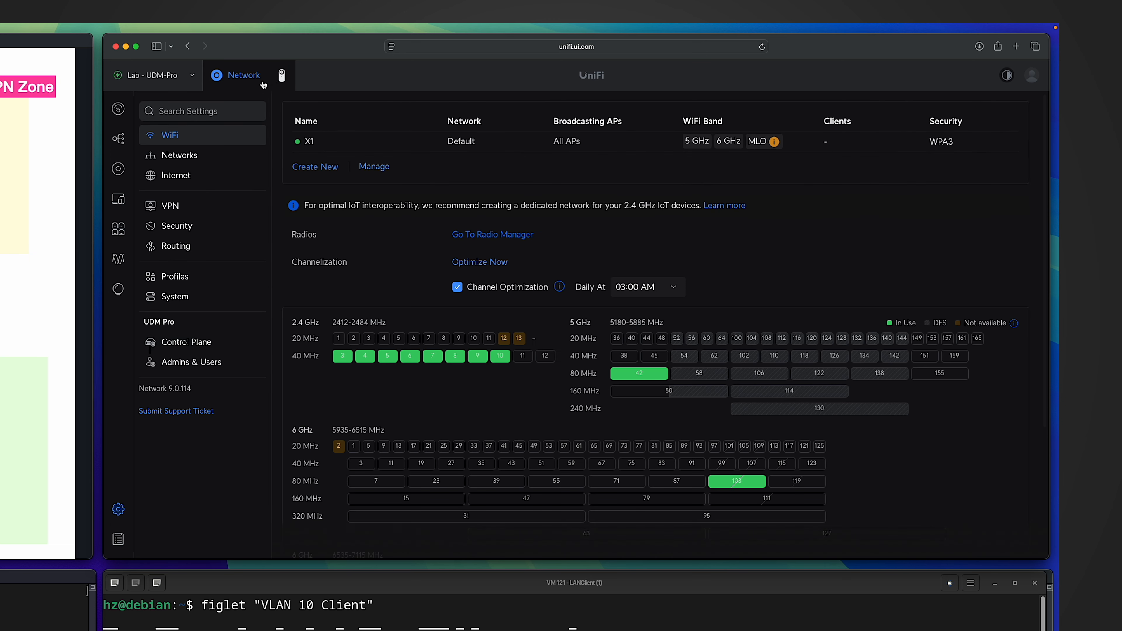
pyautogui.click(175, 157)
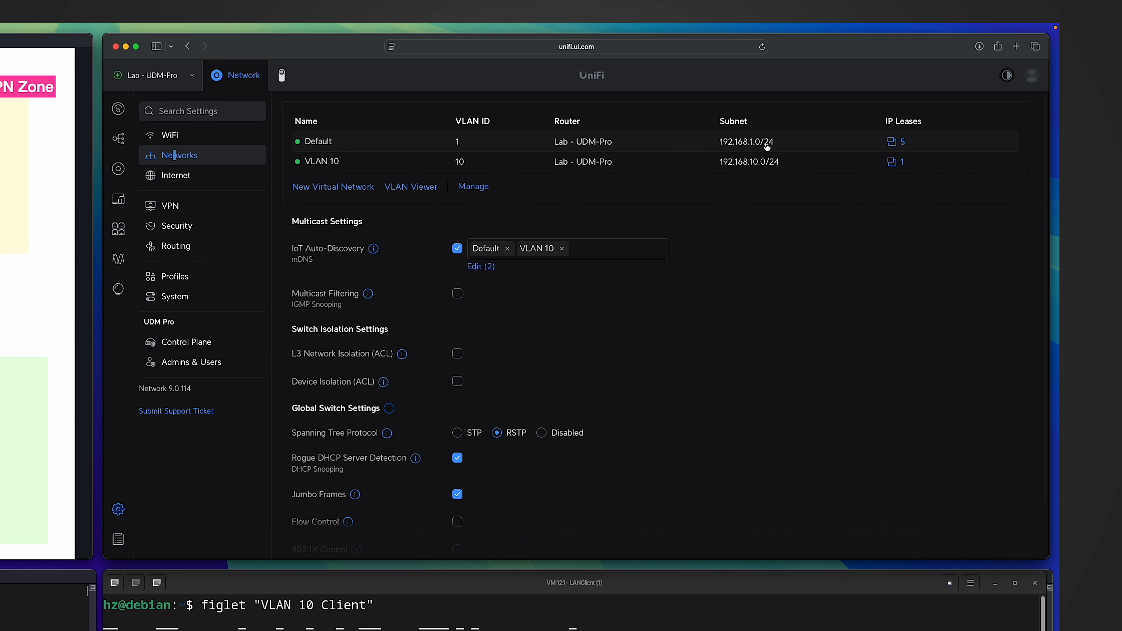
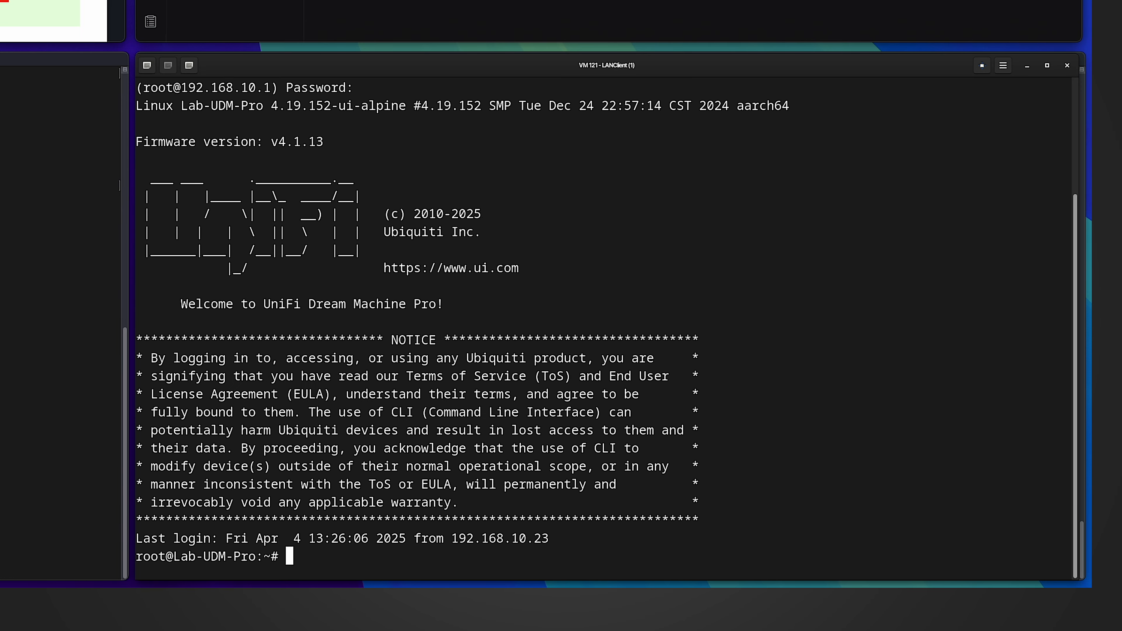
# Change to /var/log/ulog on the gateway, list its files and mark syslogemu.log in the listing.
pyautogui.write('cd /var/log')
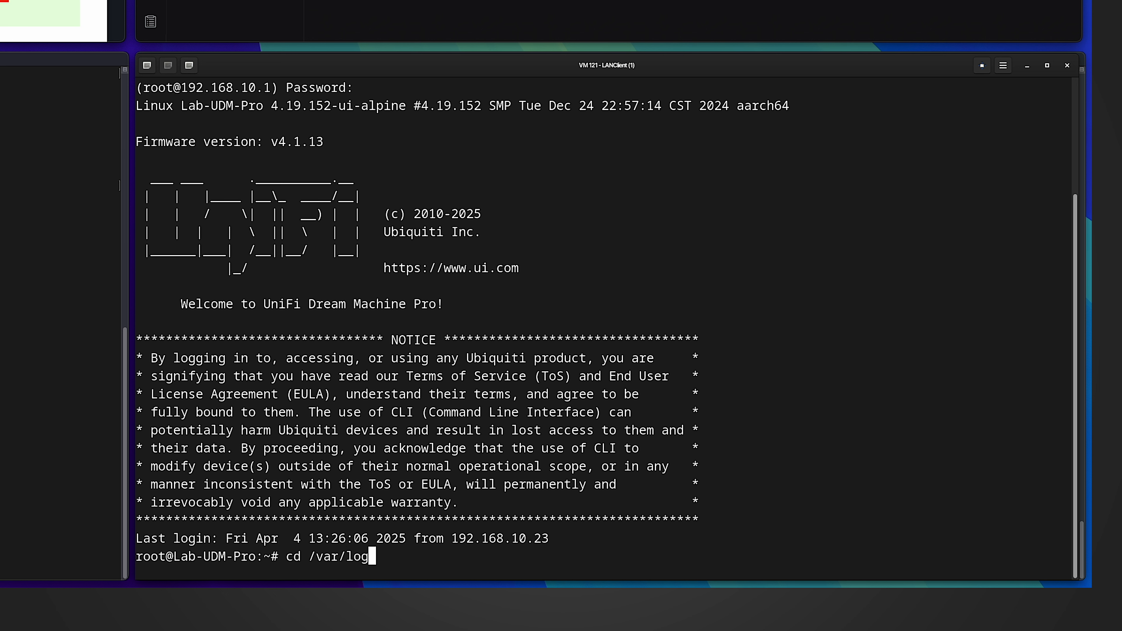
pyautogui.write('/ulog')
pyautogui.press('Return')
pyautogui.write('ls')
pyautogui.press('Return')
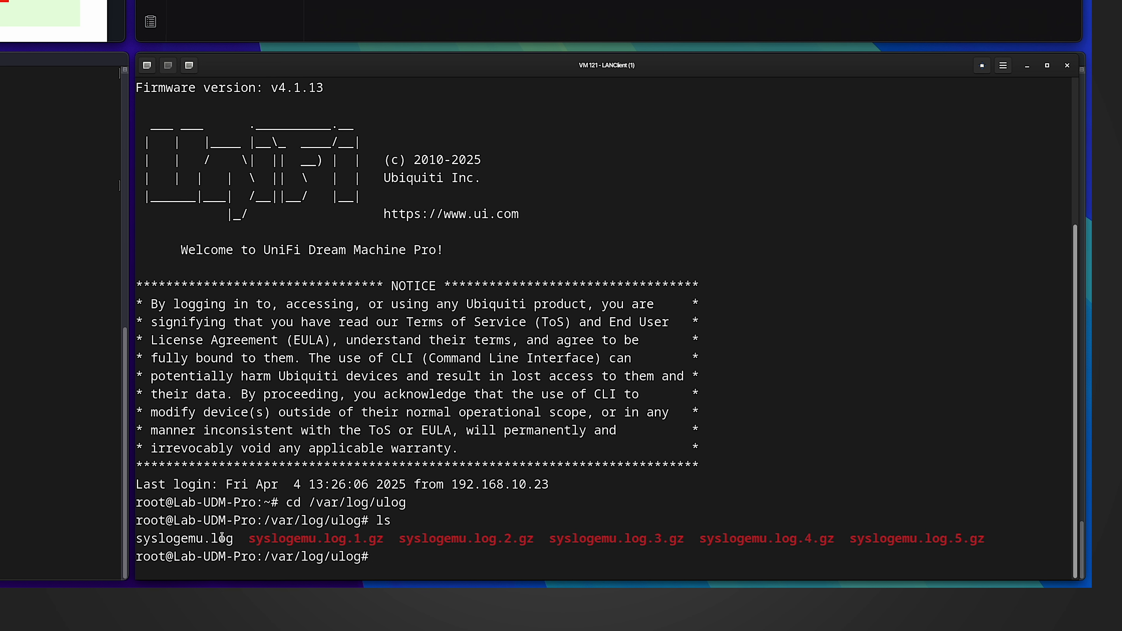
pyautogui.moveTo(234, 539); pyautogui.dragTo(137, 540)
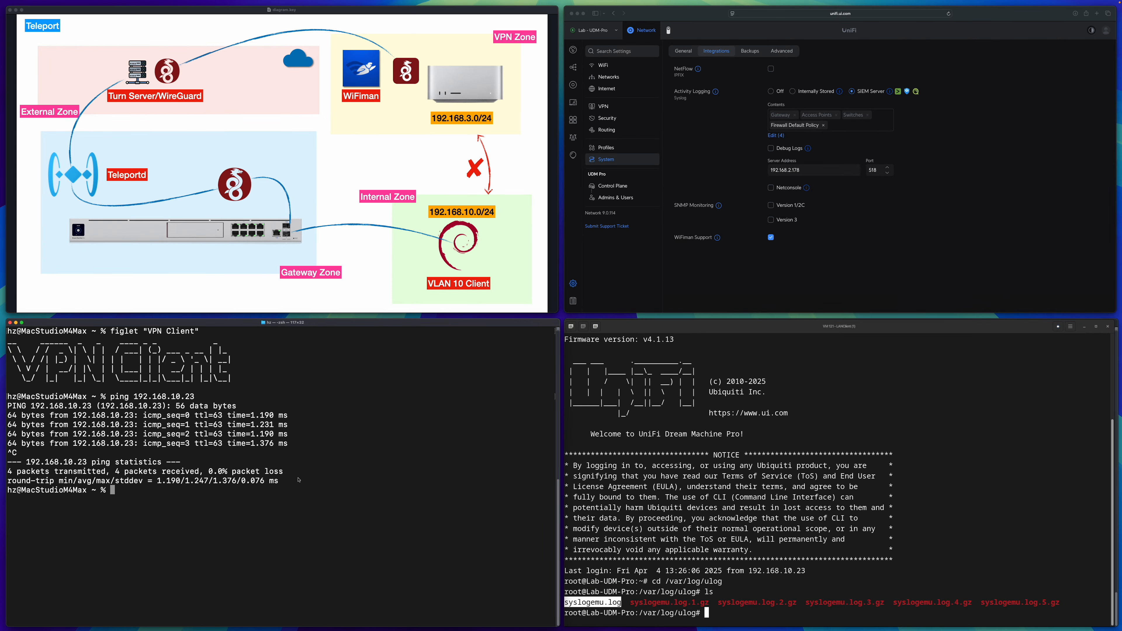
# Send a single ping to 192.168.10.23 from the VPN client's terminal.
pyautogui.press('Up')
pyautogui.write('-c 1')
pyautogui.press('Return')
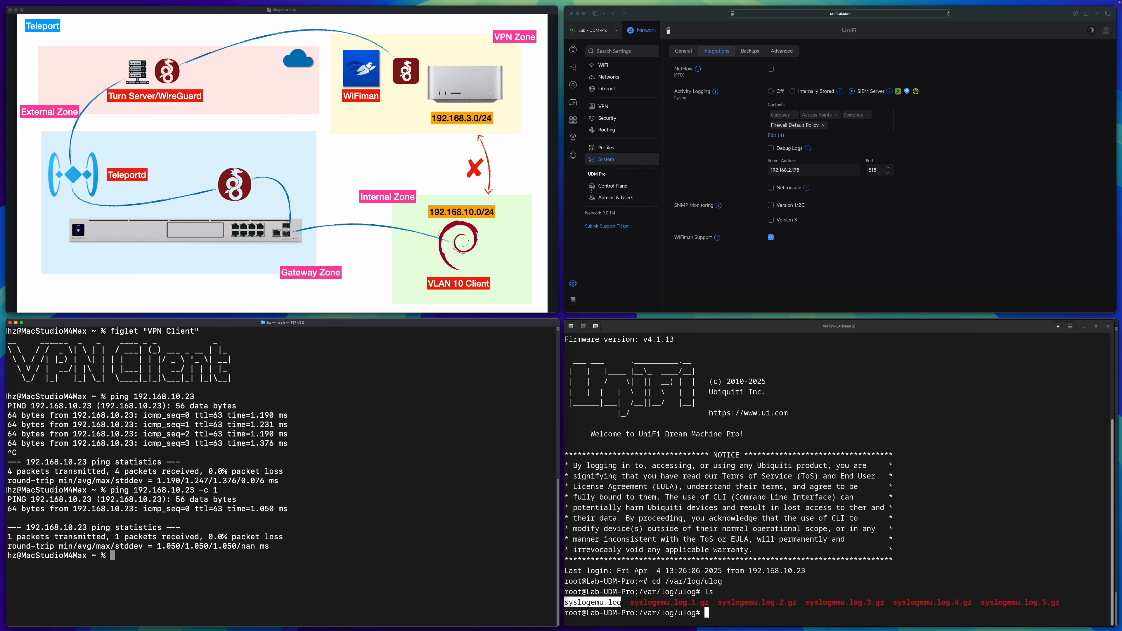
# Open syslogemu.log with vi in the gateway's terminal.
pyautogui.click(723, 487)
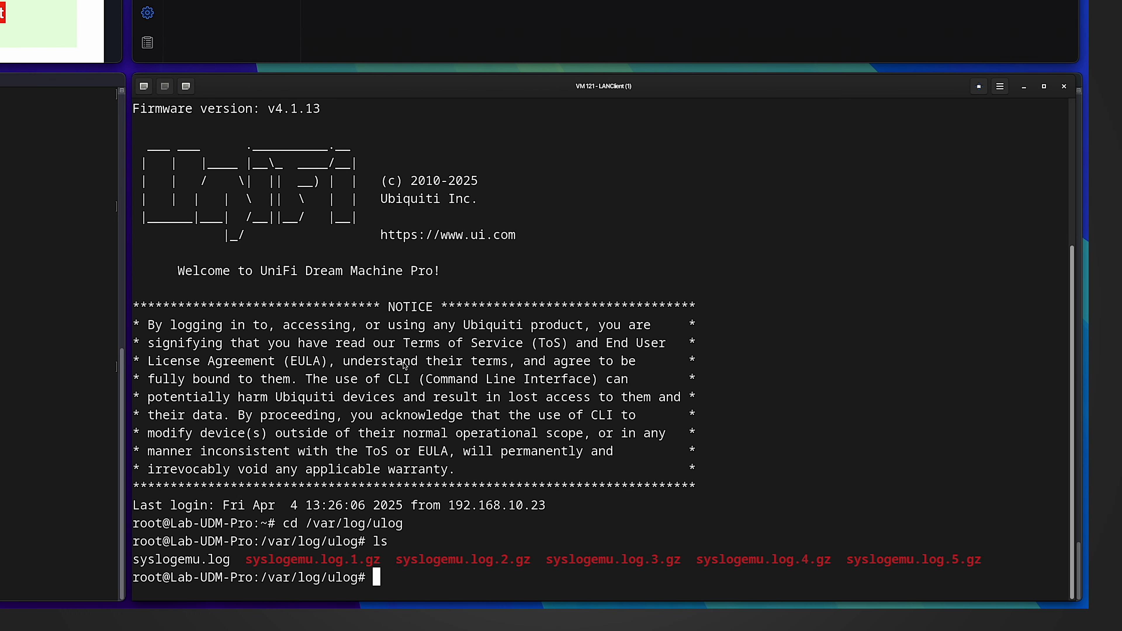
pyautogui.write('vi syslogemu.log')
pyautogui.press('Return')
# Search the log for "SRC=192.168.3.2 DST=192.168.10.23" and highlight the matching VPN_LAN entry.
pyautogui.write('/')
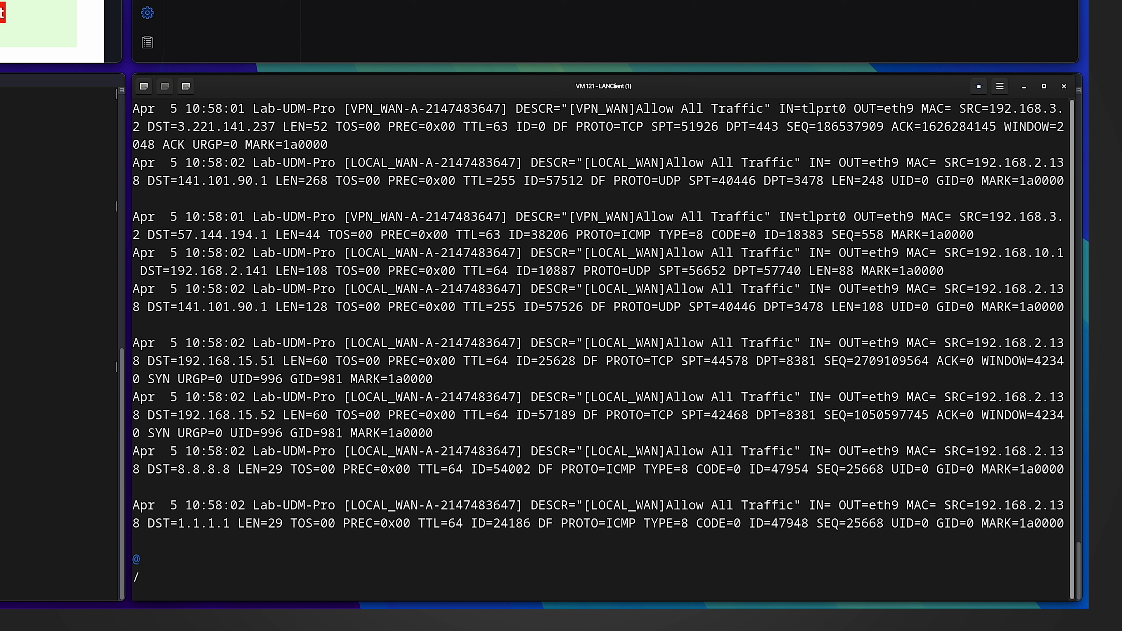
pyautogui.write('SRC=192.168.3')
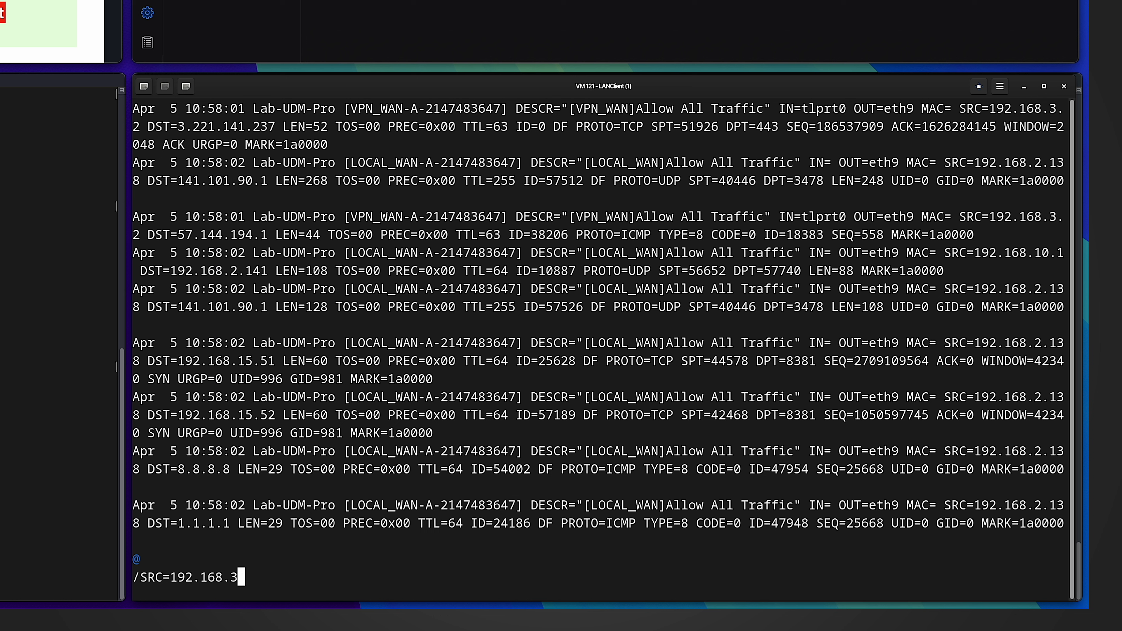
pyautogui.write('.2 DST=192.168')
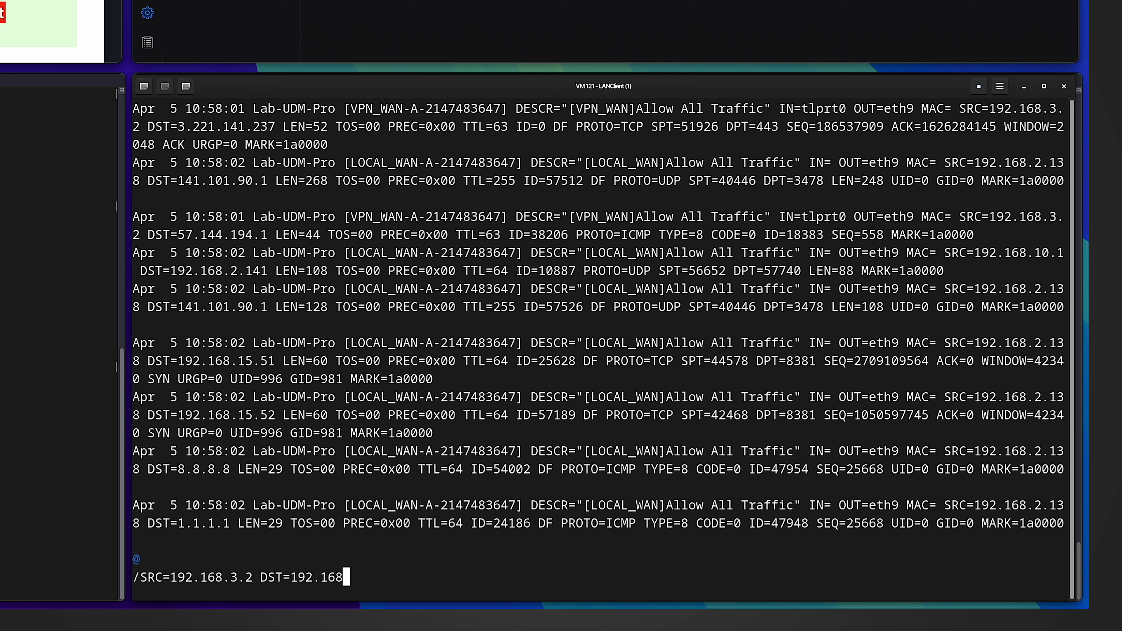
pyautogui.write('.10.23')
pyautogui.press('Return')
pyautogui.tripleClick(136, 349)
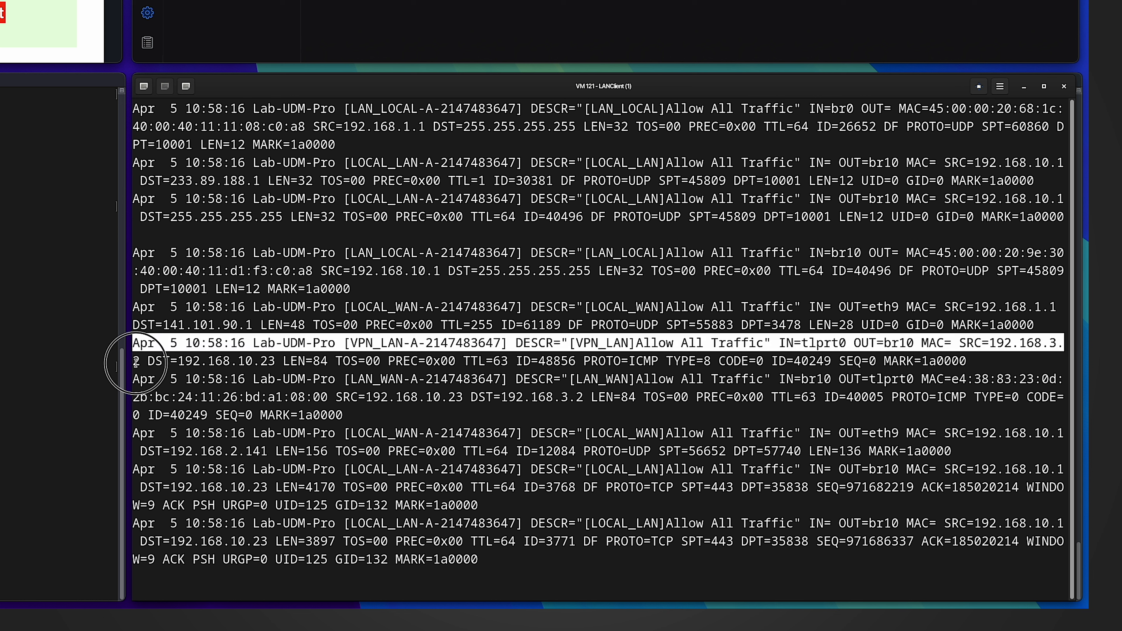
pyautogui.moveTo(136, 362); pyautogui.dragTo(135, 374)
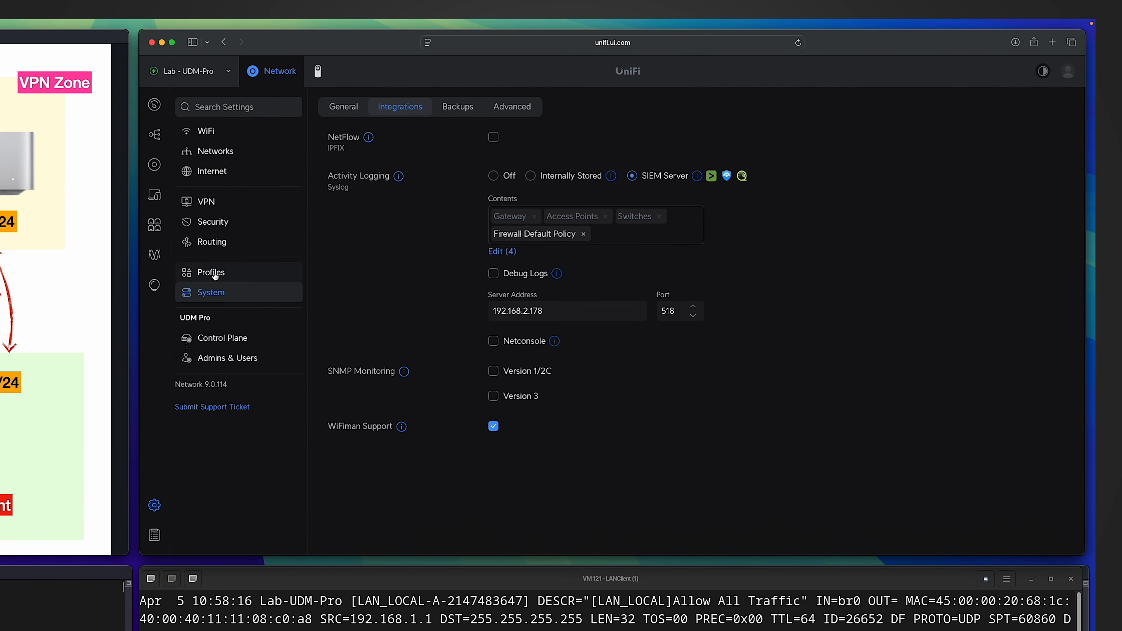
# Filter the firewall's zone matrix to VPN-to-Internal policies, and start a new policy named "Block Teleport Client To VLAN 10".
pyautogui.click(215, 224)
pyautogui.scroll(-5, 475, 370)
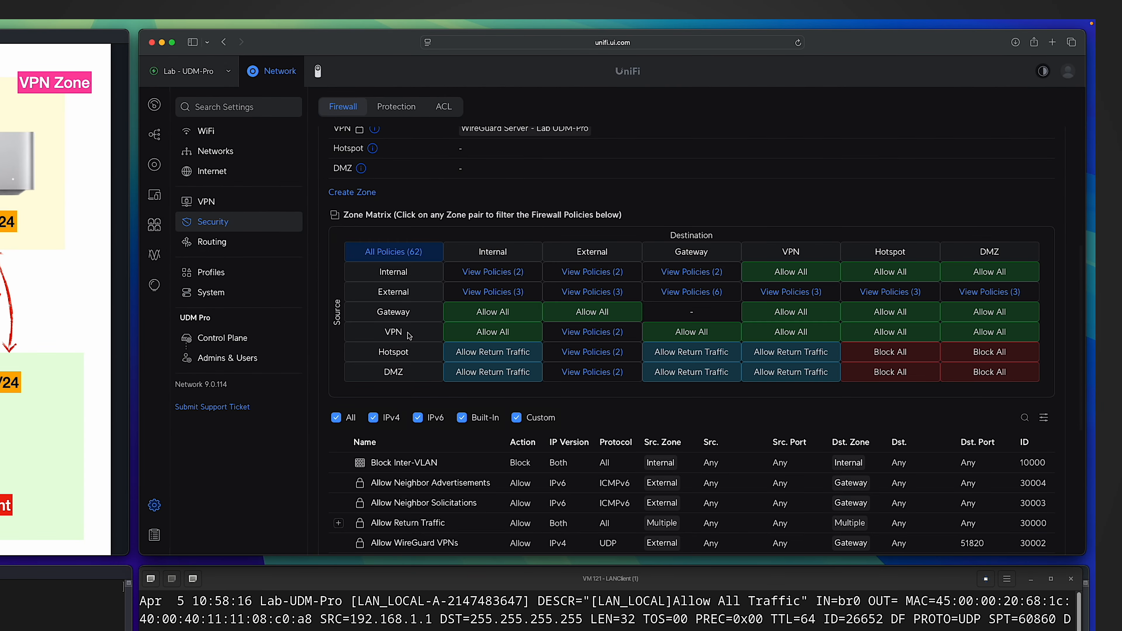
pyautogui.click(488, 331)
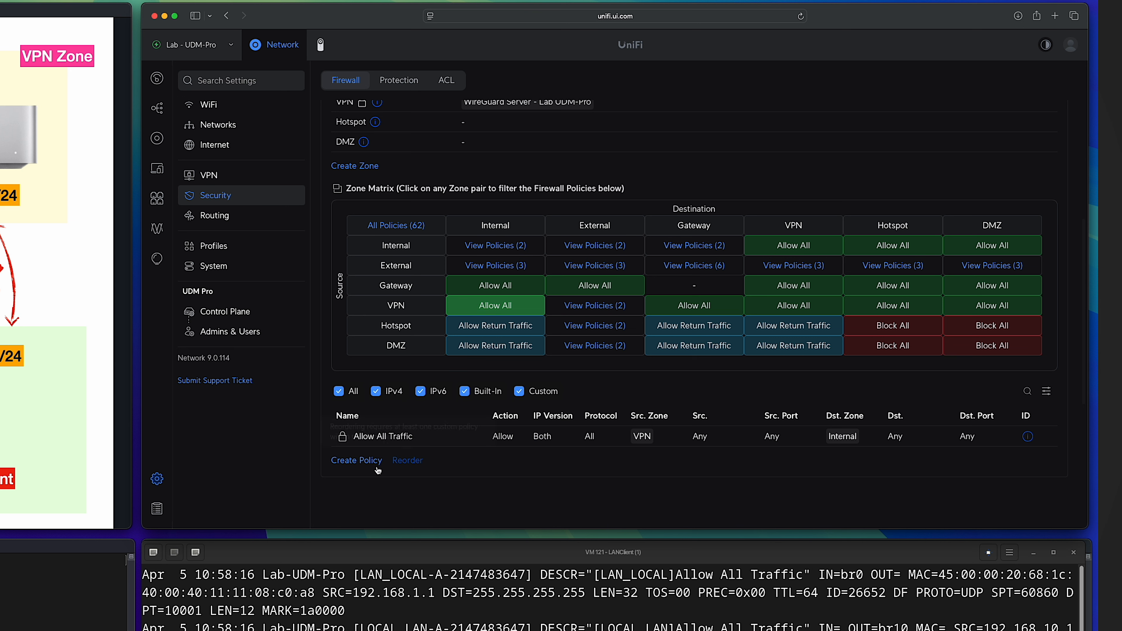
pyautogui.click(366, 462)
pyautogui.click(1042, 127)
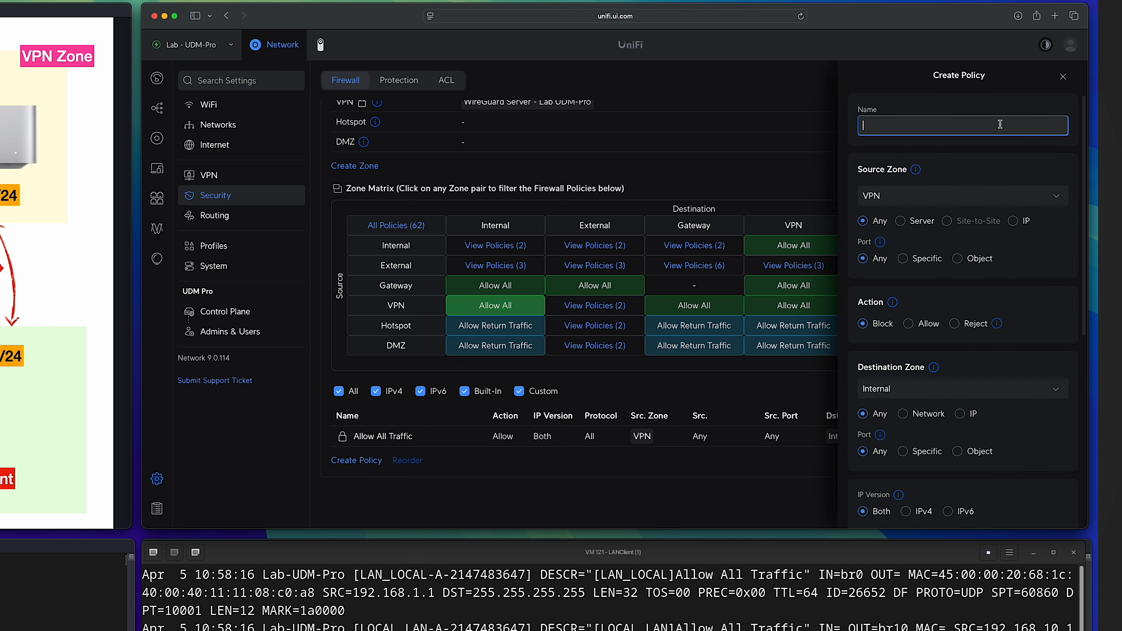
pyautogui.write('Block Teleport Client To VLAN 10')
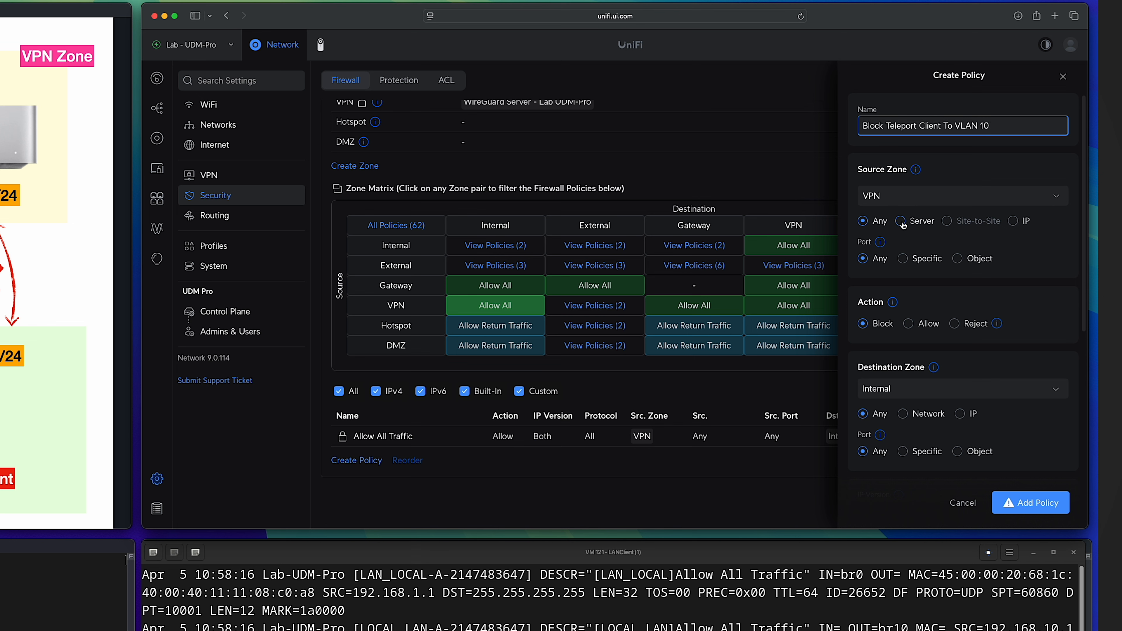
pyautogui.click(900, 221)
pyautogui.click(875, 246)
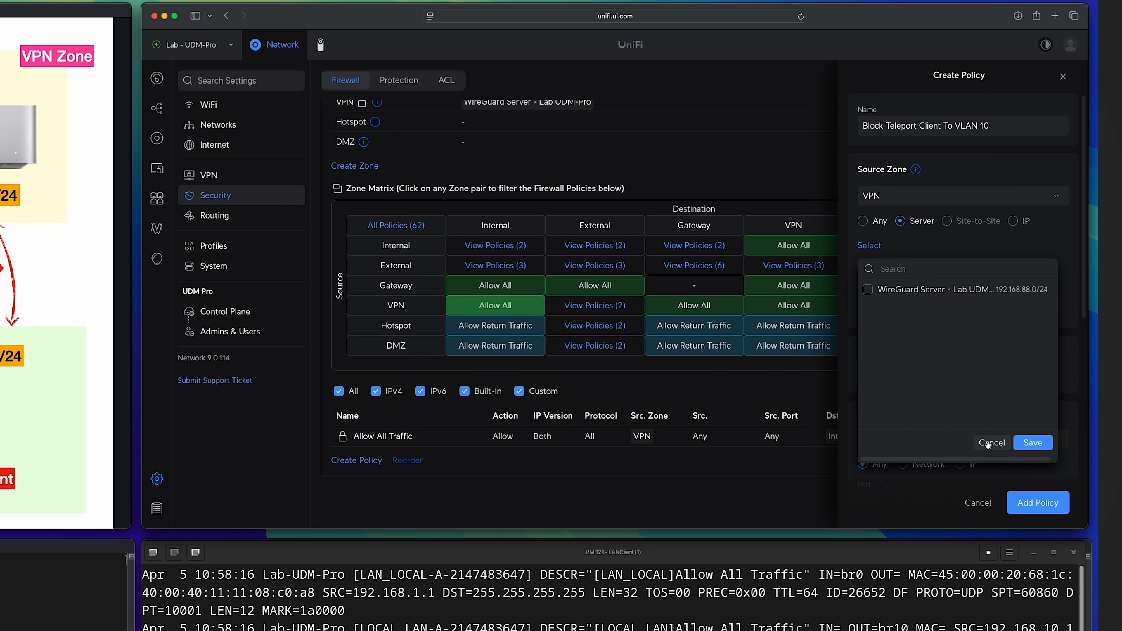
pyautogui.click(992, 442)
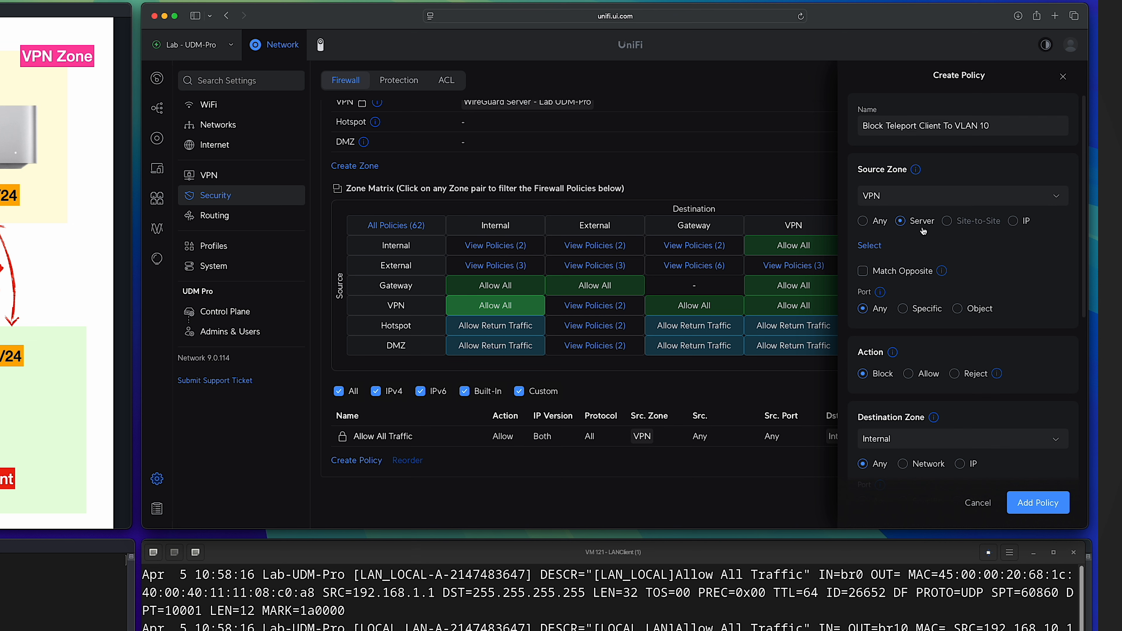
# Restrict the policy's VPN source to a specific IP subnet and add 192.168.3.0/24.
pyautogui.click(1013, 222)
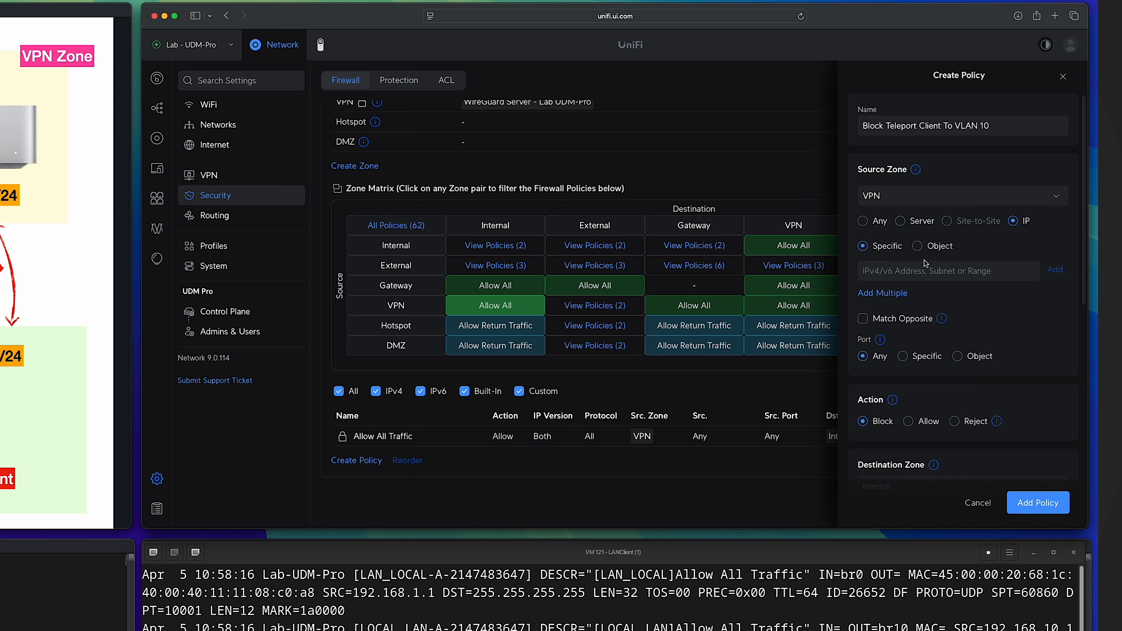
pyautogui.click(893, 272)
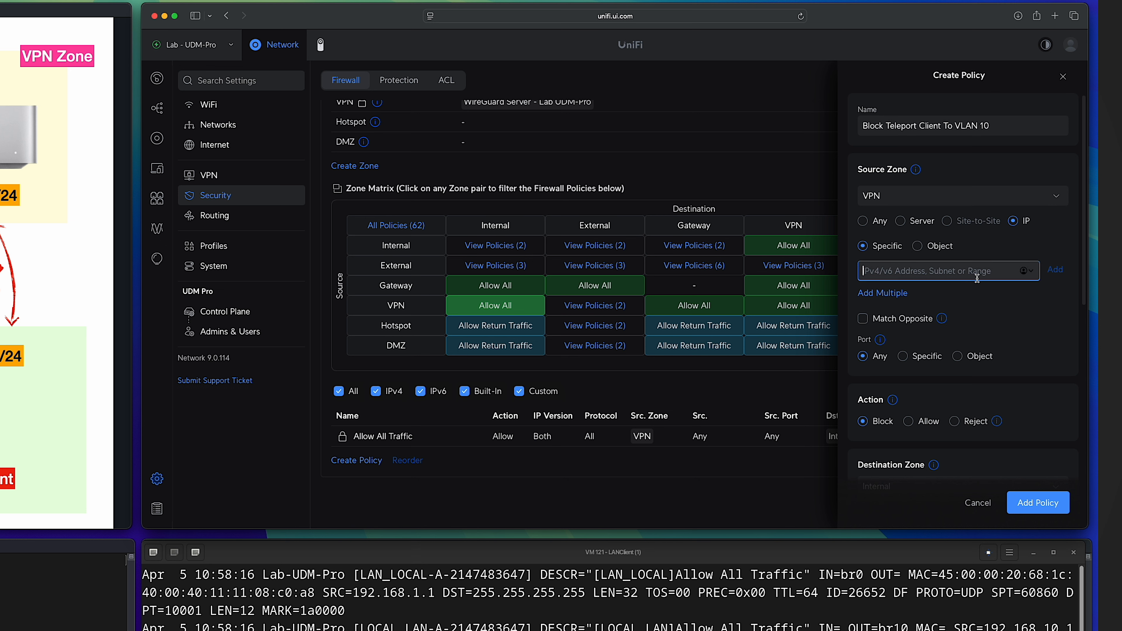
pyautogui.write('192.168.3')
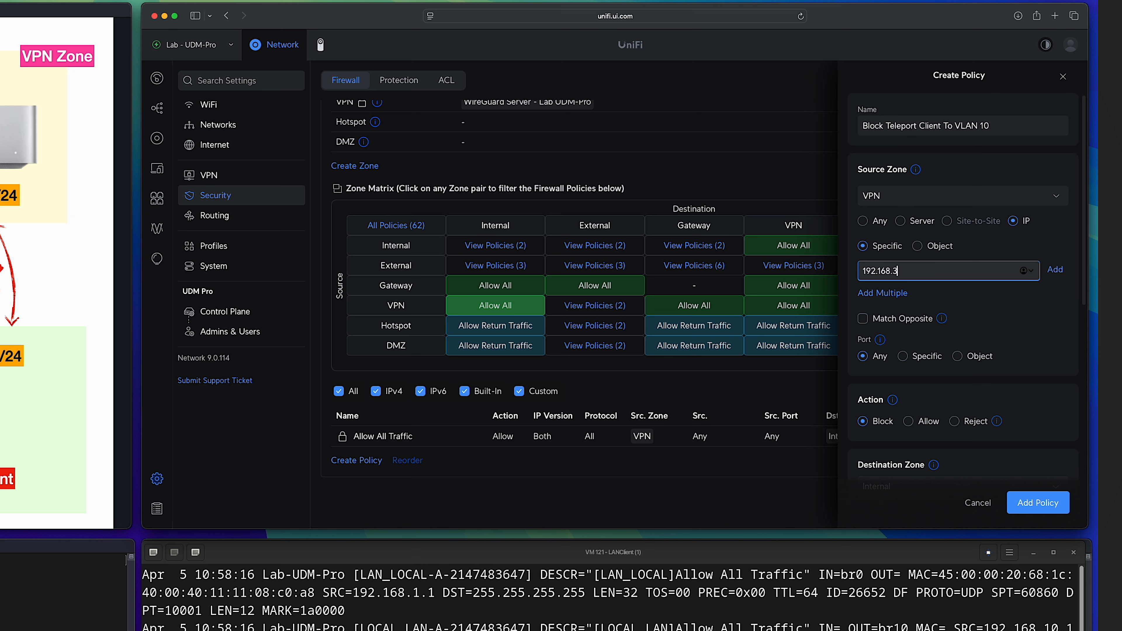
pyautogui.write('.0/24')
pyautogui.click(1057, 271)
# Limit the policy's Internal destination to the VLAN 10 network, and add the policy.
pyautogui.scroll(-2, 1060, 327)
pyautogui.scroll(-5, 1018, 393)
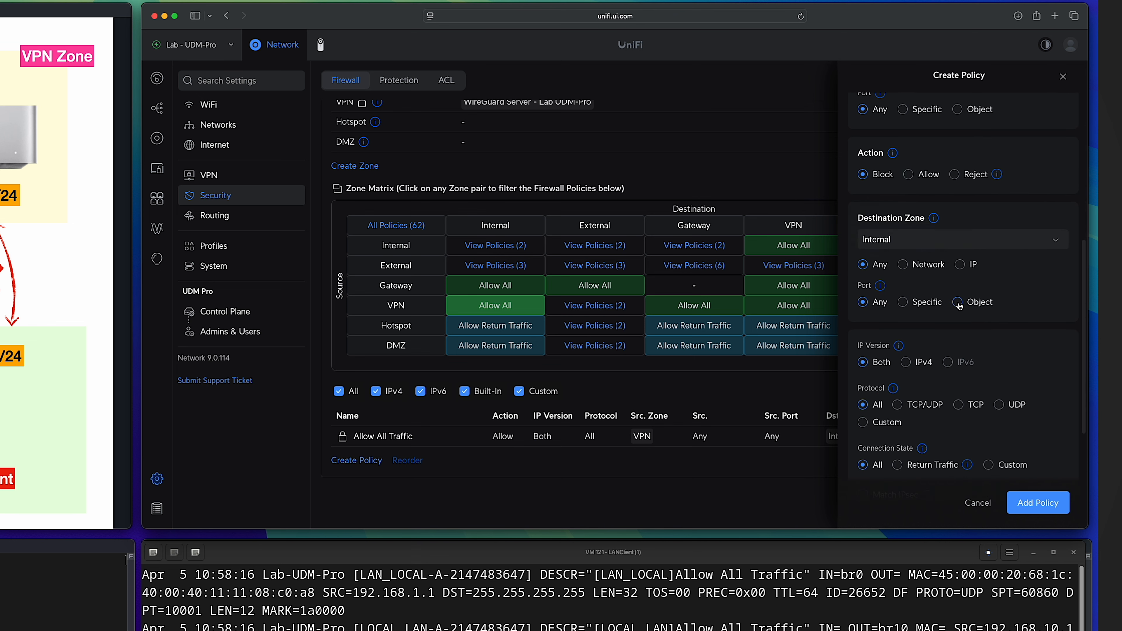
pyautogui.click(903, 265)
pyautogui.click(869, 289)
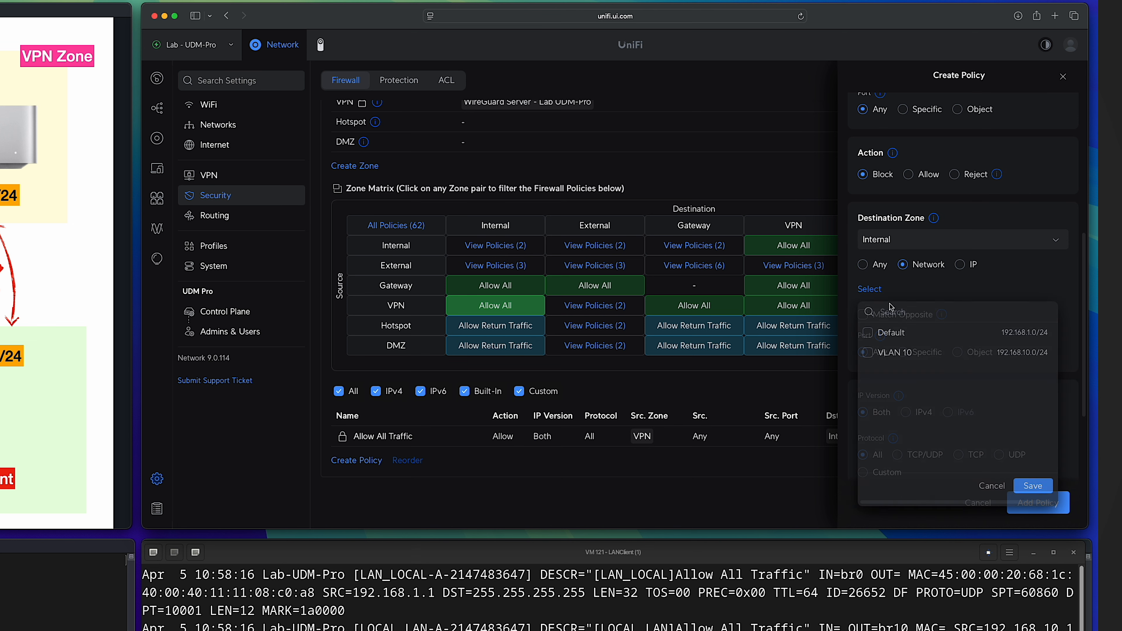
pyautogui.click(867, 353)
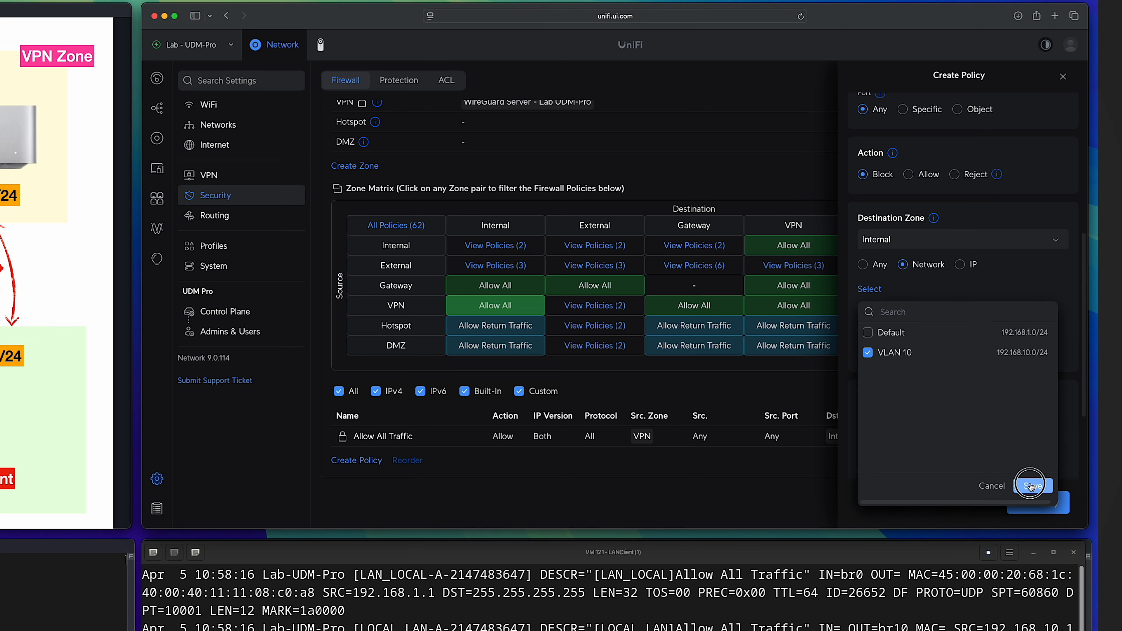
pyautogui.click(1033, 486)
pyautogui.click(1038, 503)
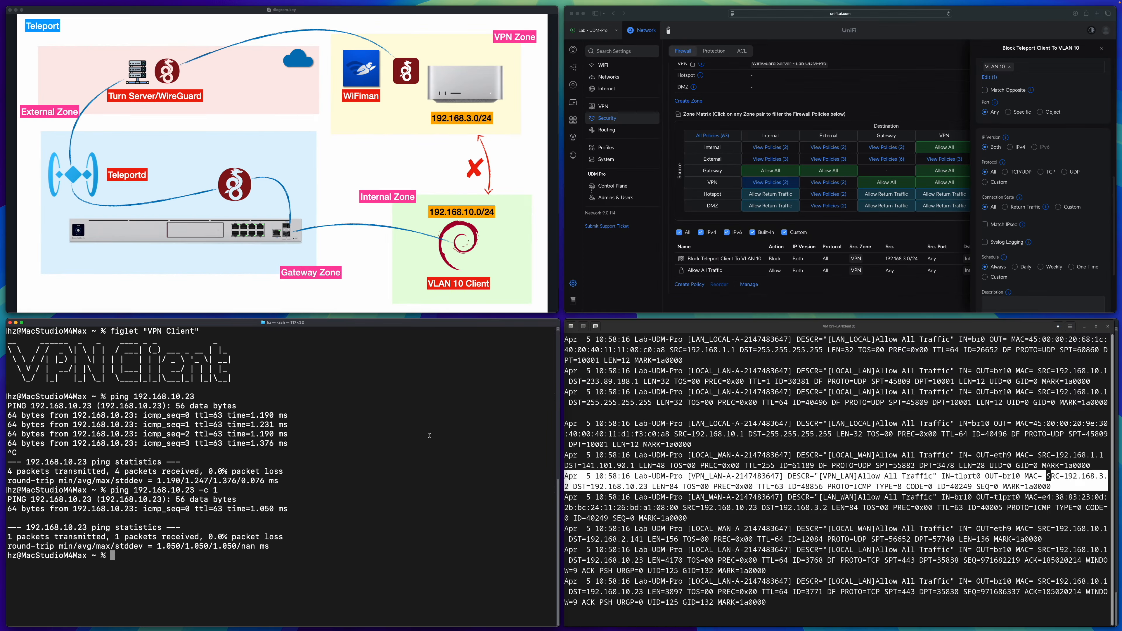
# Start a continuous ping to 192.168.10.23 from the VPN client's terminal to test the new Teleport policy.
pyautogui.press('Up')
pyautogui.press('Up')
pyautogui.press('Return')
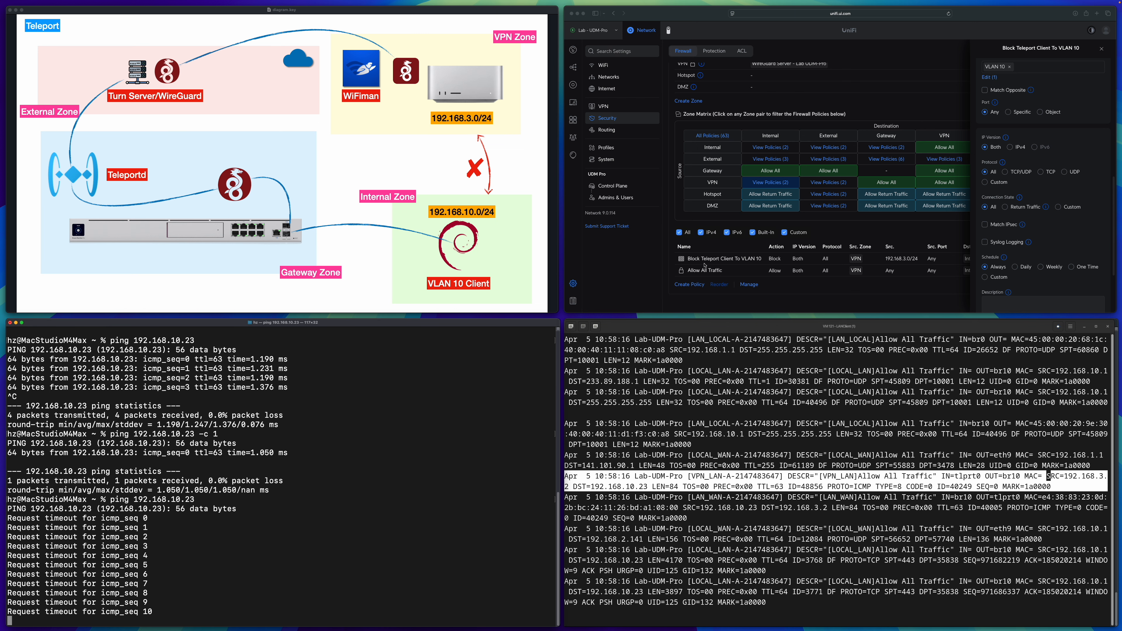
# Pause the "Block Teleport Client To VLAN 10" policy while the ping runs, and stop the ping.
pyautogui.click(749, 284)
pyautogui.click(681, 258)
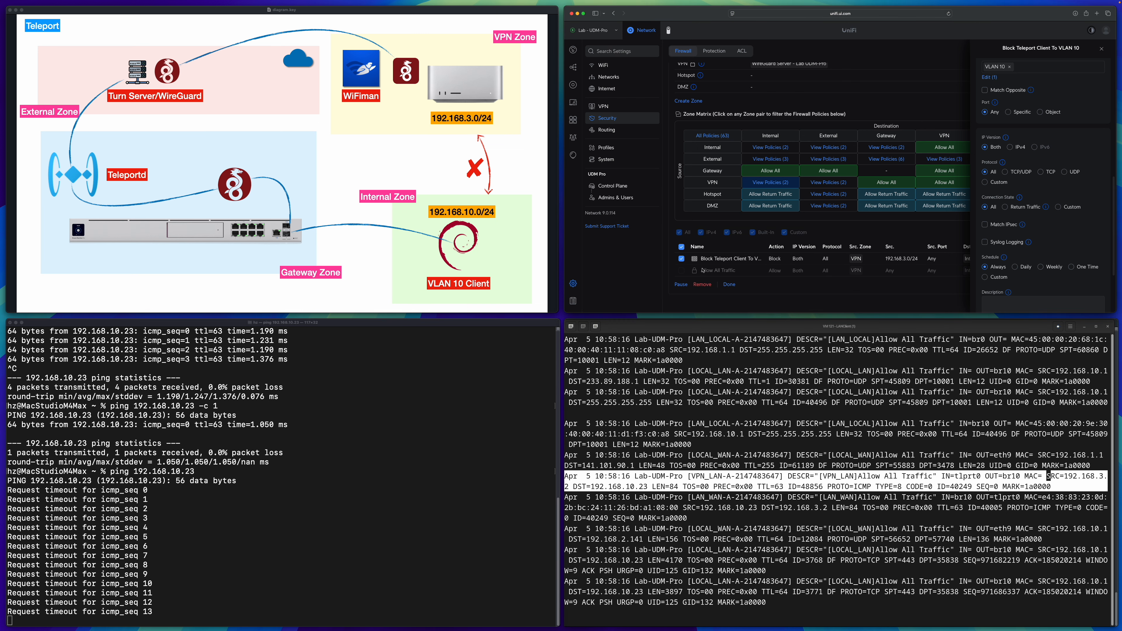
pyautogui.click(682, 285)
pyautogui.click(732, 262)
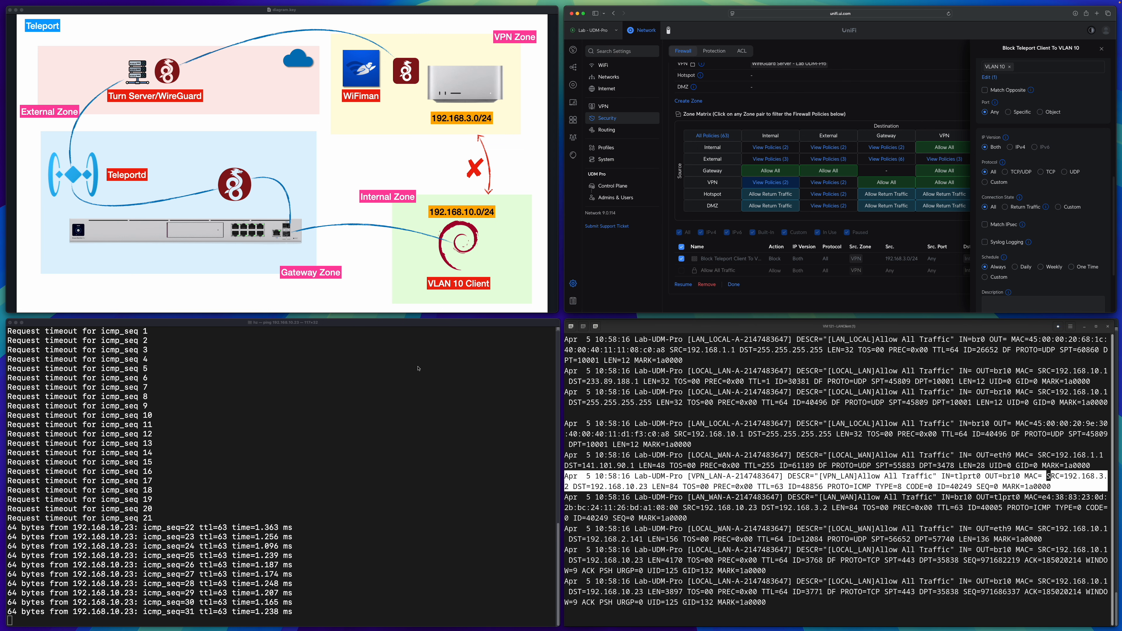
pyautogui.click(418, 368)
pyautogui.hotkey('ctrl', 'c')
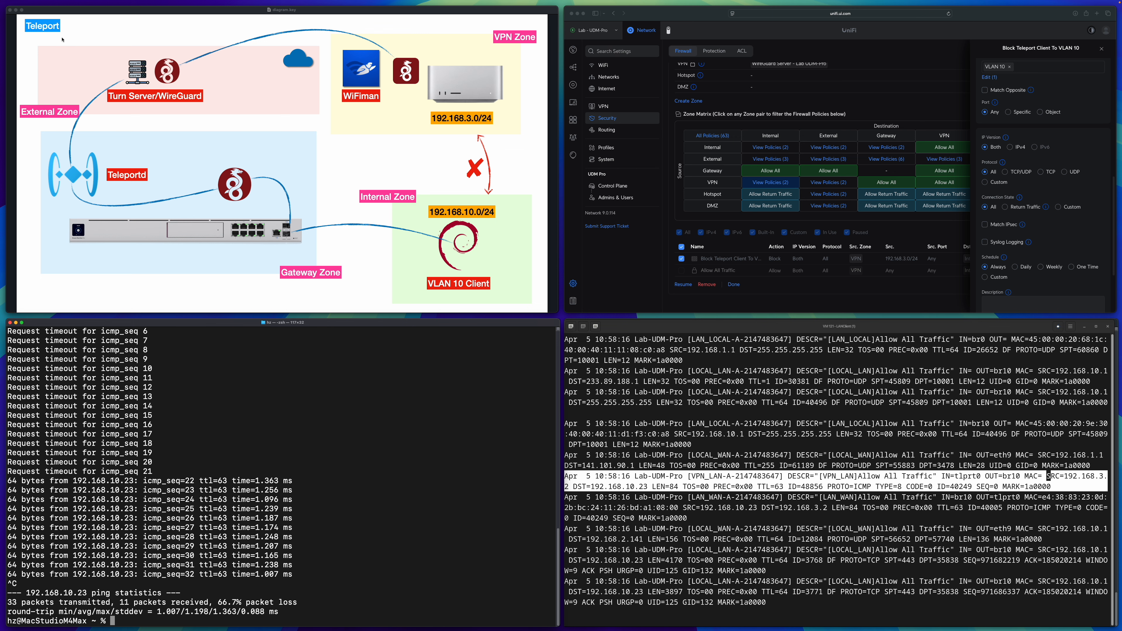
pyautogui.scroll(2, 707, 116)
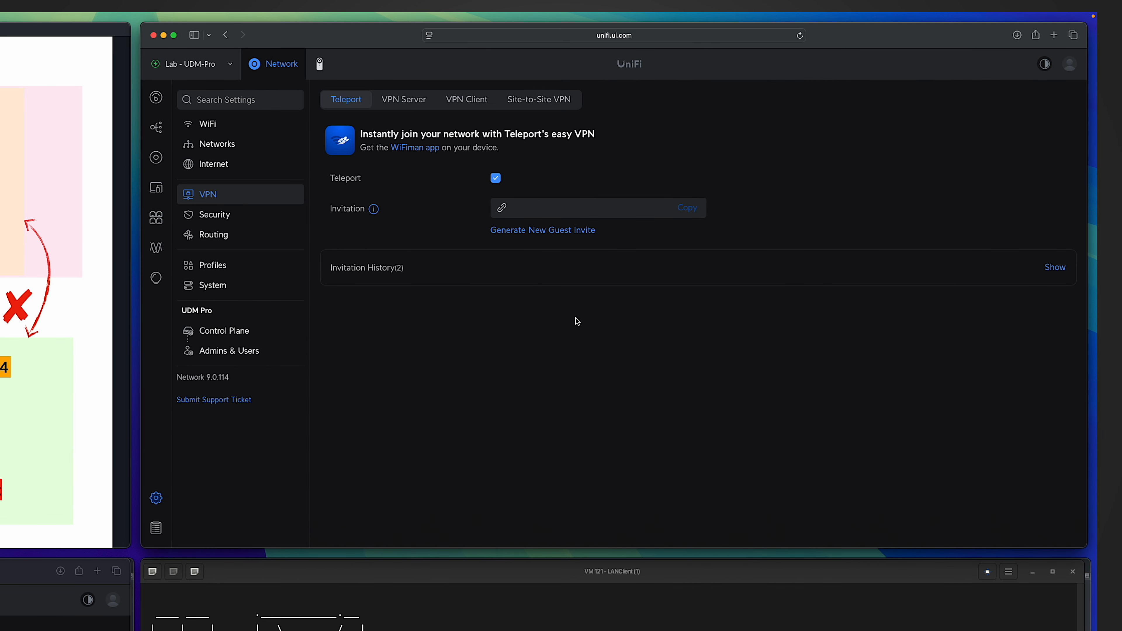
# Open the VPN Client settings of Lab - UDM-Pro, and check the WireGuard Server - UXG-Pro entry on the UXG-Pro gateway.
pyautogui.click(463, 104)
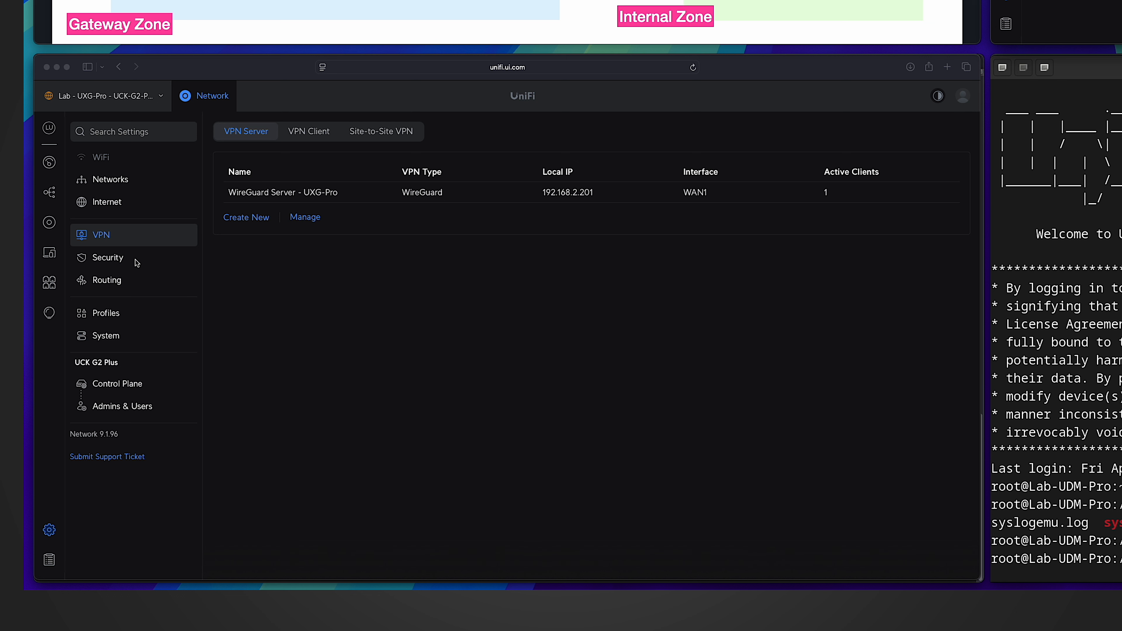
pyautogui.click(350, 256)
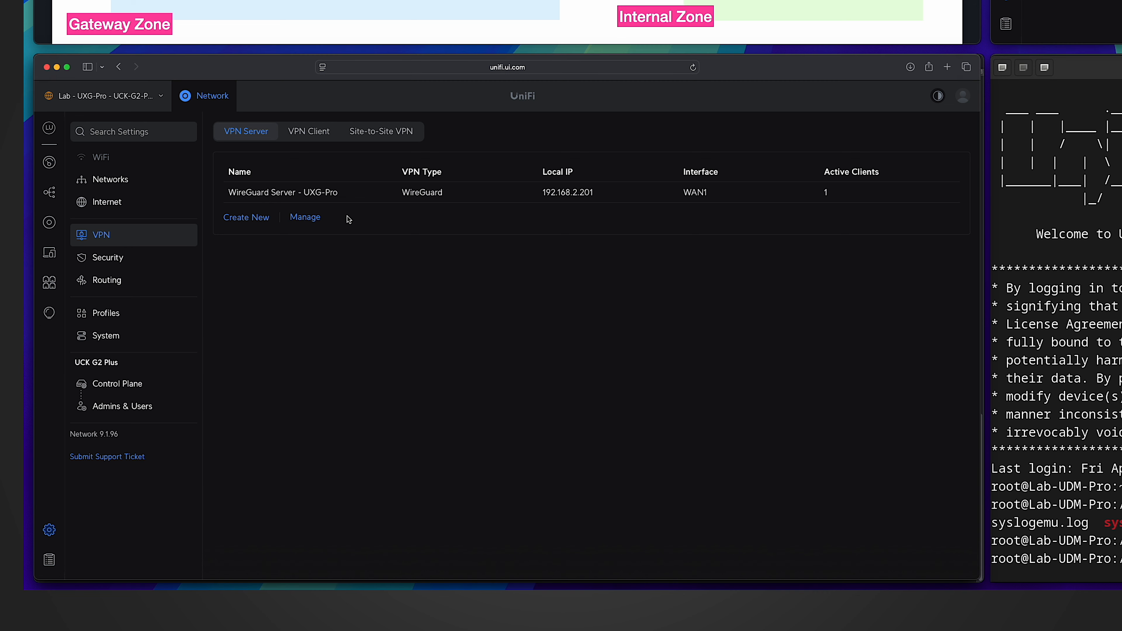
pyautogui.click(345, 198)
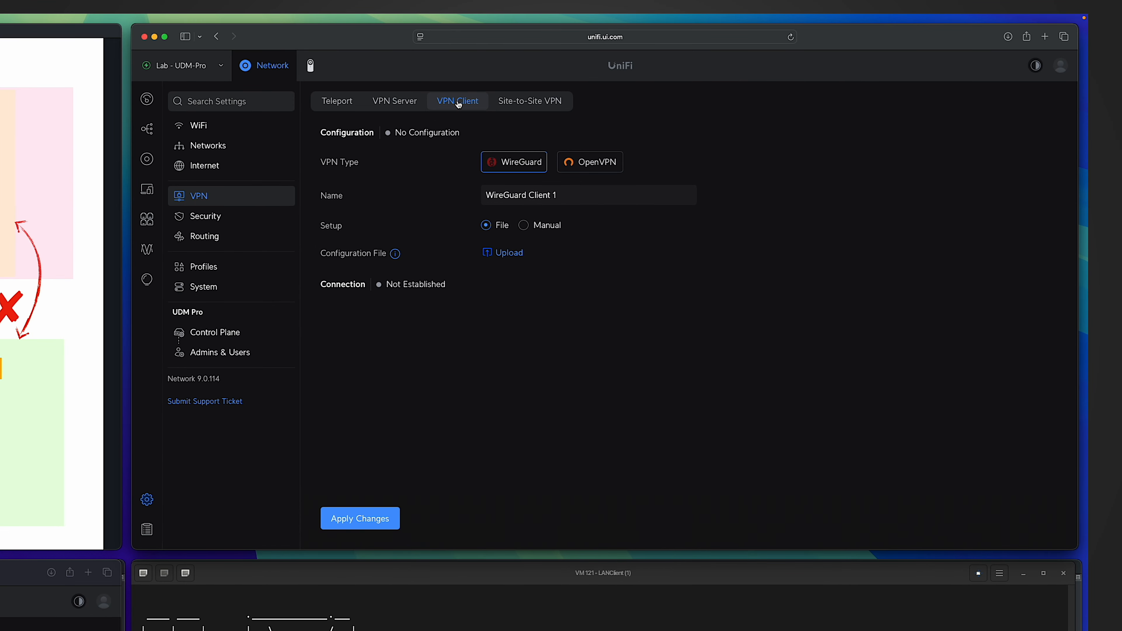
# Upload WireGuardServer-UXG-Pro-LabUDM-Pro.conf as the configuration file for WireGuard Client 1, and apply the changes.
pyautogui.click(574, 194)
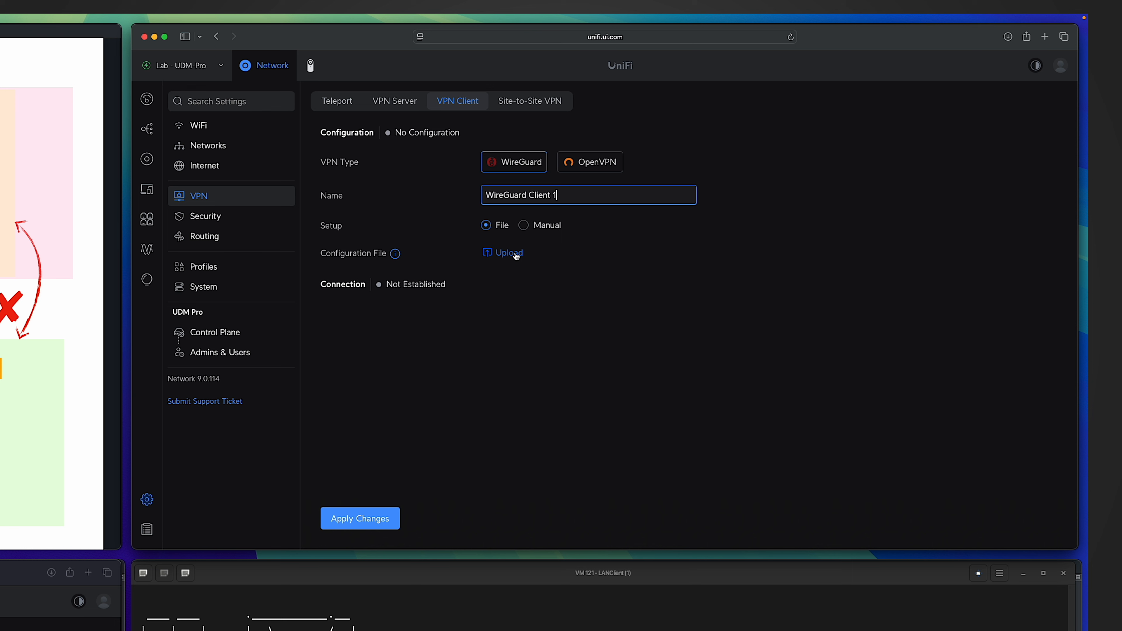
pyautogui.click(503, 253)
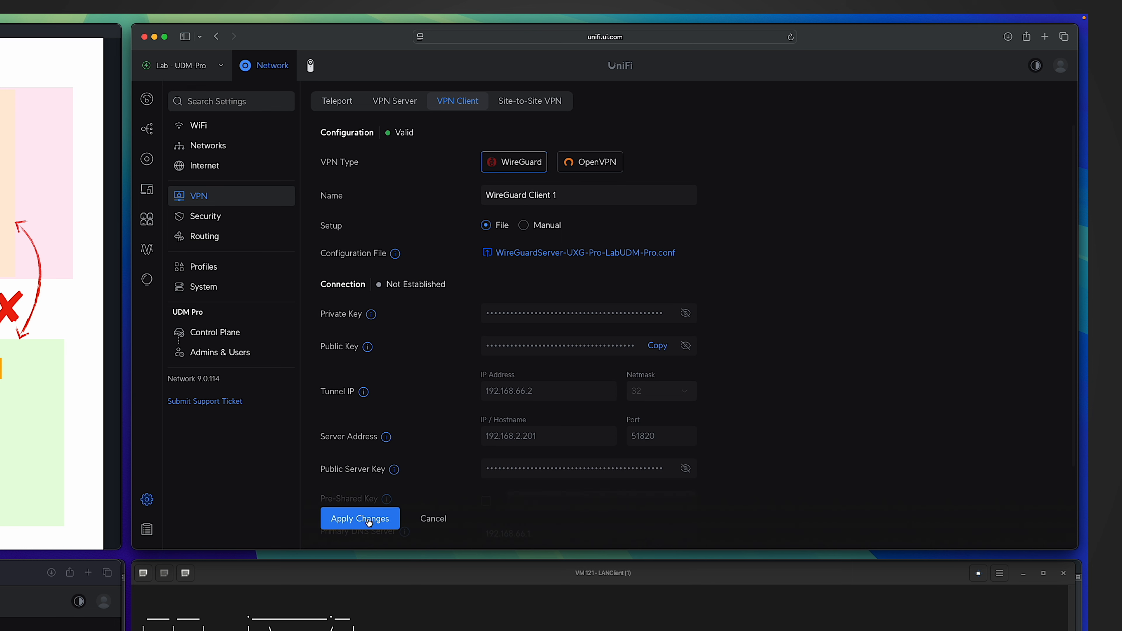
pyautogui.click(368, 521)
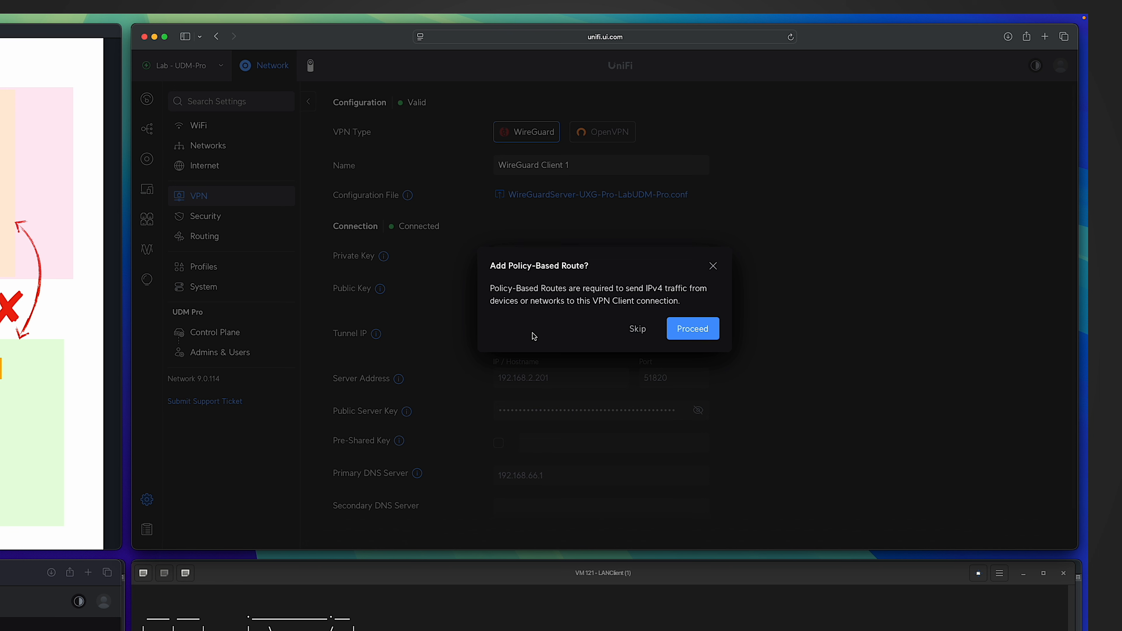
# Proceed with adding a policy-based route for the VPN client connection and name it "VLAN 10 To Use UXG-Pro".
pyautogui.click(687, 337)
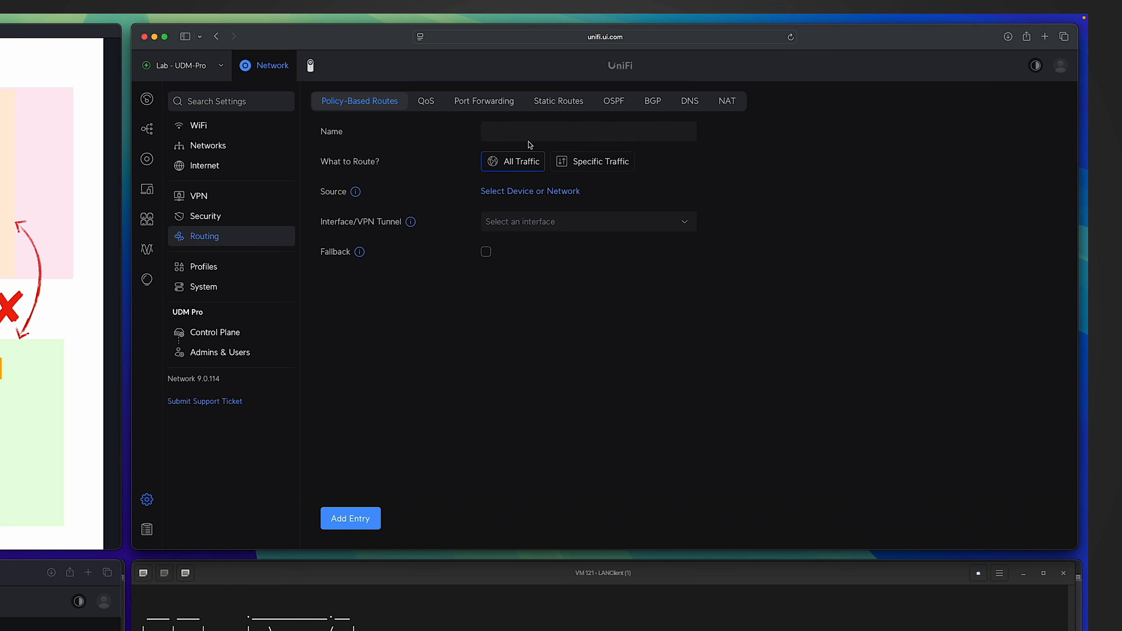
pyautogui.click(526, 133)
pyautogui.write('VL')
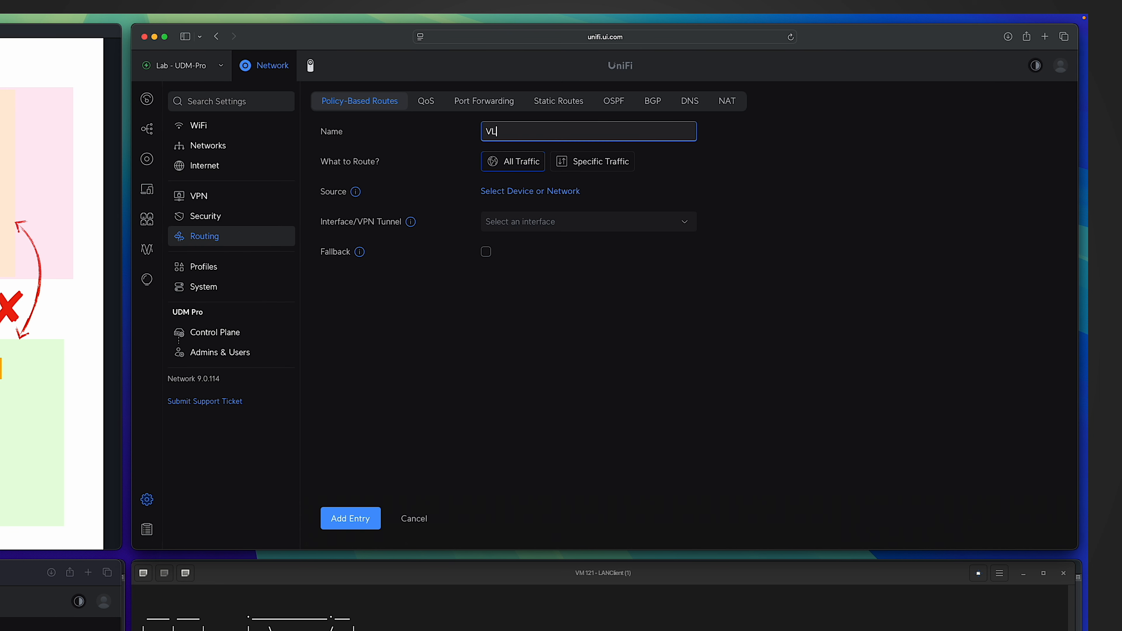
pyautogui.write('AN 10 To Use UXG-Pro')
# Set the route's source to the VLAN 10 network and its tunnel to WireGuard Client 1, and add the entry.
pyautogui.click(519, 195)
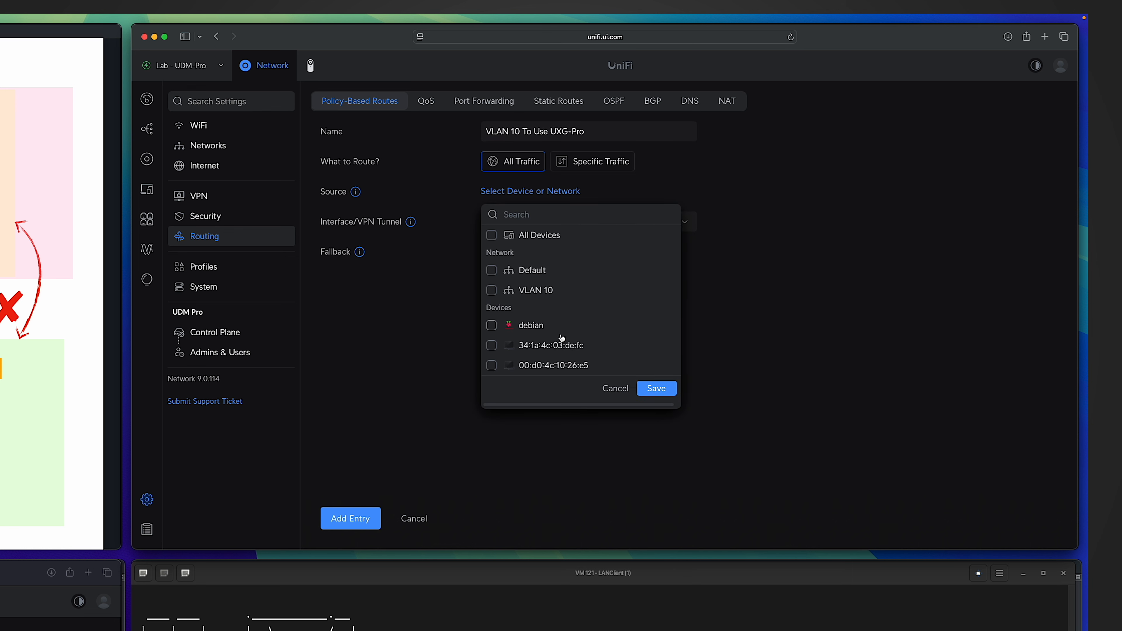
pyautogui.click(491, 289)
pyautogui.click(656, 388)
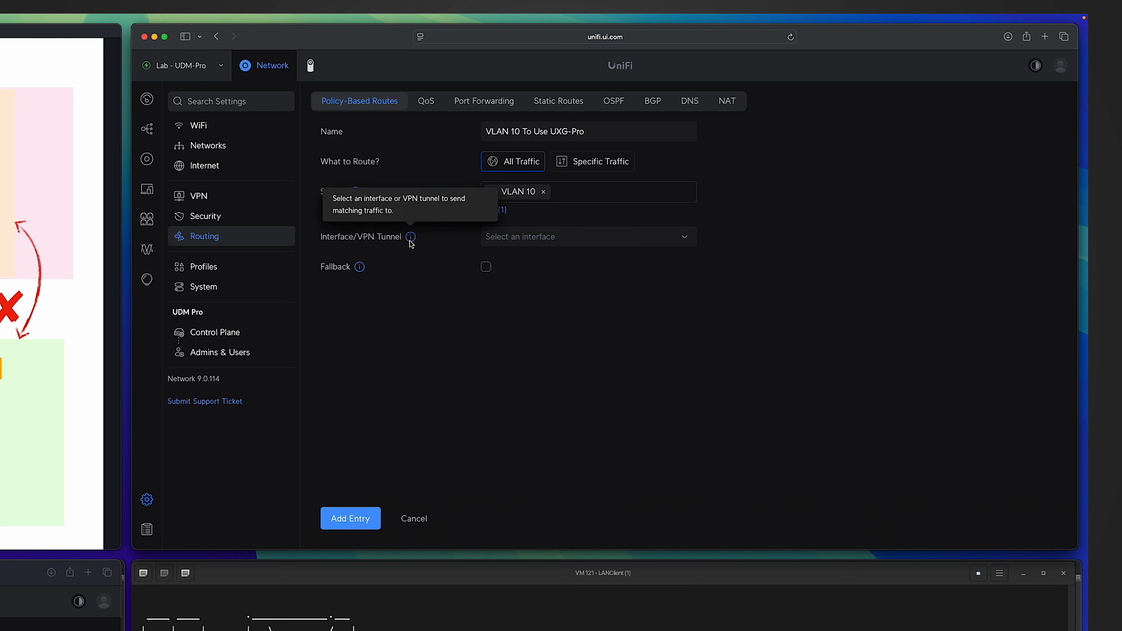
pyautogui.click(508, 239)
pyautogui.click(536, 344)
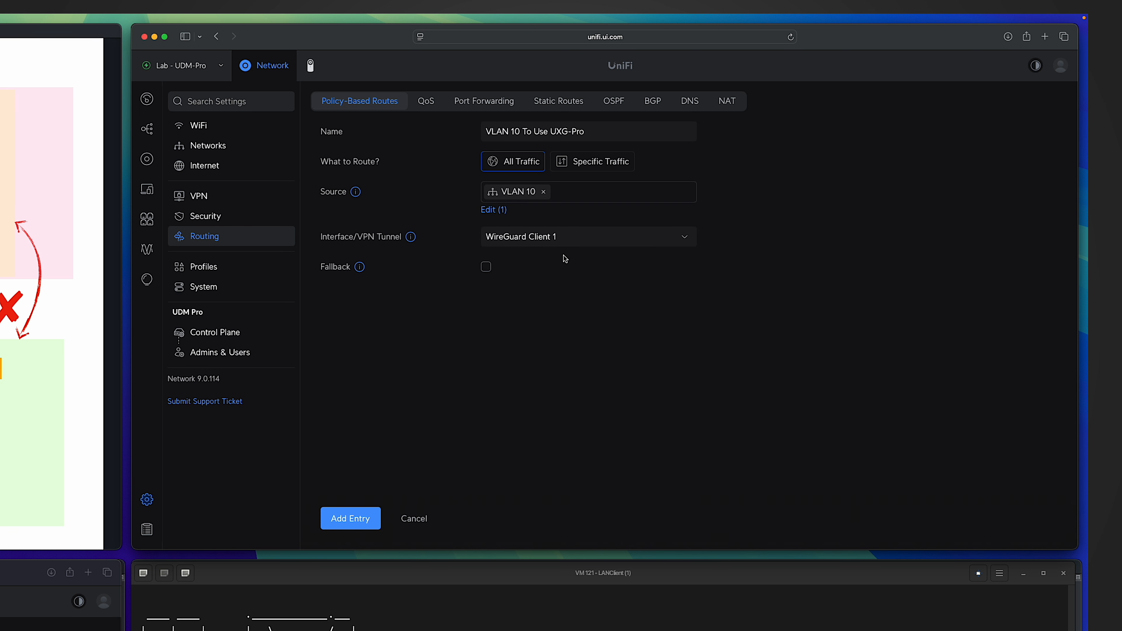
pyautogui.click(373, 518)
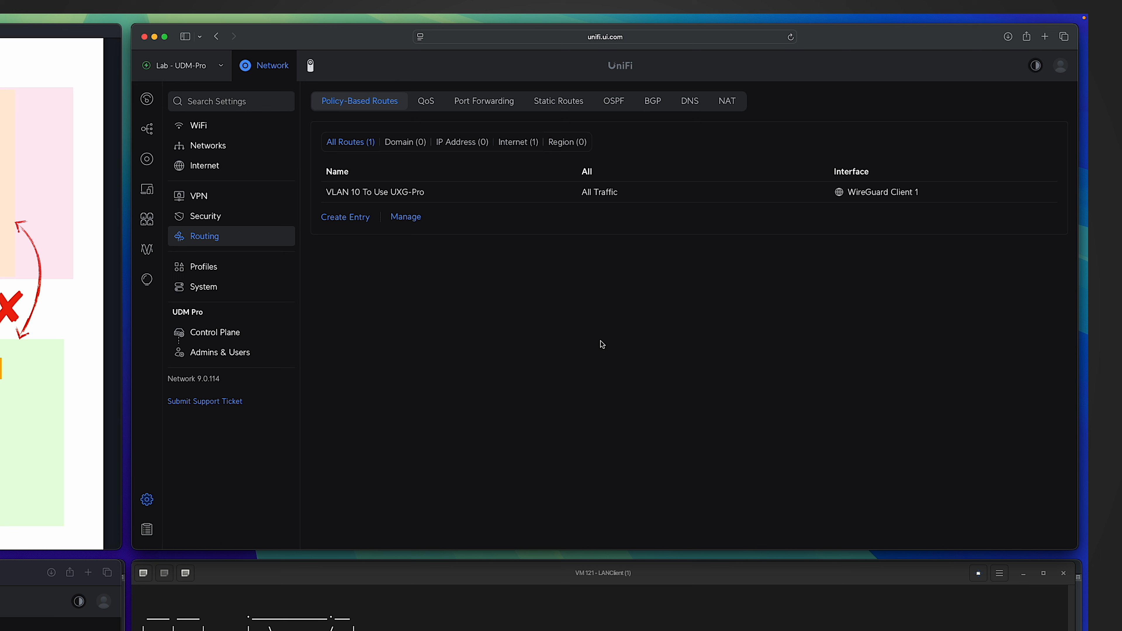
# Open the VPN settings of Lab - UDM-Pro, and the Networks settings of the UXG-Pro gateway.
pyautogui.click(209, 203)
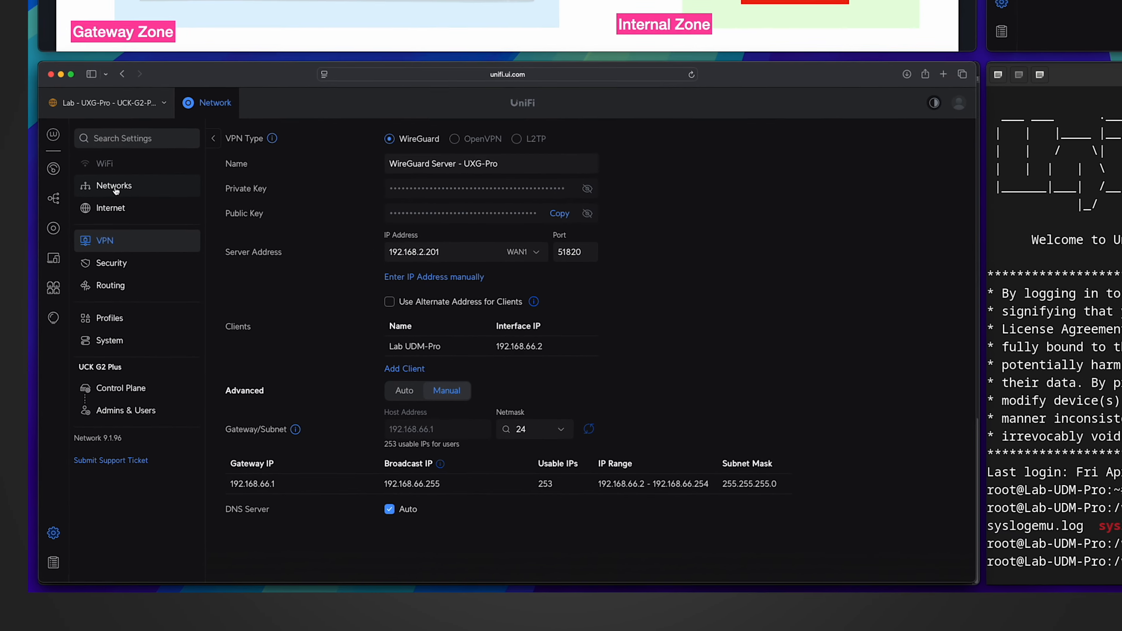
pyautogui.click(115, 188)
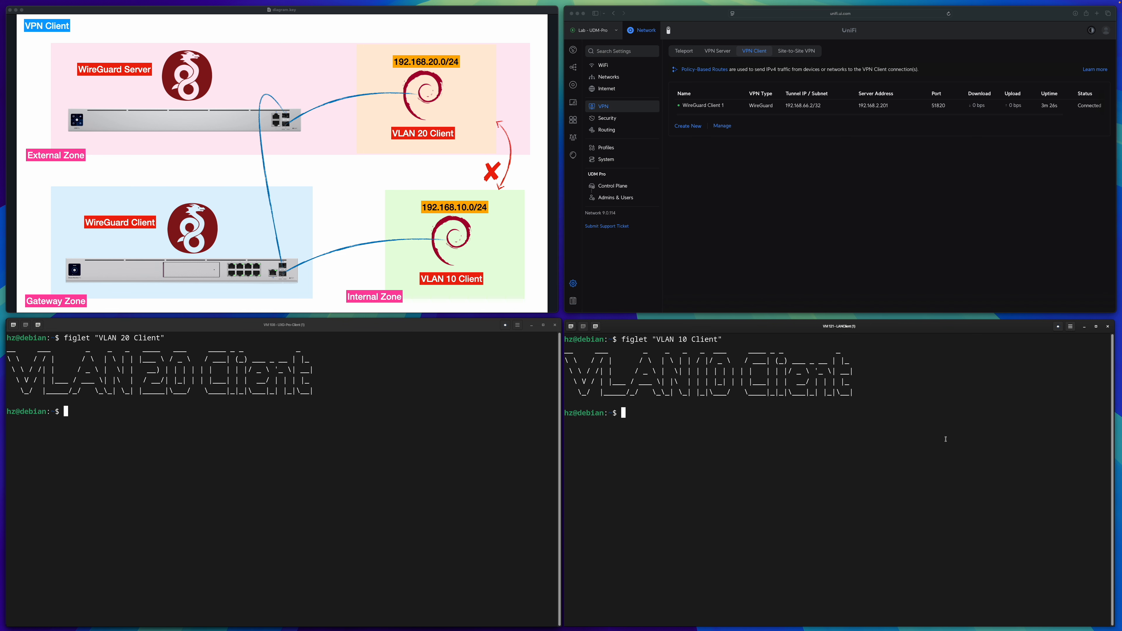
# List the IPv4 addresses of the VLAN 20 client with ip -4 a in its terminal.
pyautogui.click(429, 443)
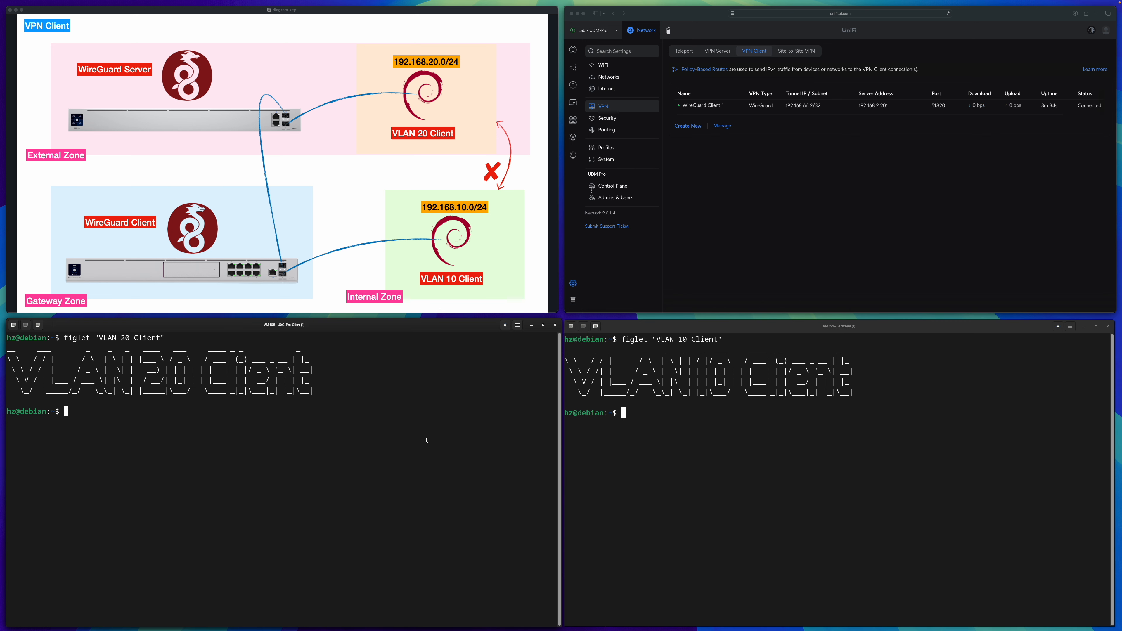
pyautogui.write('ip -4 a')
pyautogui.press('Return')
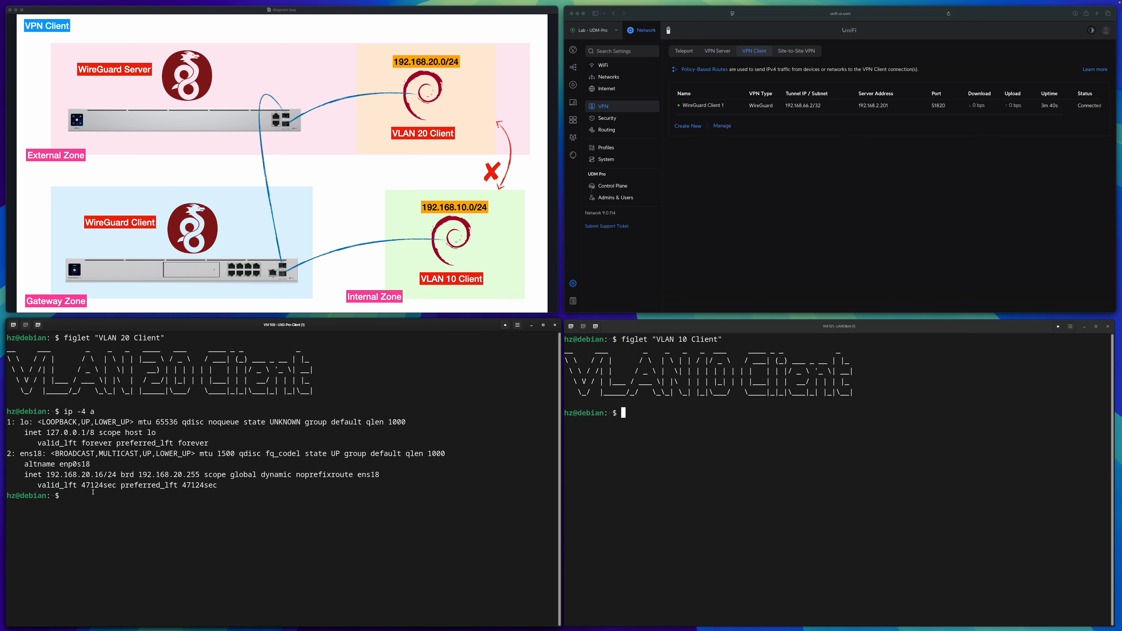
# Ping 192.168.20.16 from the VLAN 10 client's terminal to test the VPN route, and stop after a few replies.
pyautogui.click(724, 468)
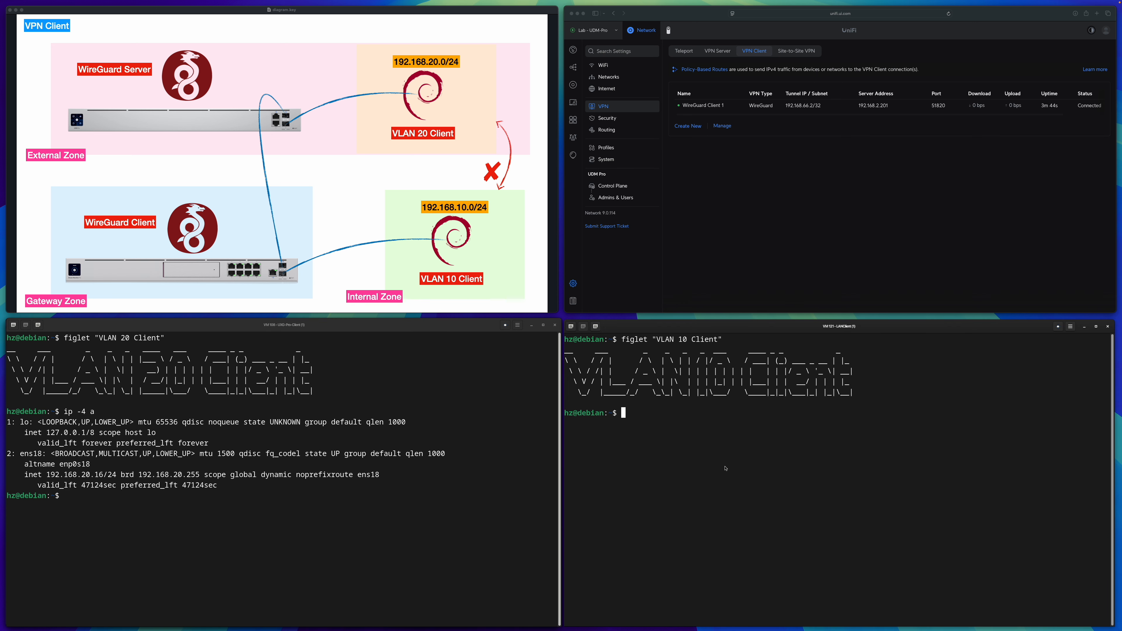
pyautogui.write('ping 192.168.20.16')
pyautogui.press('Return')
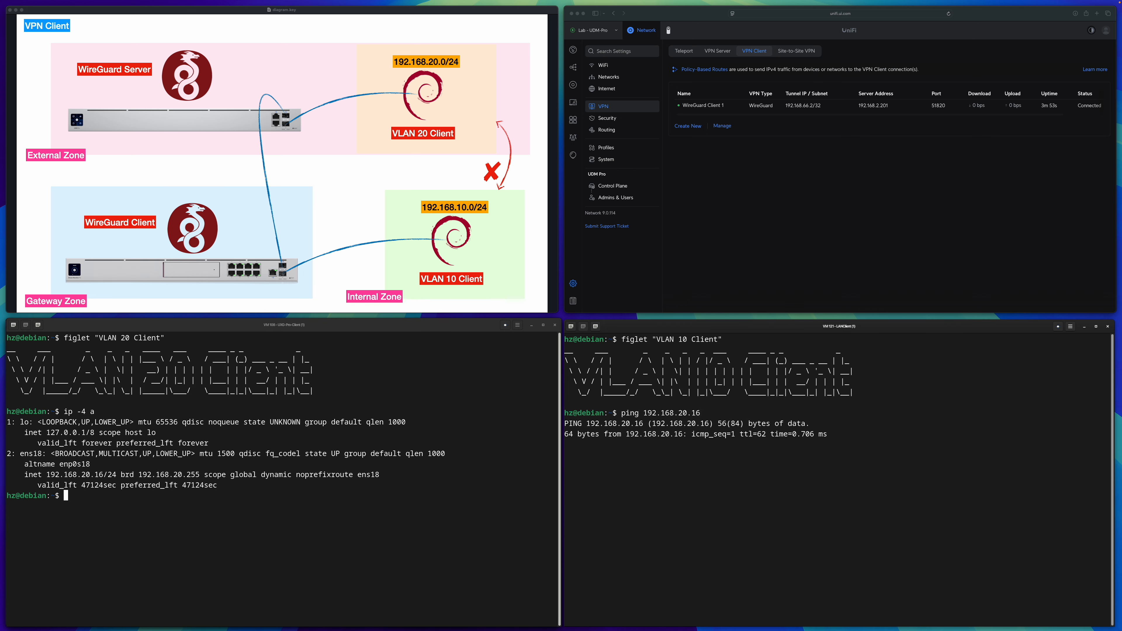
pyautogui.hotkey('ctrl', 'c')
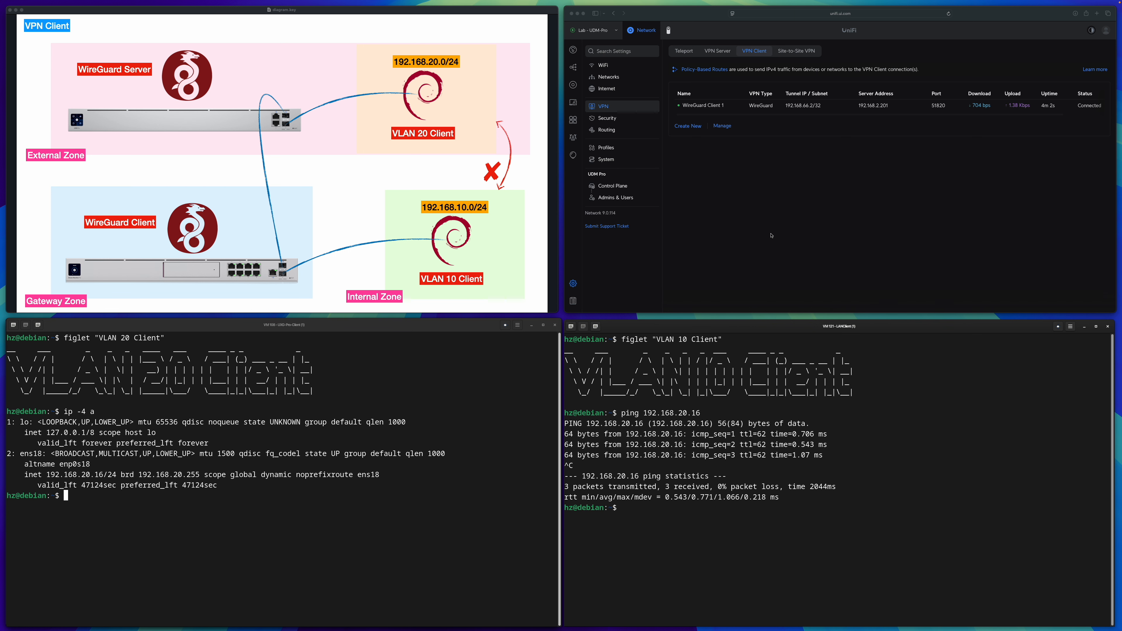
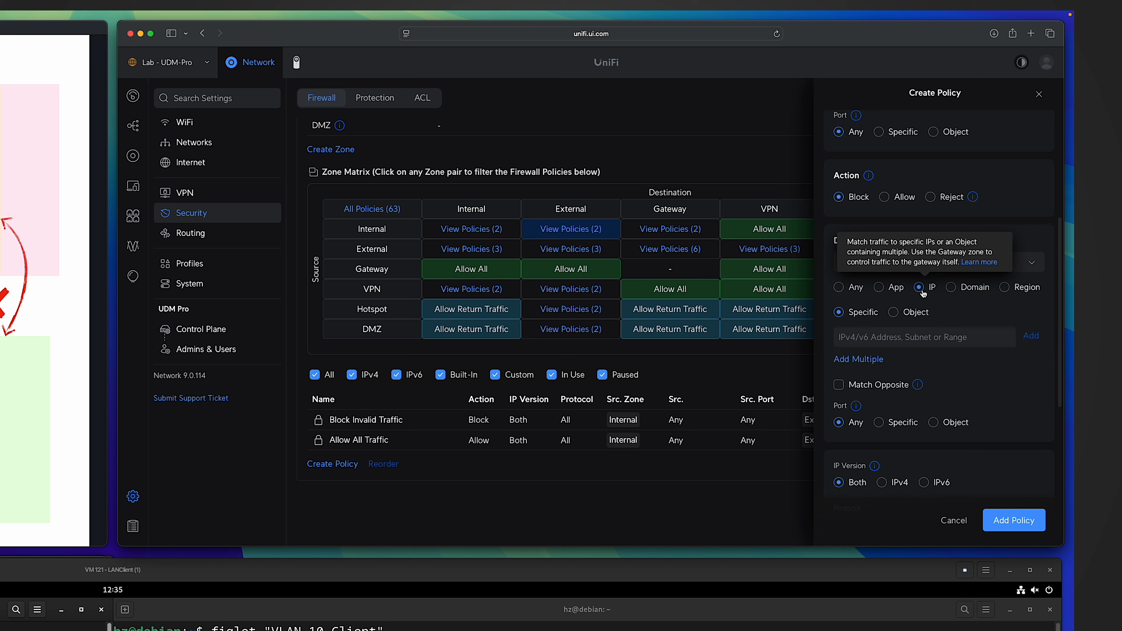
# Set the new policy's External destination to the specific subnet 192.168.20.0/24 and add the policy.
pyautogui.click(897, 339)
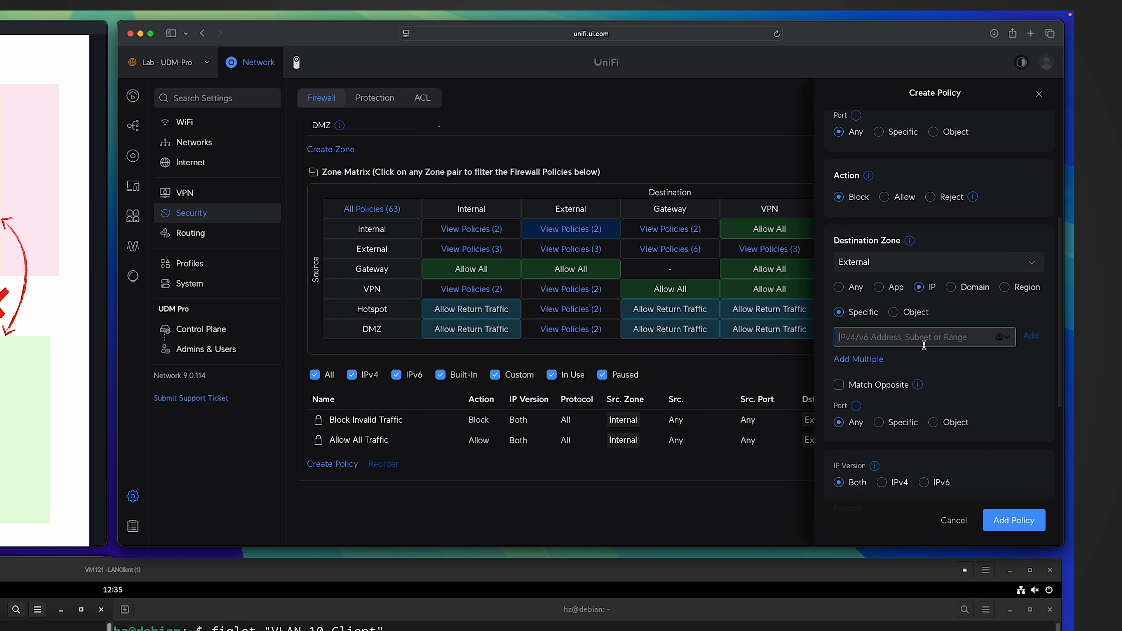
pyautogui.write('192.168.20.0/24')
pyautogui.click(1032, 337)
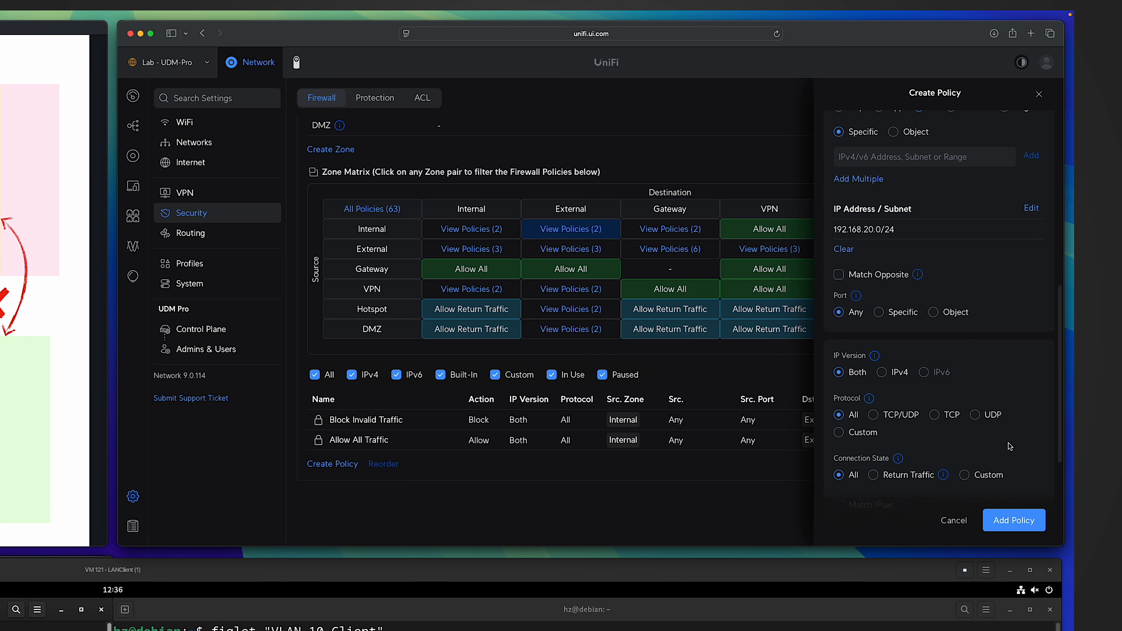
pyautogui.click(1003, 517)
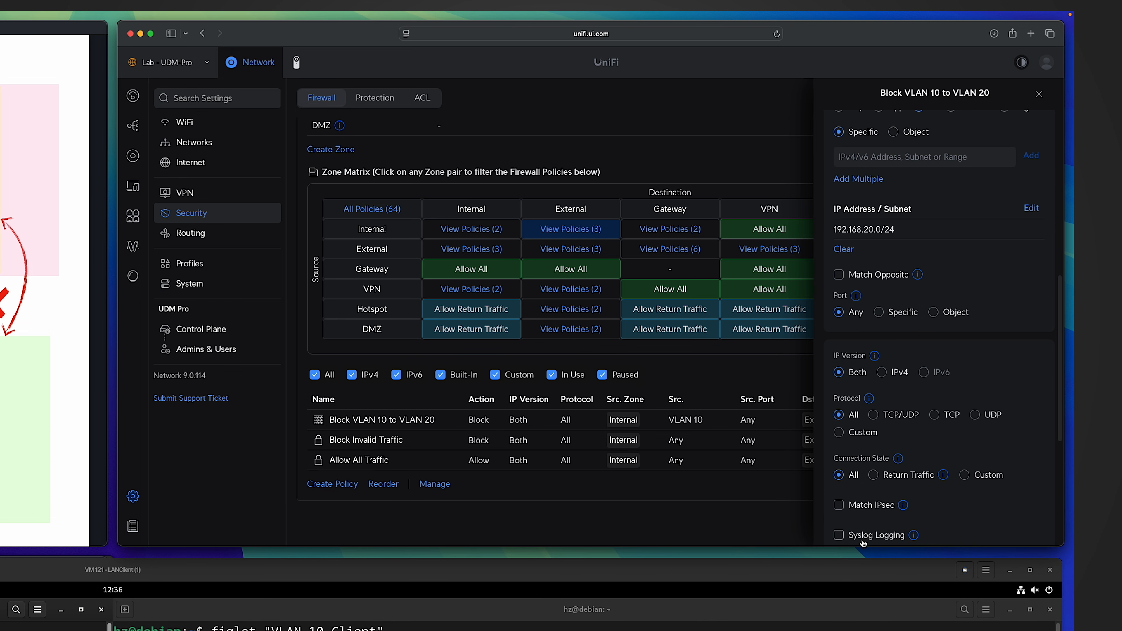
# Enable Syslog Logging for the Block VLAN 10 to VLAN 20 policy.
pyautogui.scroll(-3, 997, 289)
pyautogui.scroll(-3, 997, 289)
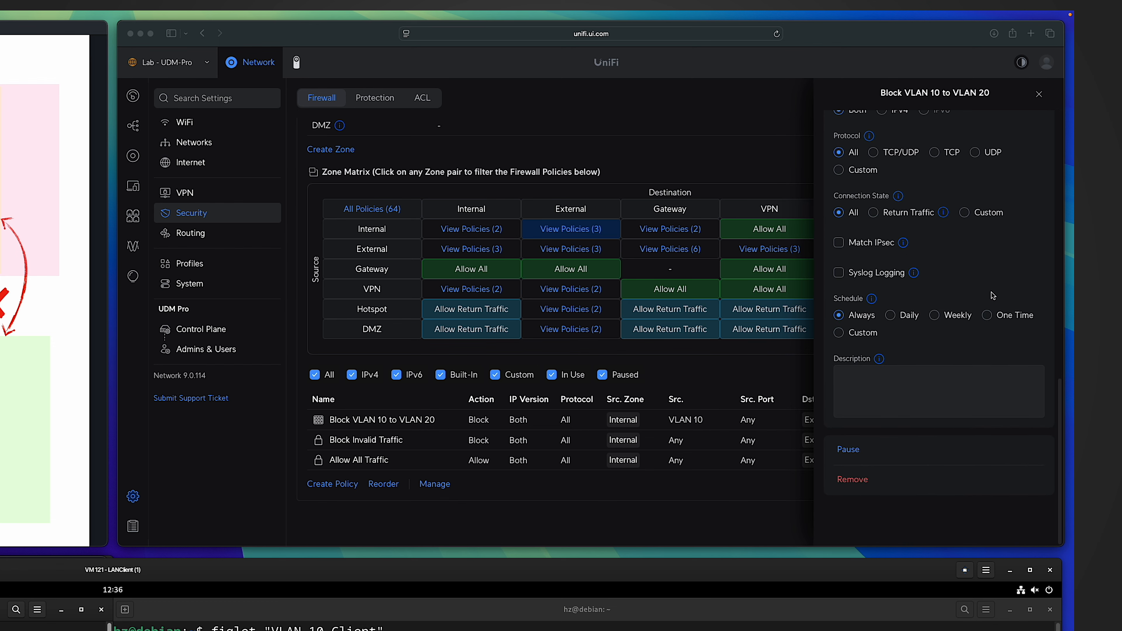
pyautogui.scroll(2, 974, 277)
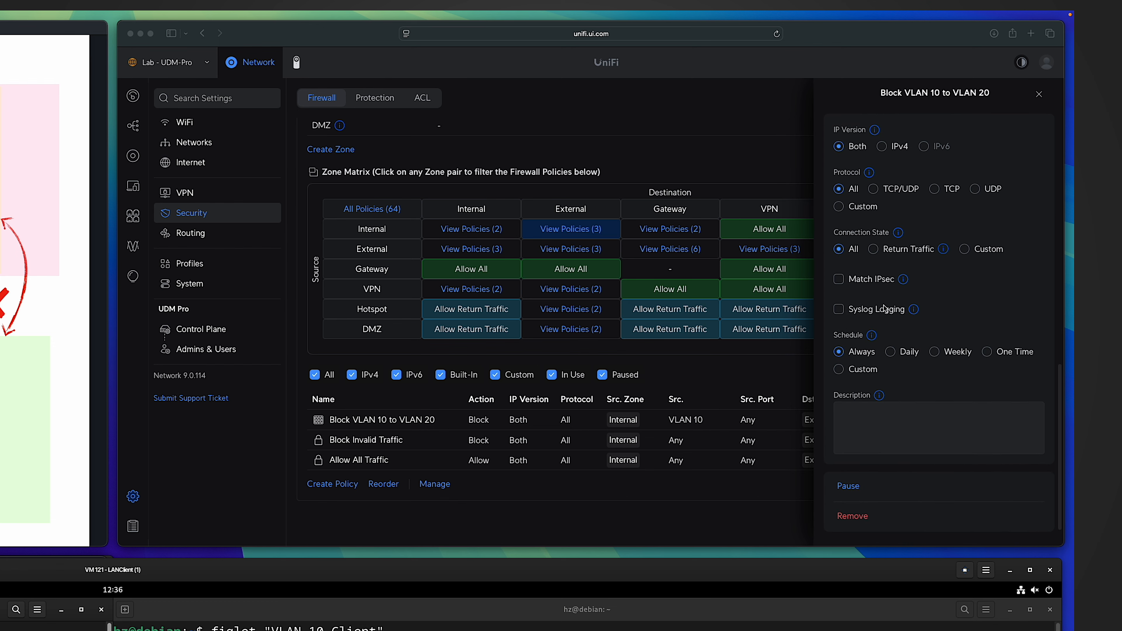
pyautogui.click(839, 312)
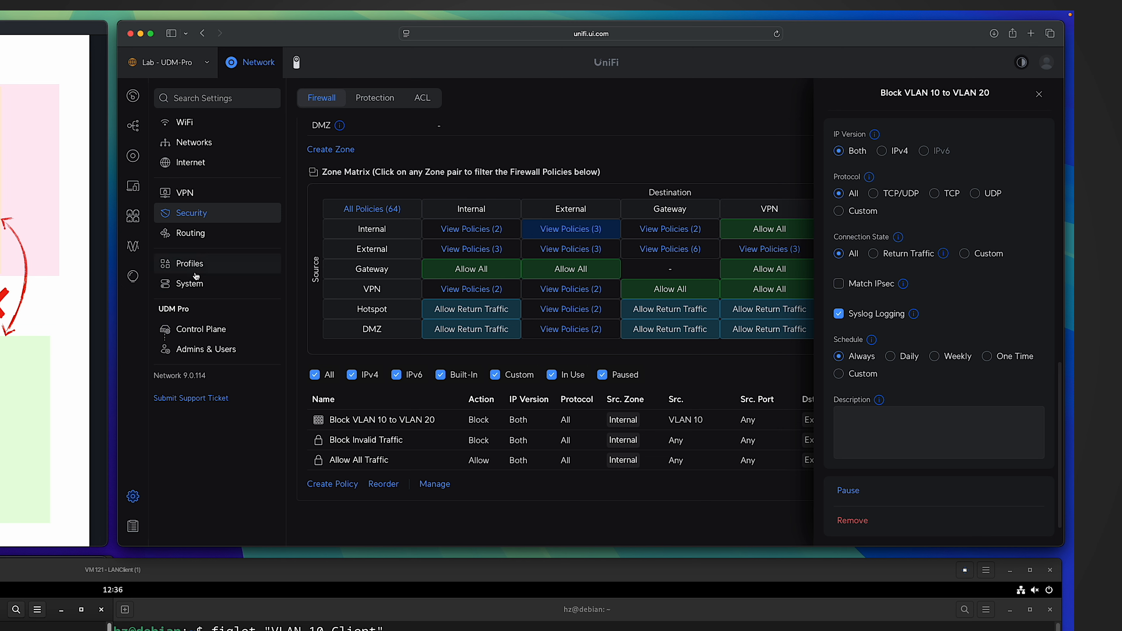
# Add Triggers to the SIEM server activity logging contents in the system integration settings and apply the change.
pyautogui.click(210, 286)
pyautogui.click(375, 98)
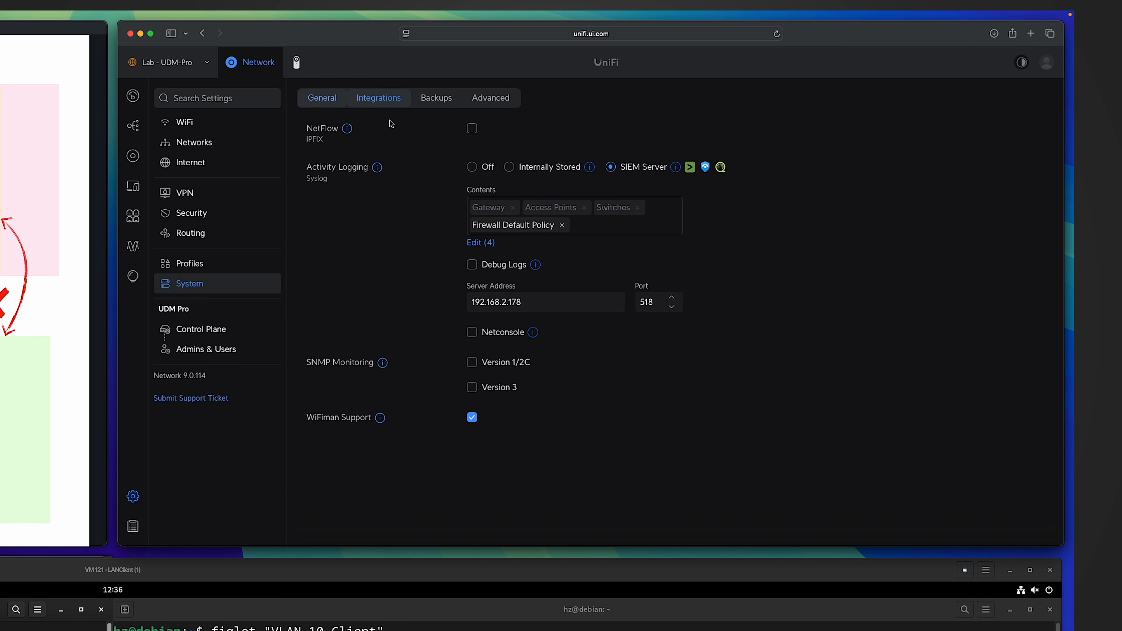
pyautogui.click(473, 243)
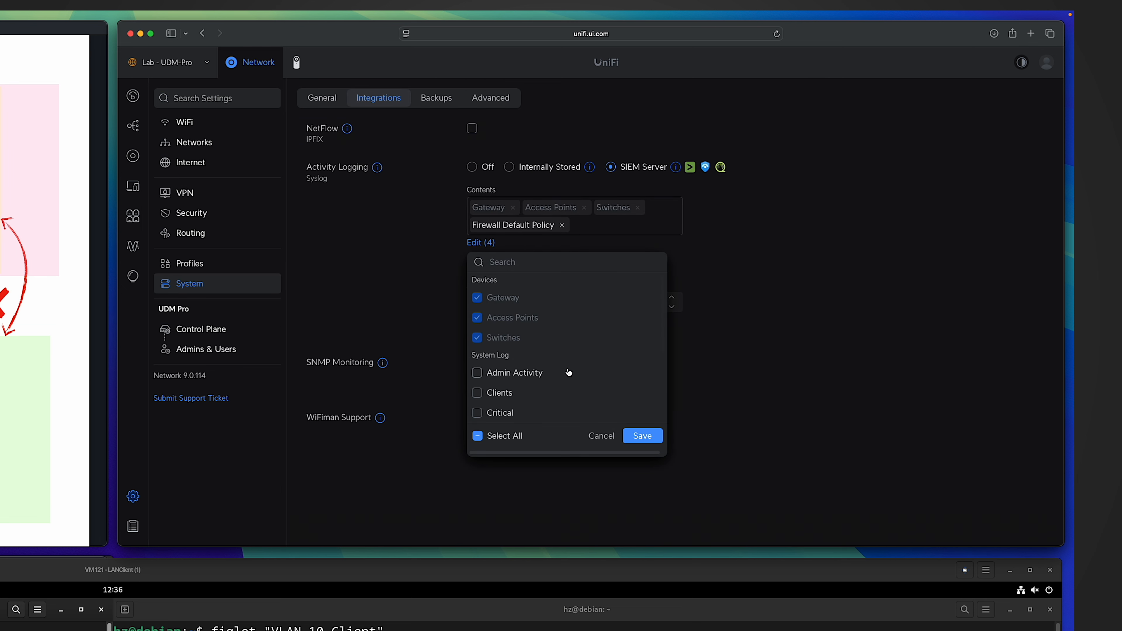
pyautogui.click(477, 348)
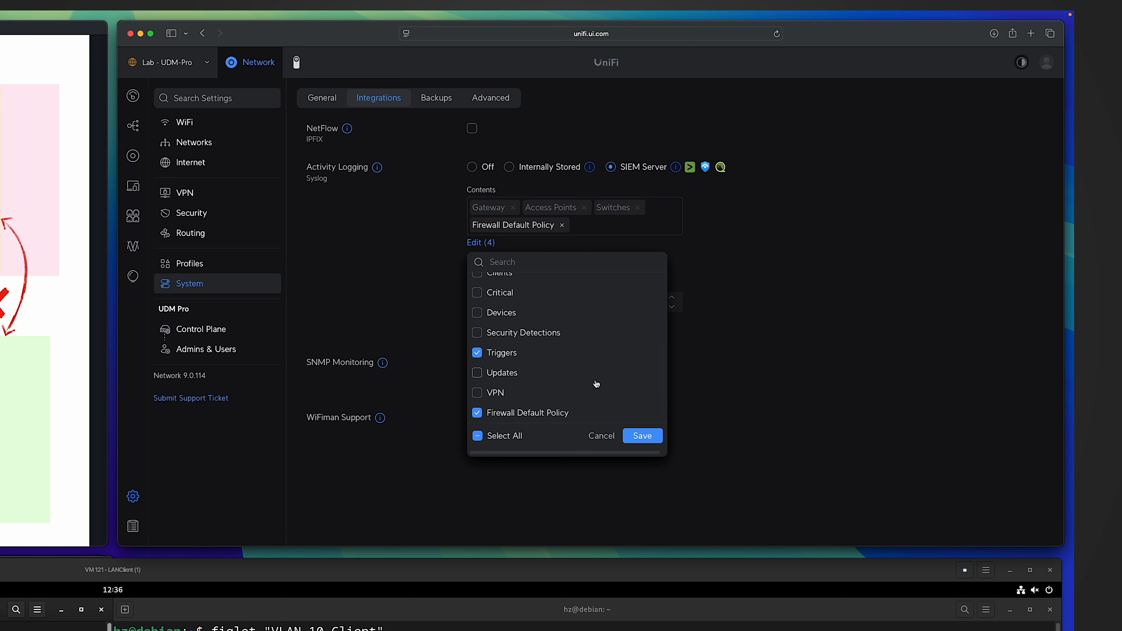
pyautogui.click(642, 437)
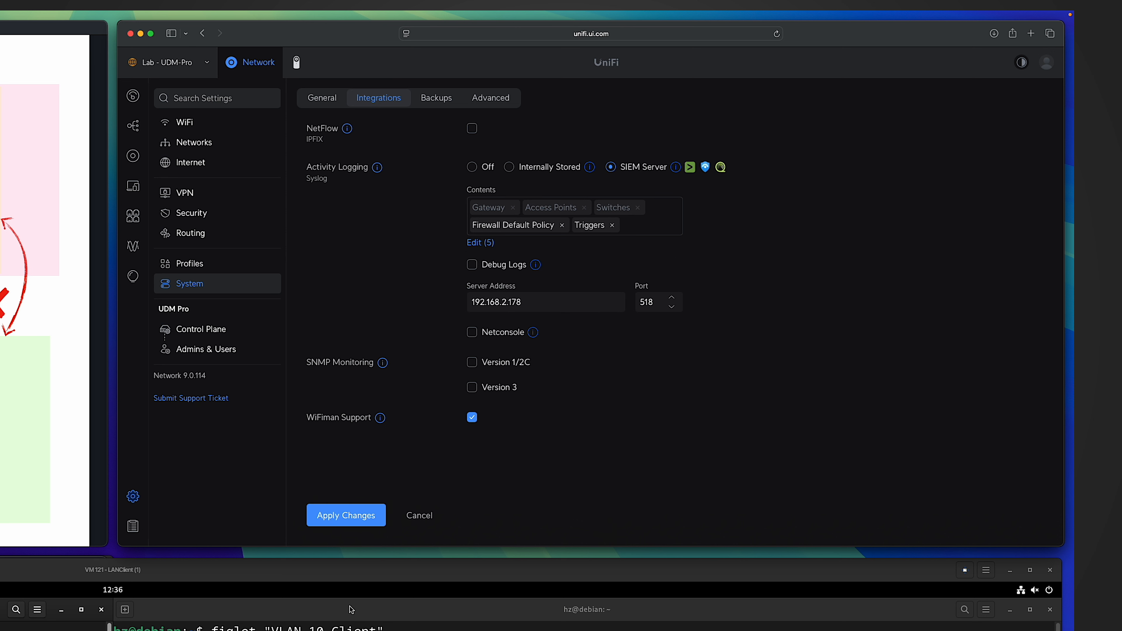
pyautogui.click(346, 516)
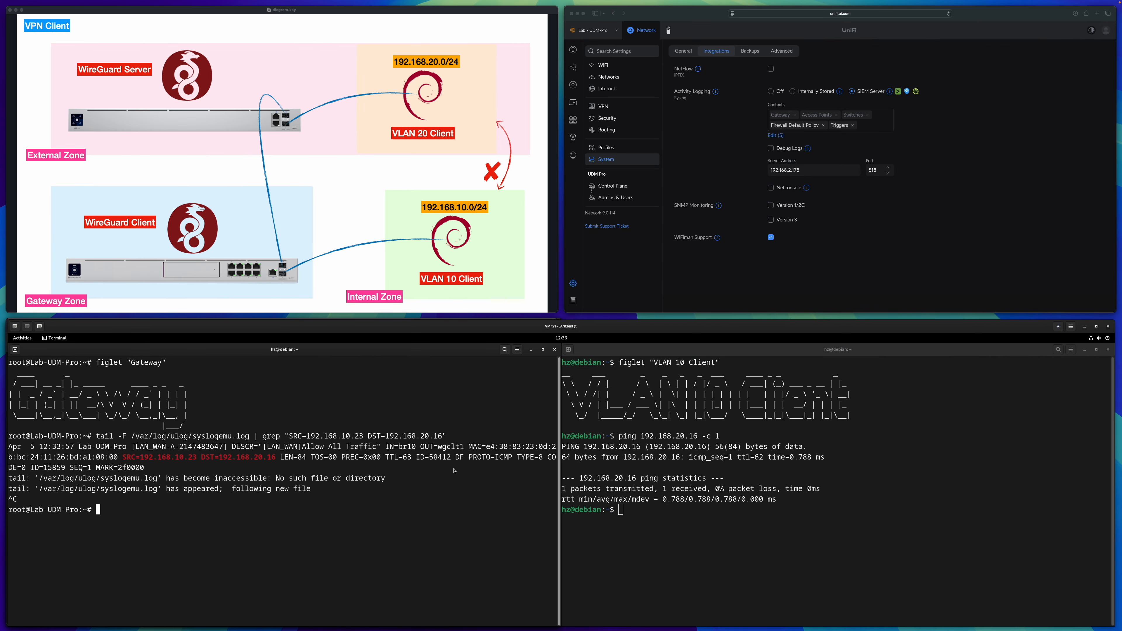
# Follow the gateway's syslogemu.log filtered by SRC=192.168.10.23 DST=192.168.20.16, and ping 192.168.20.16 once from the VLAN 10 client.
pyautogui.press('Up')
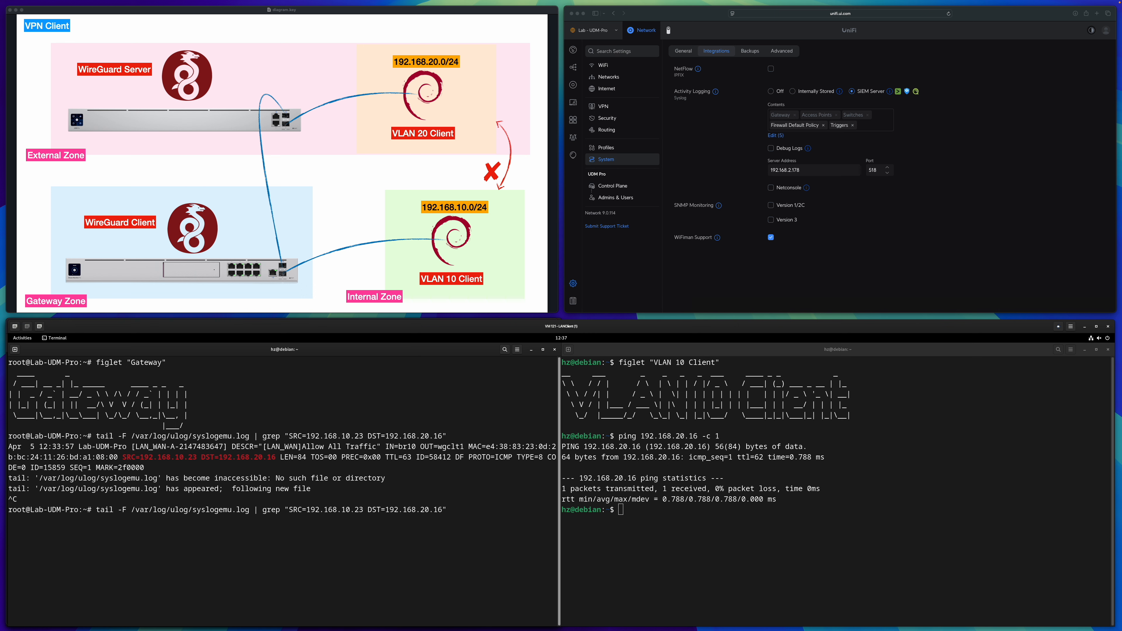
pyautogui.press('Return')
pyautogui.click(787, 489)
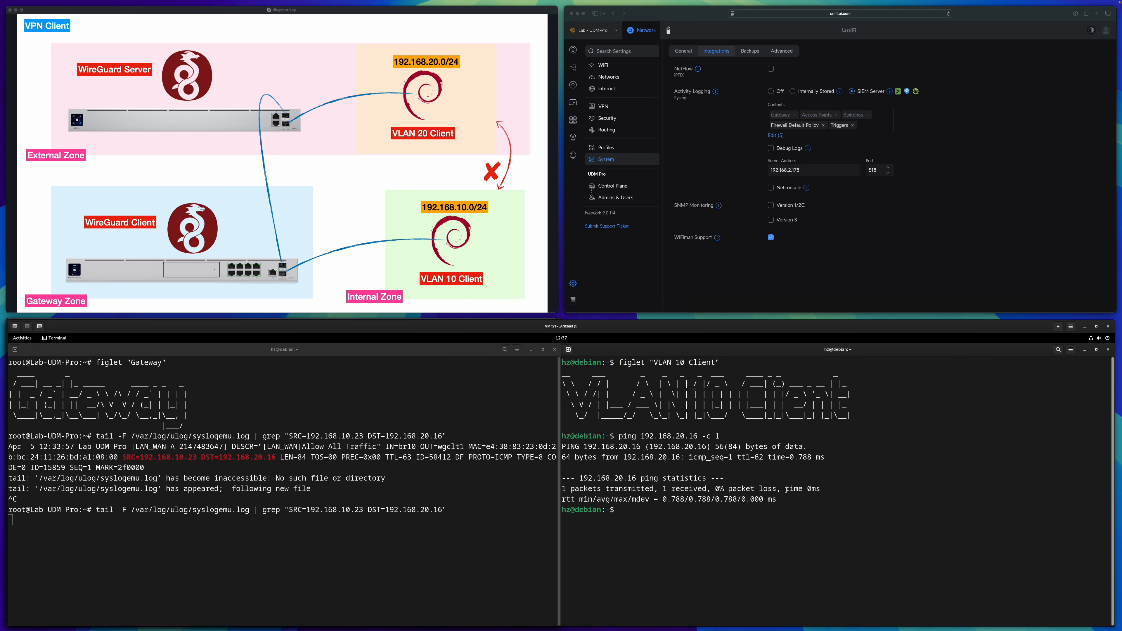
pyautogui.press('Up')
pyautogui.press('Return')
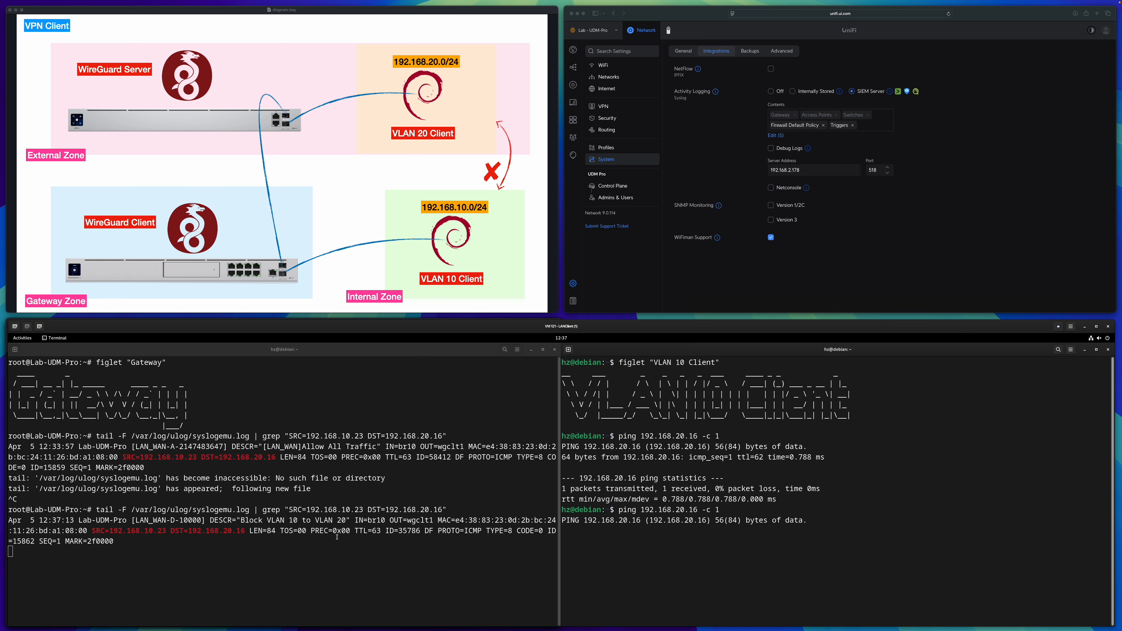
# Examine the newest entry in the gateway's log and highlight its policy description.
pyautogui.click(326, 545)
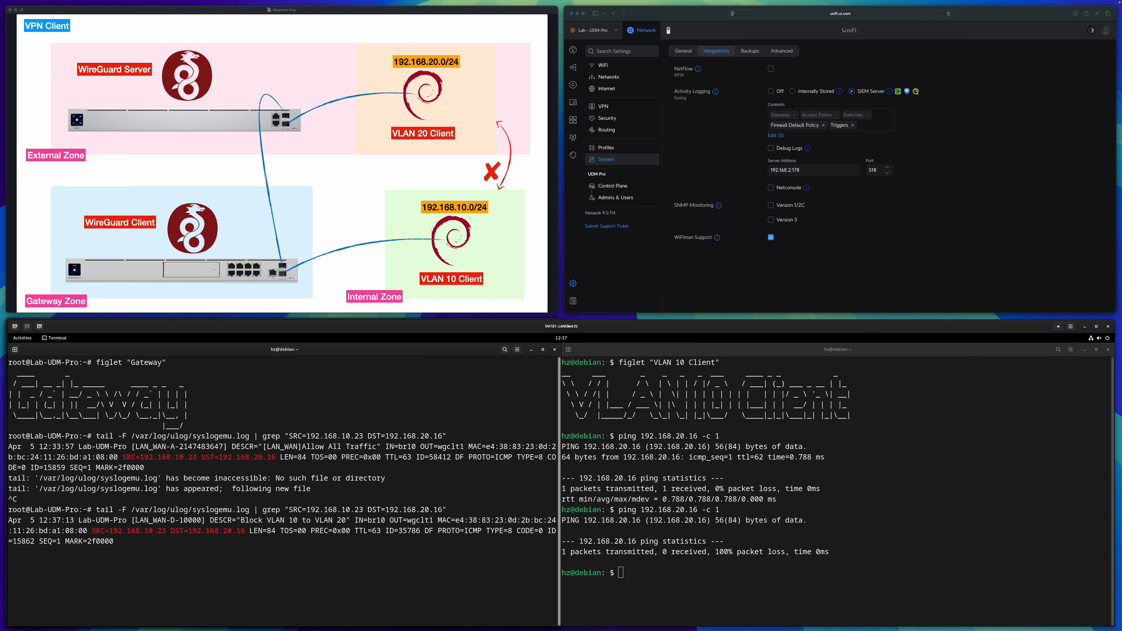
pyautogui.moveTo(137, 519); pyautogui.dragTo(151, 520)
pyautogui.click(196, 521)
pyautogui.moveTo(240, 520); pyautogui.dragTo(347, 520)
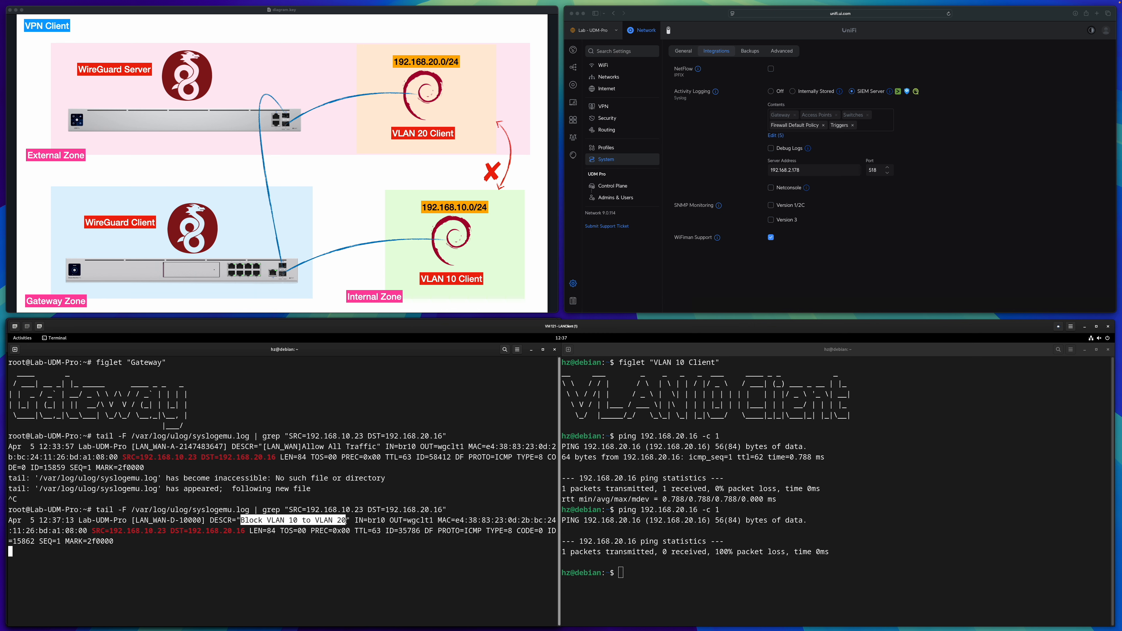
pyautogui.write('d')
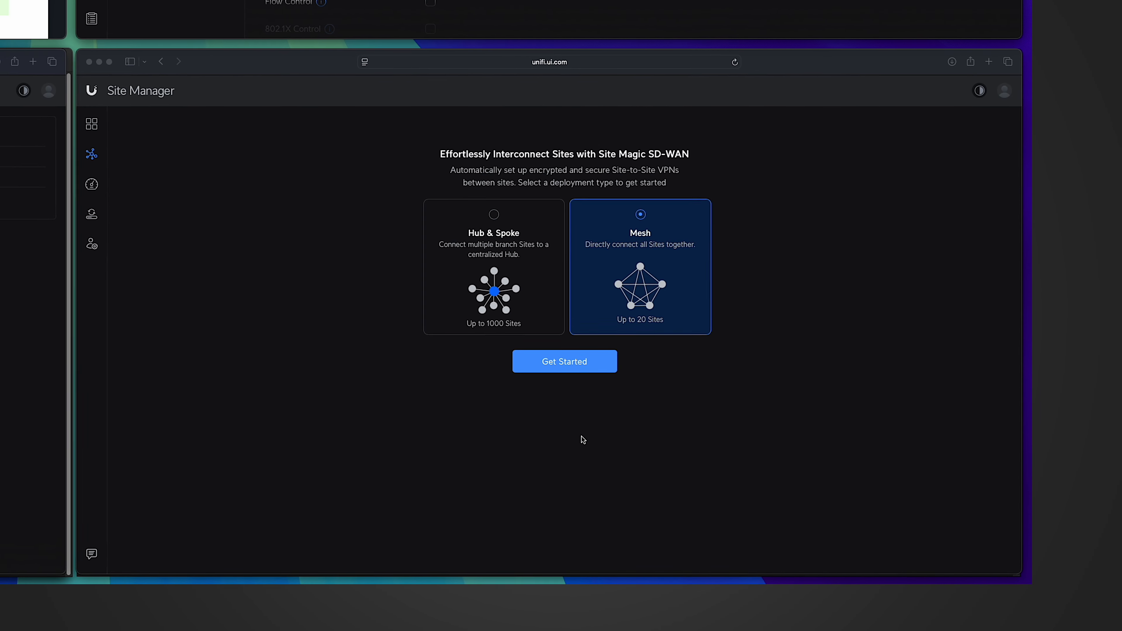
# Create a Site Magic mesh named Mesh 1 with the sites Lab - UDM-Pro, Lab - UXG-Pro and UDM-Pro.
pyautogui.click(564, 361)
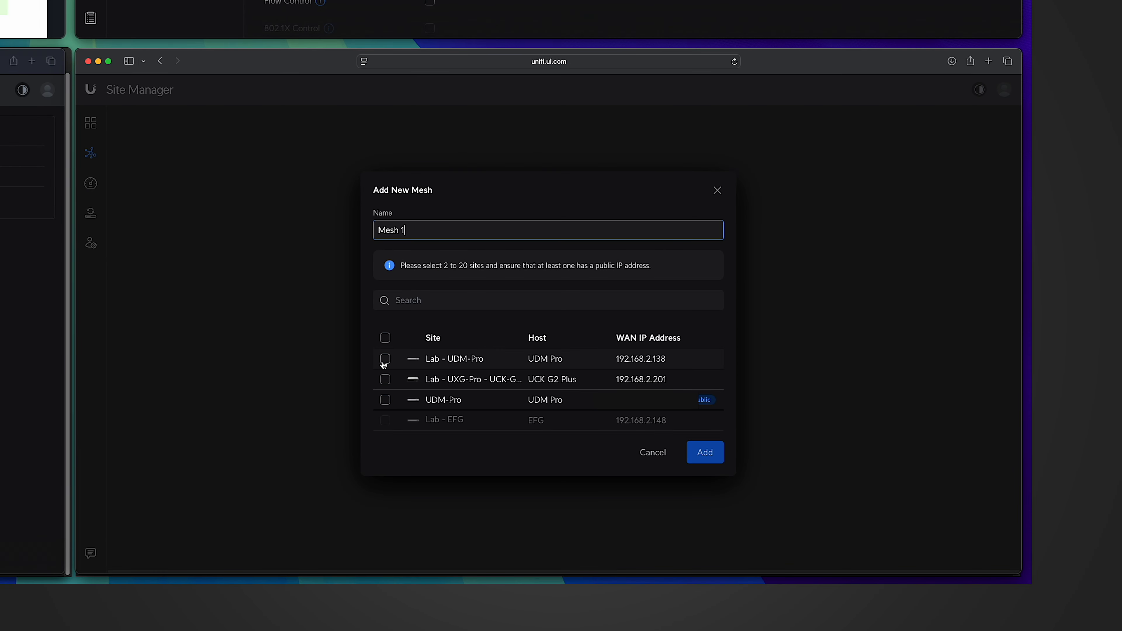
pyautogui.click(385, 360)
pyautogui.click(385, 380)
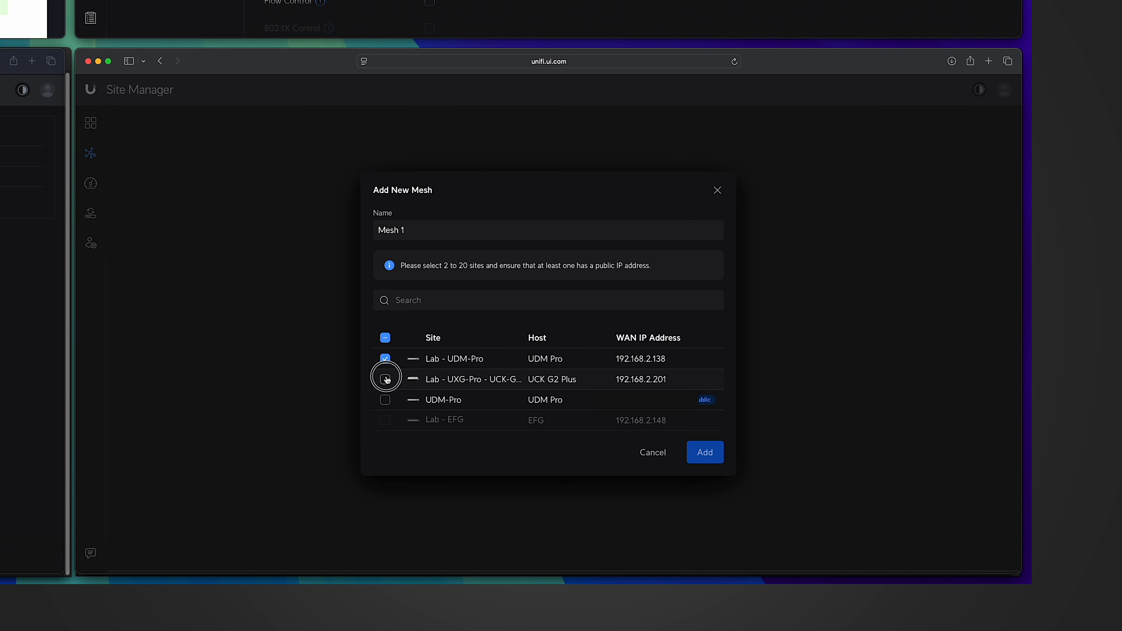
pyautogui.click(392, 404)
pyautogui.click(705, 454)
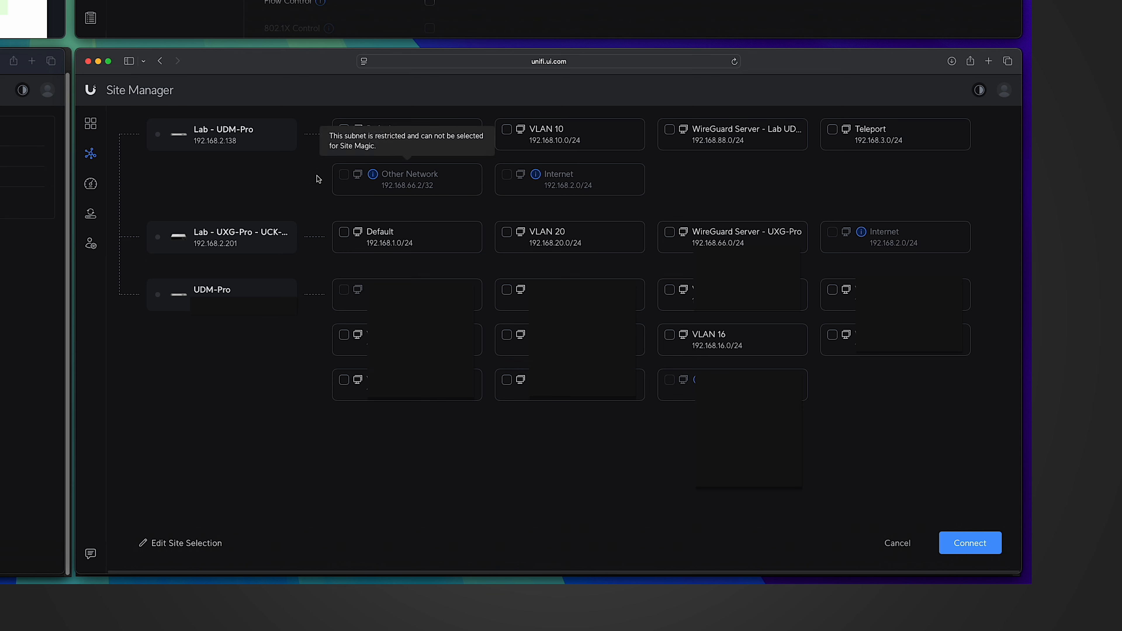
# Include VLAN 10, VLAN 20 and VLAN 16 from the respective sites in the mesh and connect them.
pyautogui.click(506, 130)
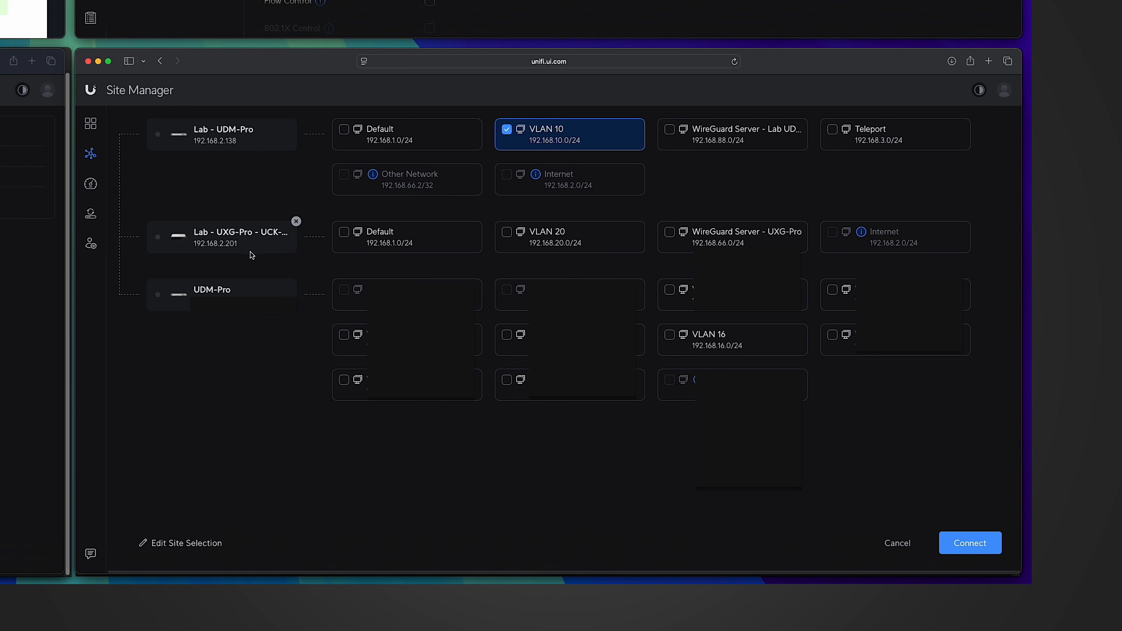
pyautogui.click(493, 240)
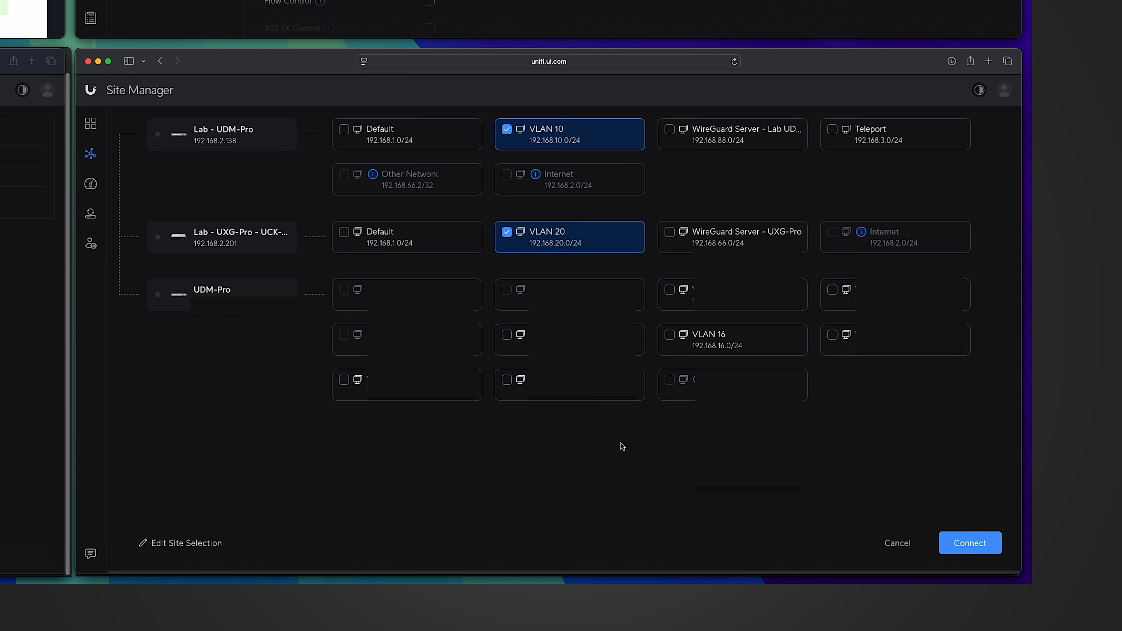
pyautogui.moveTo(702, 370)
pyautogui.click(670, 336)
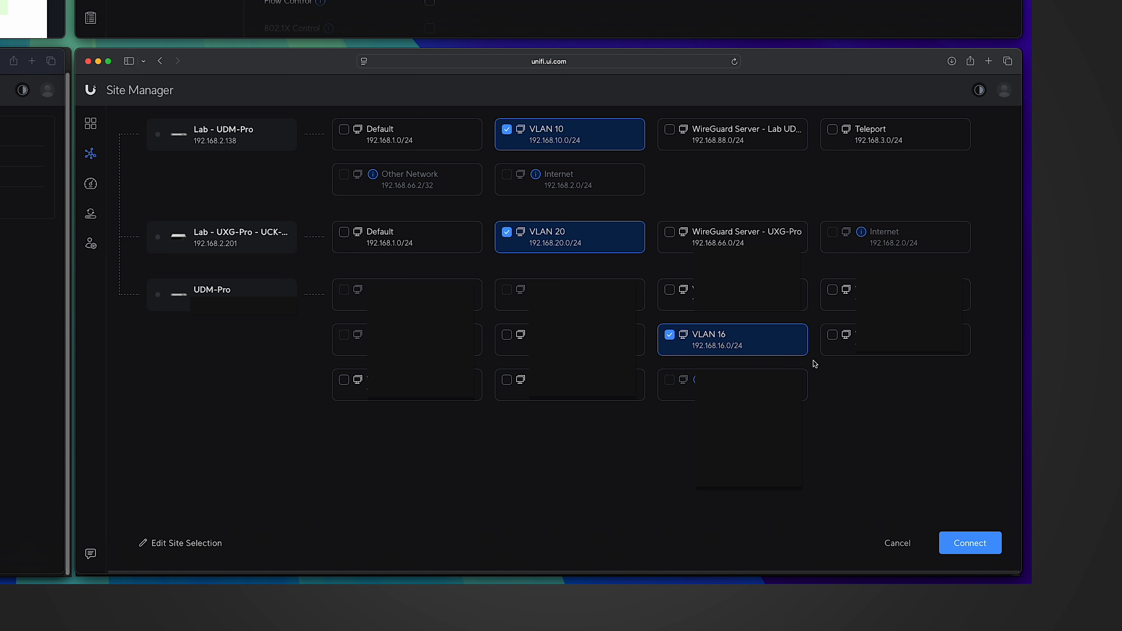
pyautogui.click(972, 544)
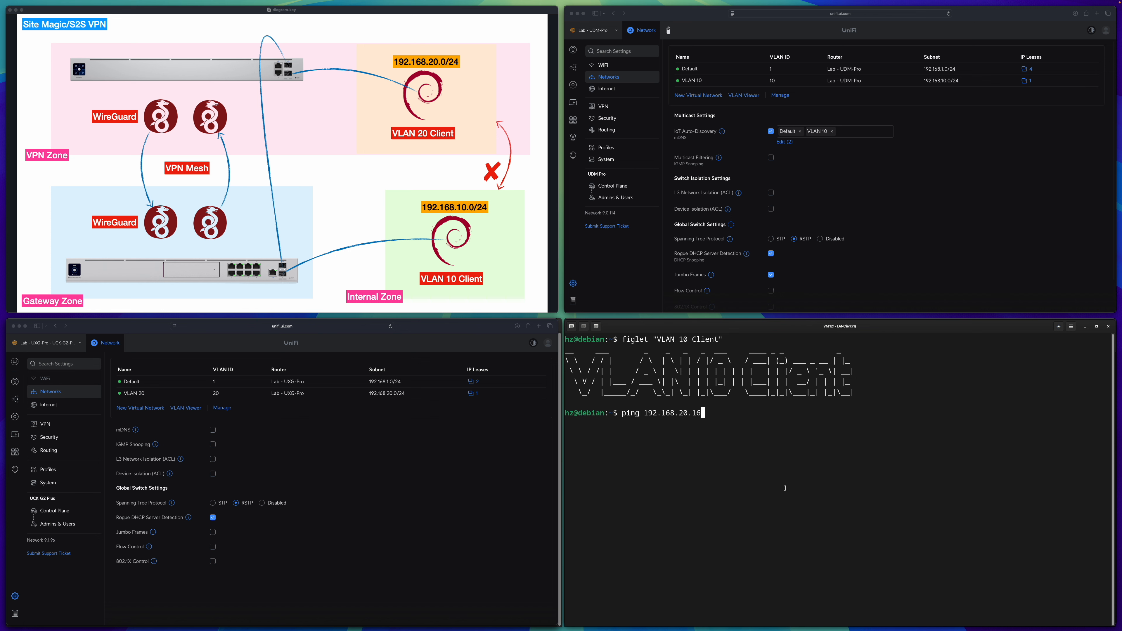
# Ping 192.168.20.16 from the VLAN 10 client to test the site-to-site mesh, and stop after several replies.
pyautogui.press('Return')
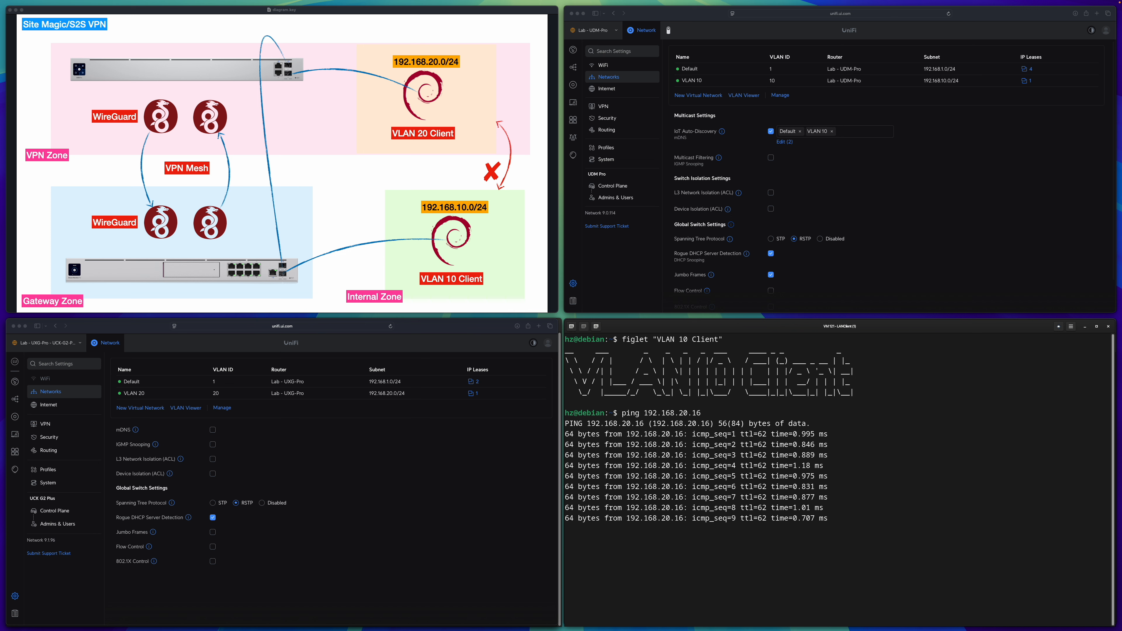
pyautogui.hotkey('ctrl', 'c')
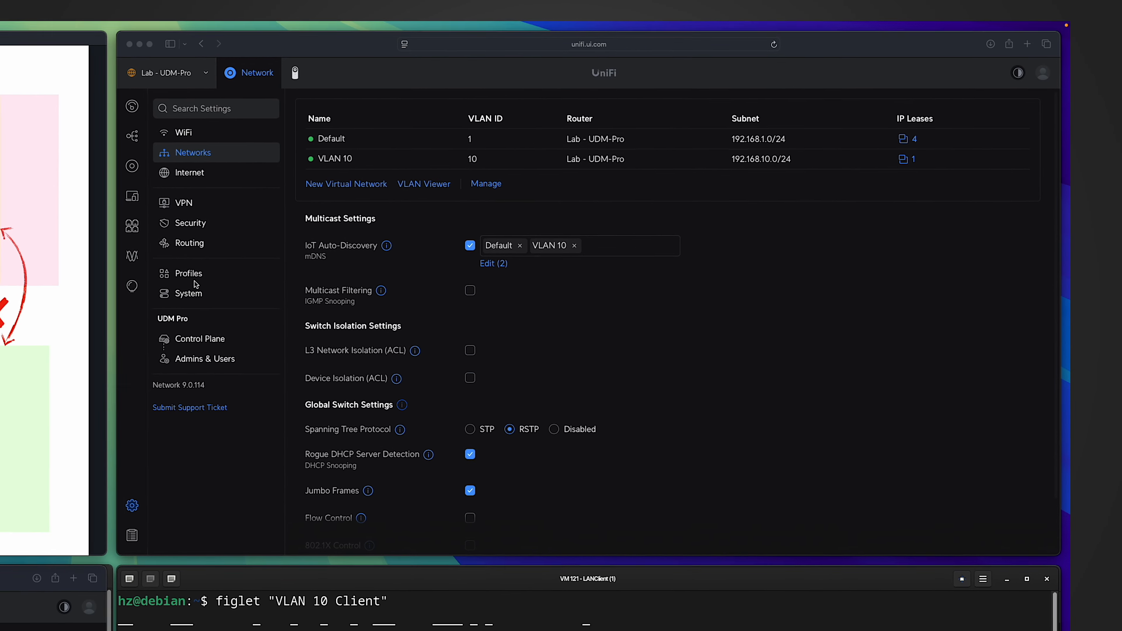
# Start a firewall policy on Lab - UDM-Pro from the Internal to the VPN zone, named "Block VLAN 10 to VLAN 20 (Site Magic)".
pyautogui.click(193, 226)
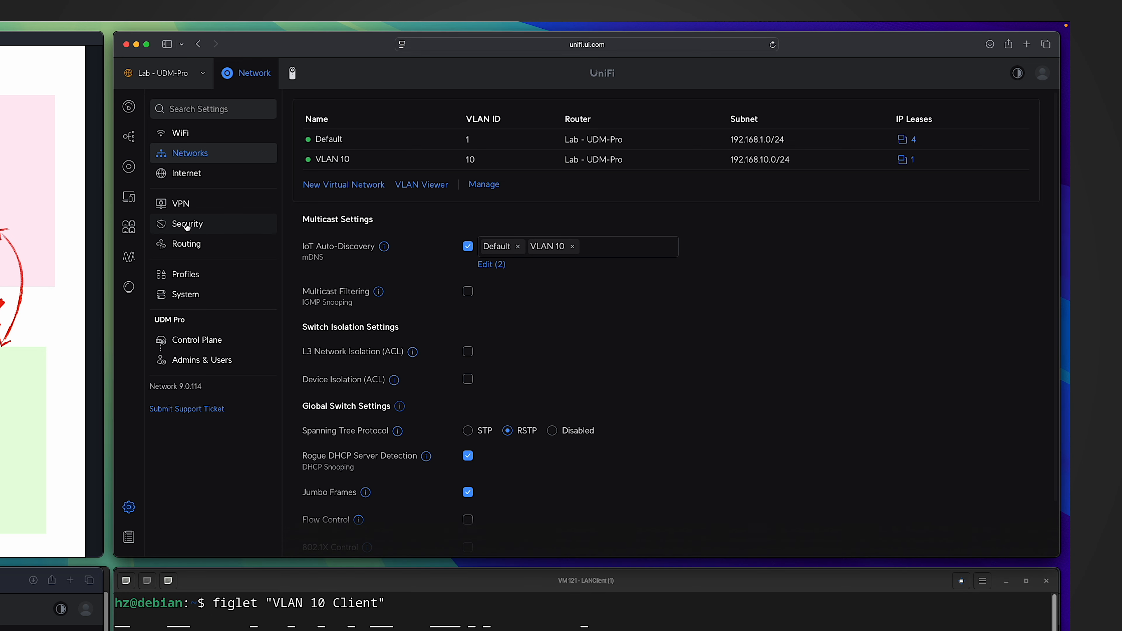
pyautogui.scroll(-5, 601, 354)
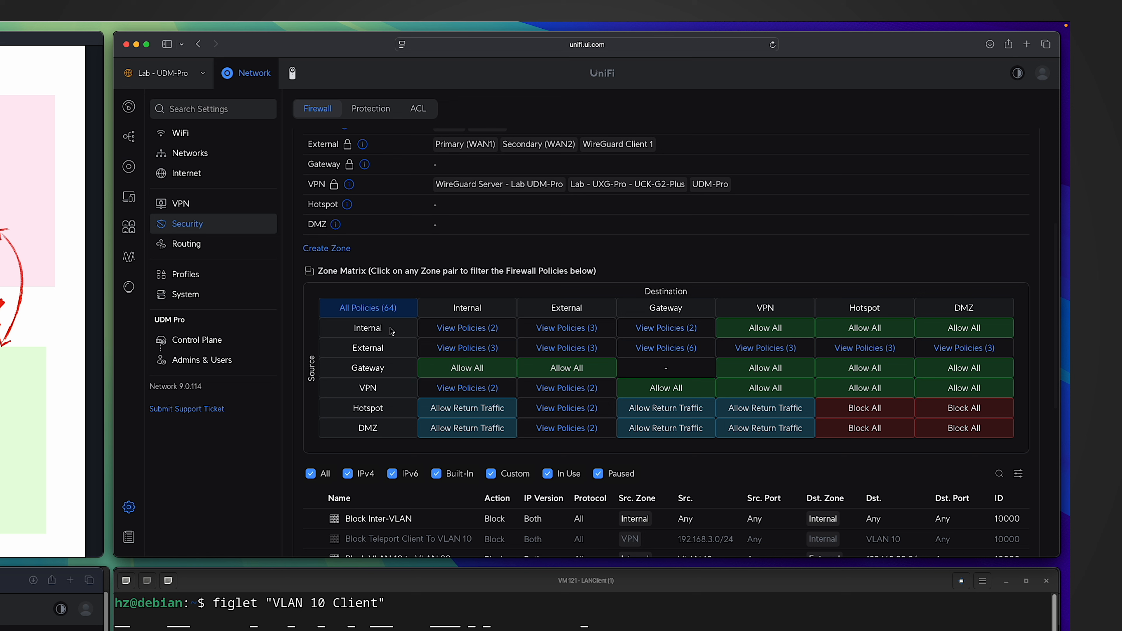
pyautogui.click(758, 332)
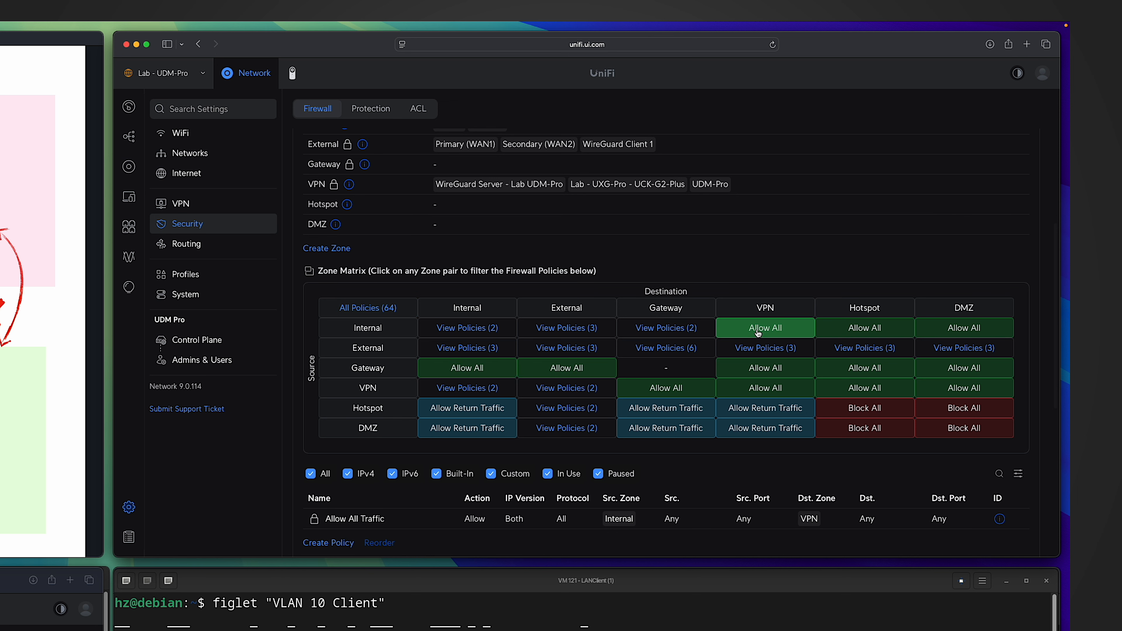
pyautogui.click(329, 543)
pyautogui.click(867, 155)
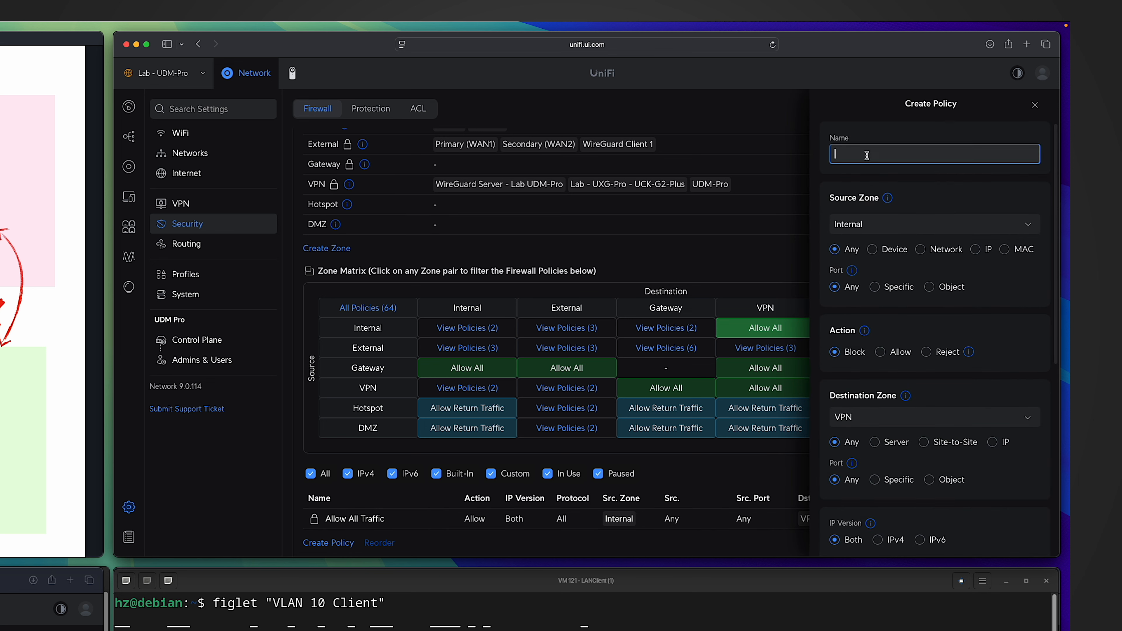
pyautogui.write('Block VLAN ')
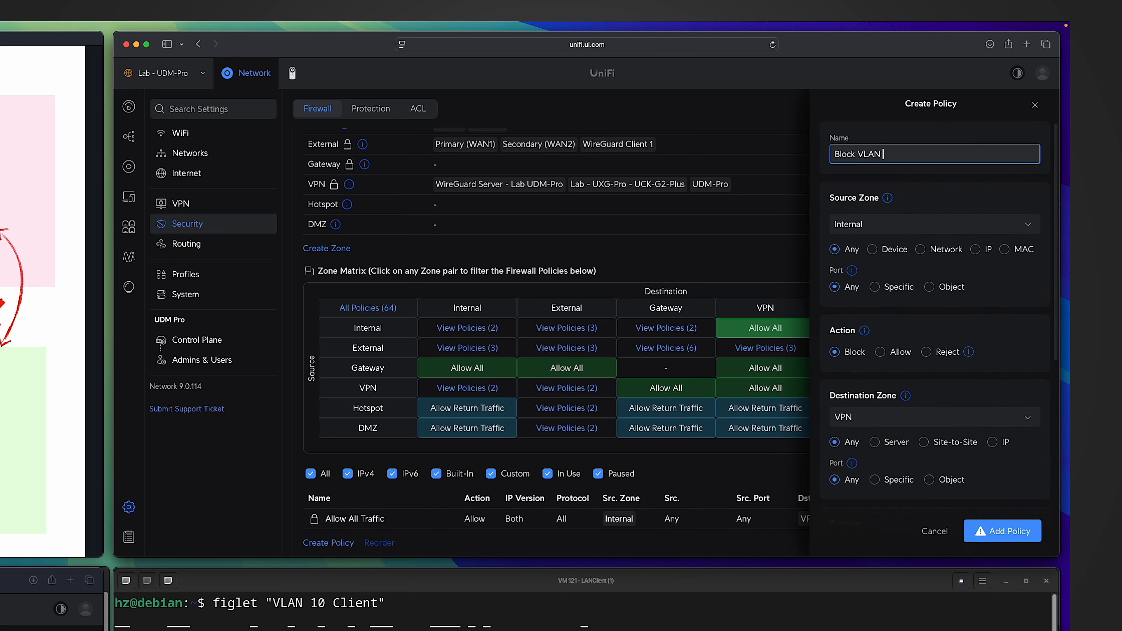
pyautogui.write('10 to VLAN 20 (Site Magic)')
# Restrict the policy's Internal source to the VLAN 10 network.
pyautogui.click(921, 250)
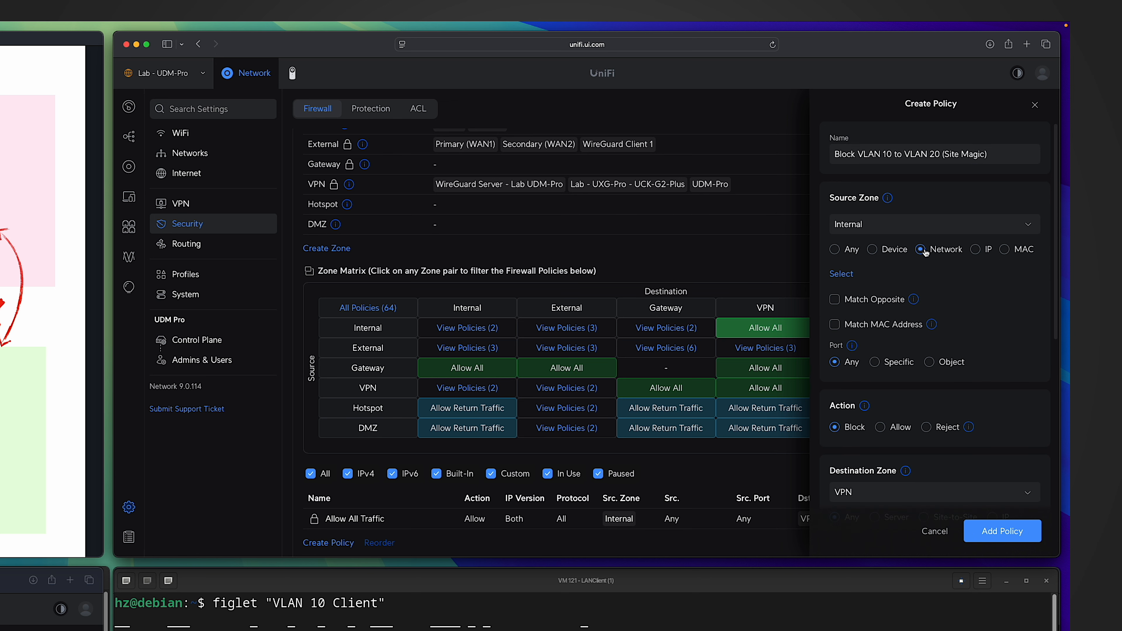
pyautogui.click(843, 274)
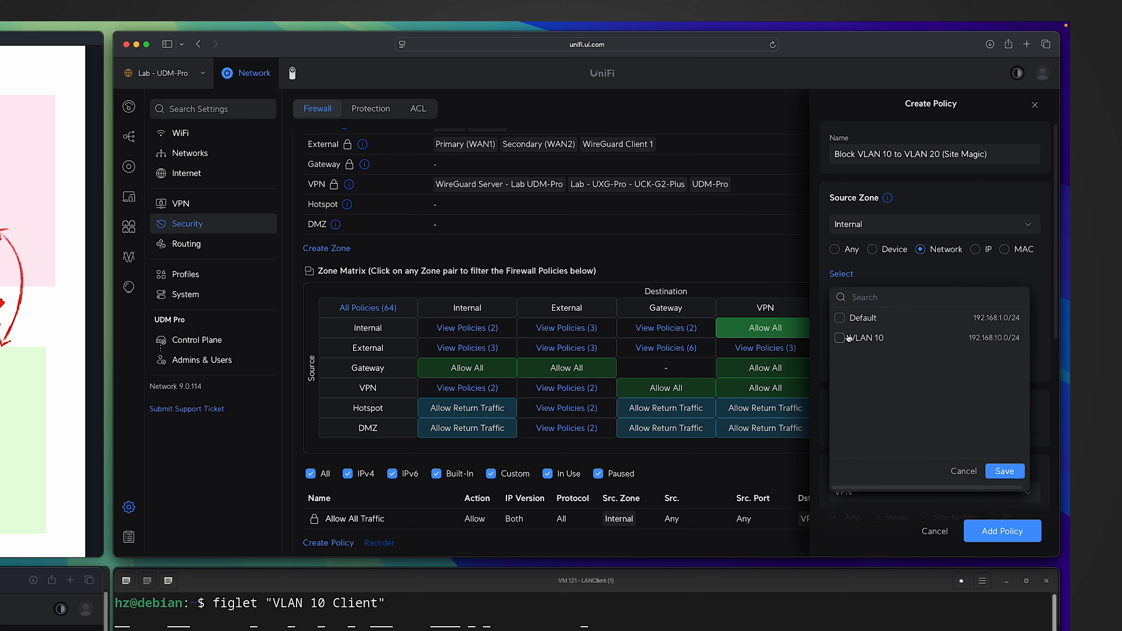
pyautogui.click(839, 338)
pyautogui.click(1004, 471)
pyautogui.scroll(-3, 961, 400)
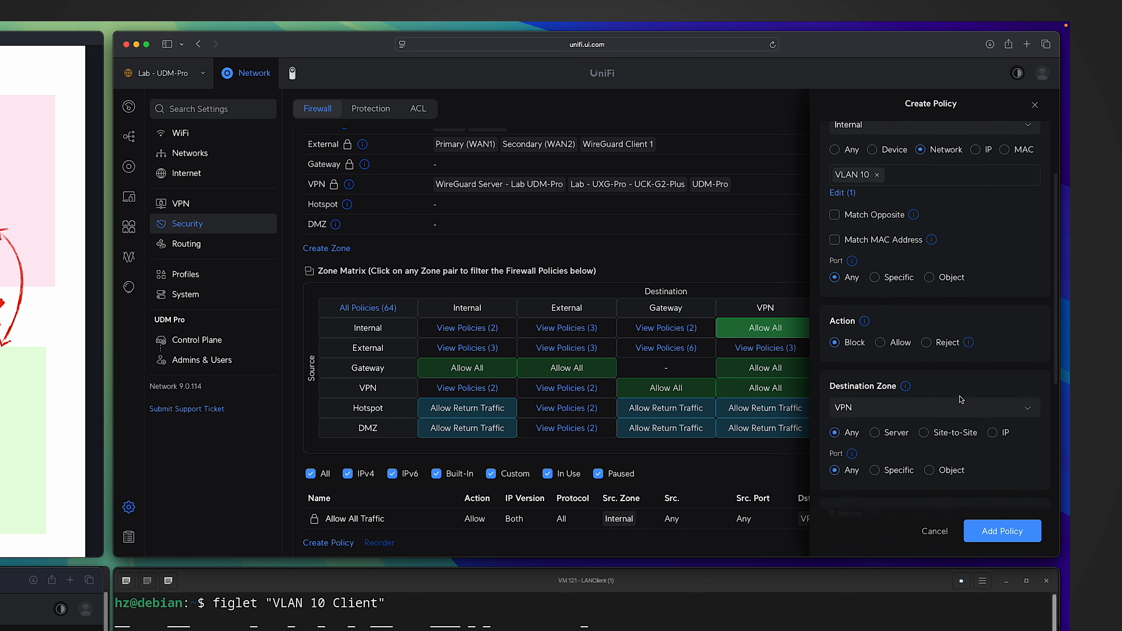
pyautogui.scroll(-1, 961, 399)
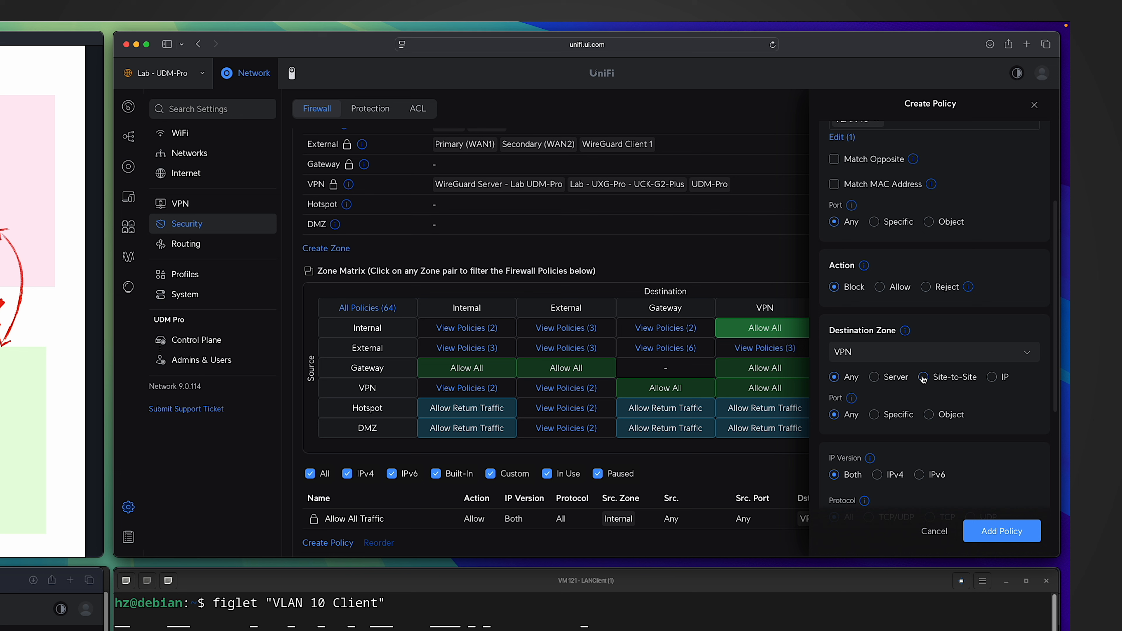
# Limit the policy's VPN destination to the site-to-site connection Lab - UXG-Pro - UCK-G2-Plus, keep the Block action, and add the policy.
pyautogui.click(923, 377)
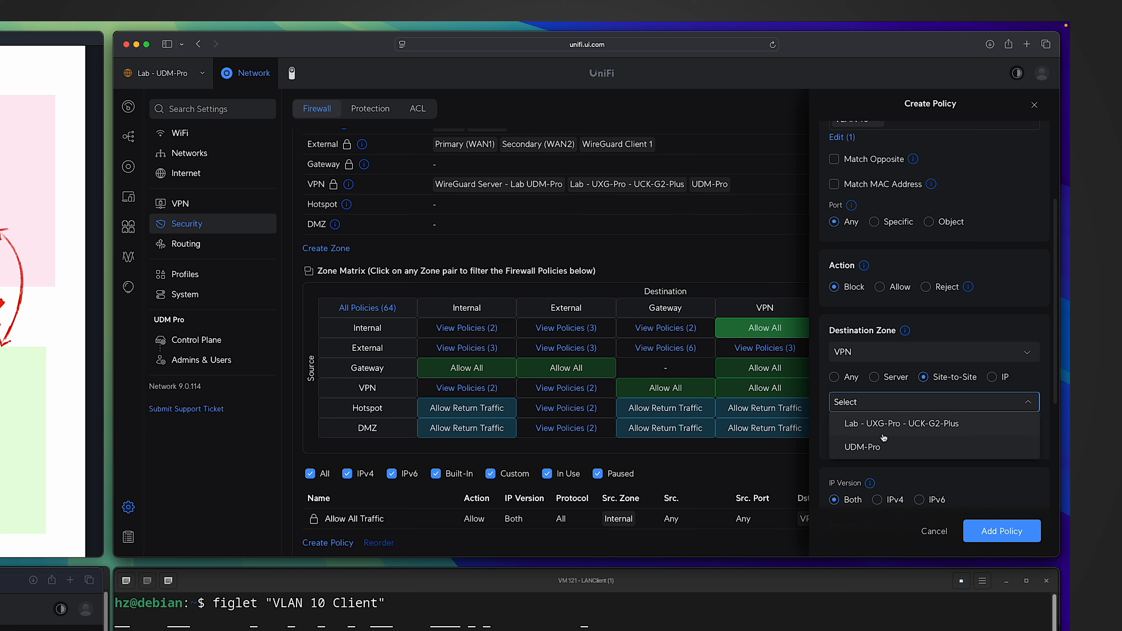
pyautogui.click(887, 427)
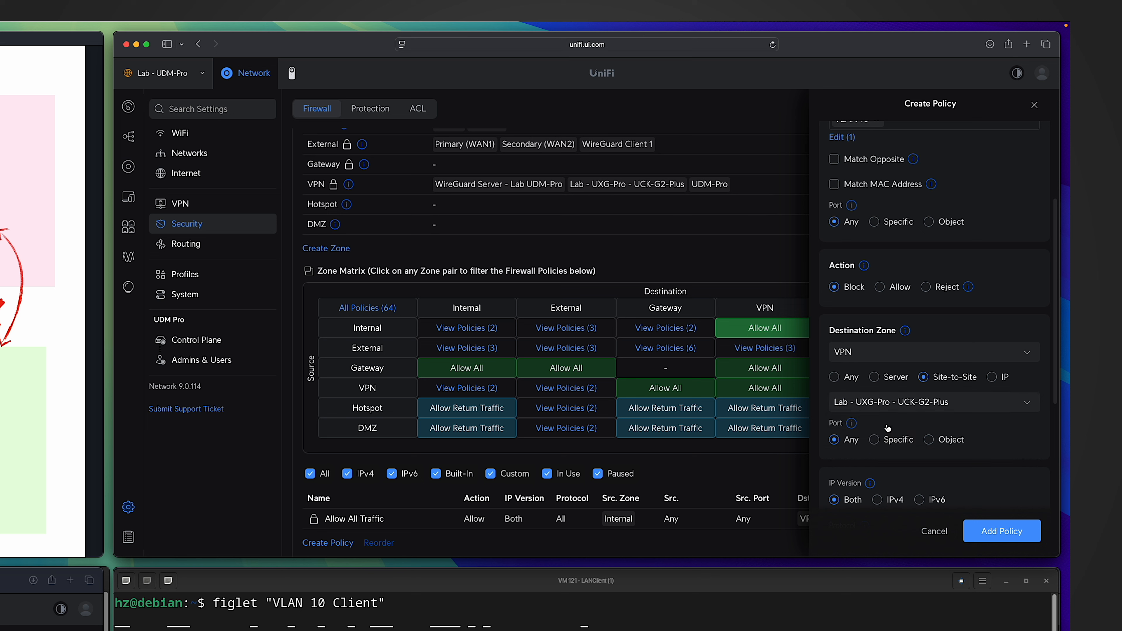
pyautogui.scroll(-3, 921, 431)
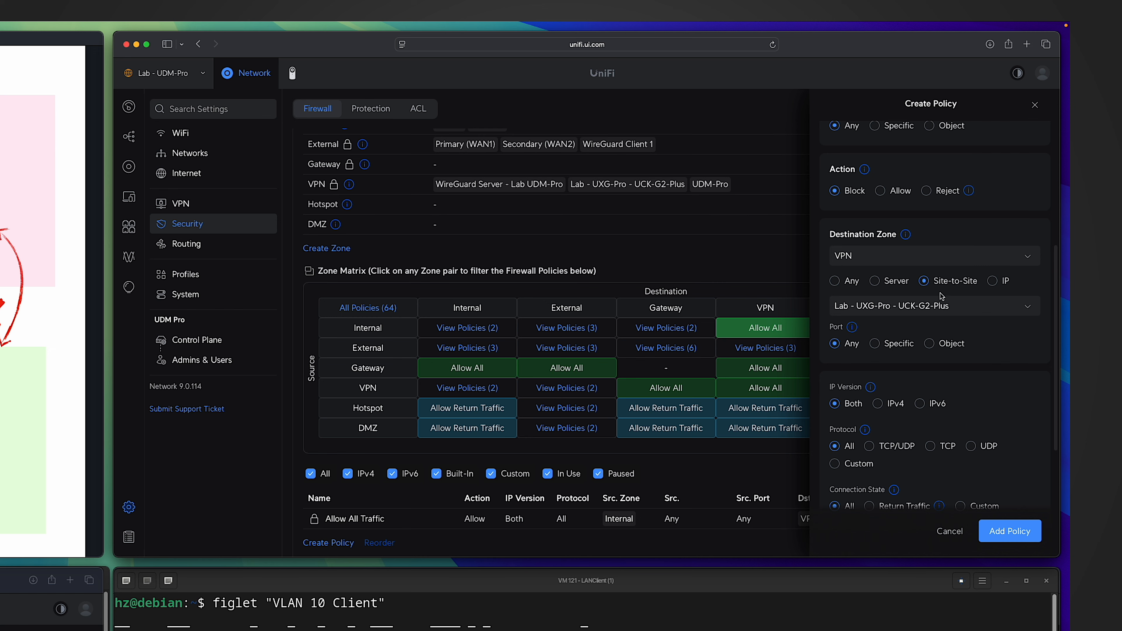
pyautogui.scroll(-3, 941, 389)
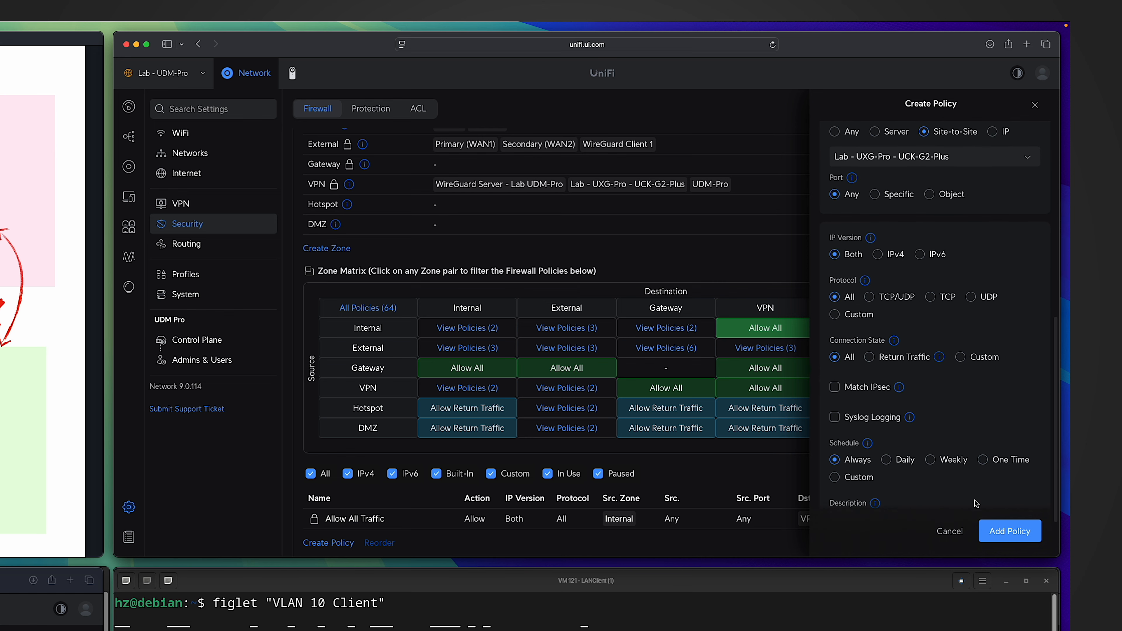
pyautogui.click(1005, 537)
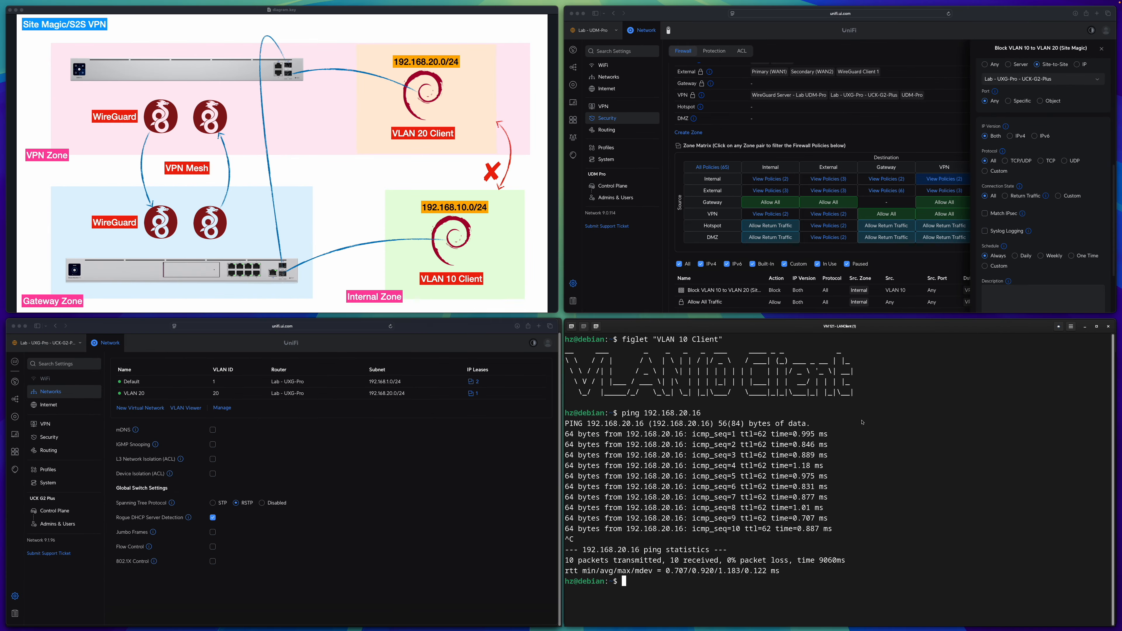
# Start pinging 192.168.20.16 again from the VLAN 10 client to test the new block policy.
pyautogui.press('Up')
pyautogui.press('Return')
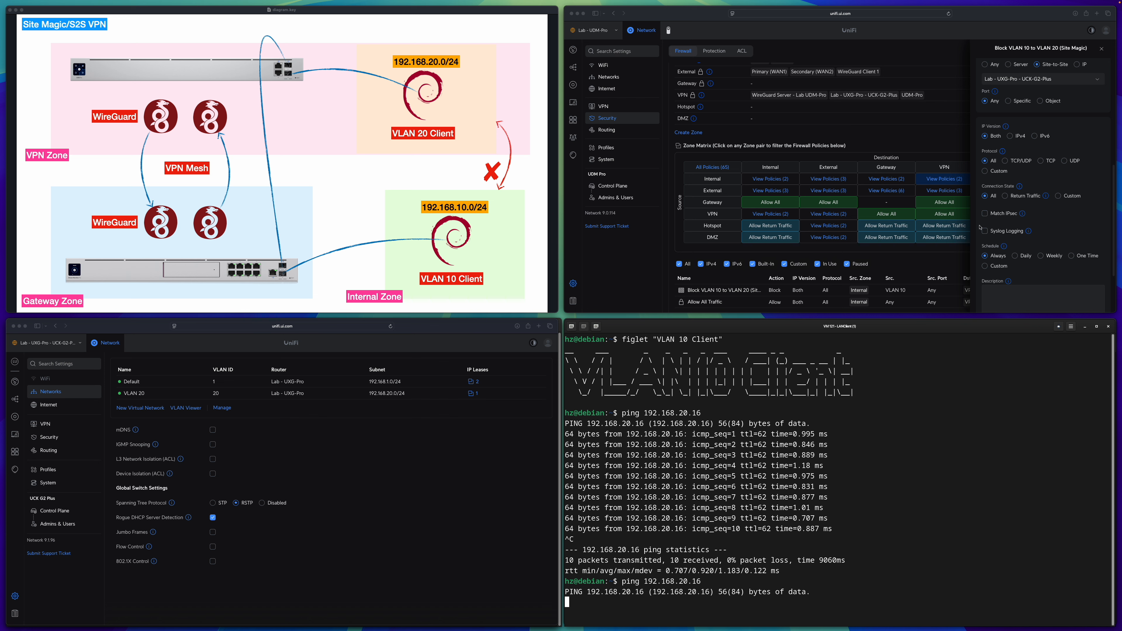
# Pause the "Block VLAN 10 to VLAN 20 (Site Magic)" firewall policy while the ping keeps running, and finish managing the policy list.
pyautogui.scroll(-3, 759, 231)
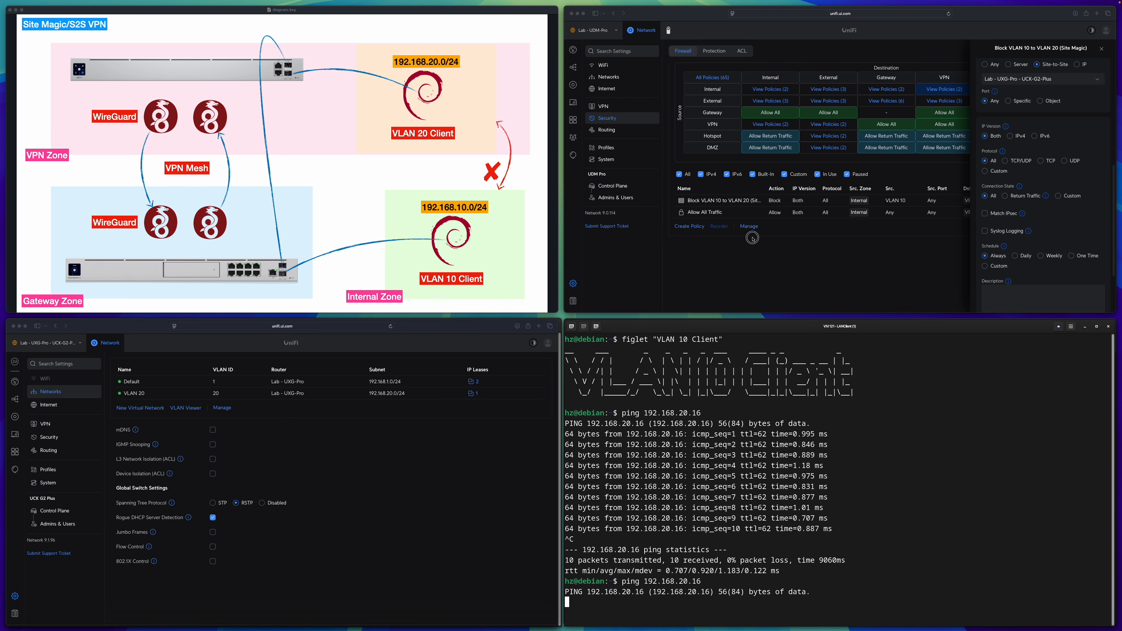
pyautogui.click(749, 226)
pyautogui.click(681, 200)
pyautogui.click(682, 227)
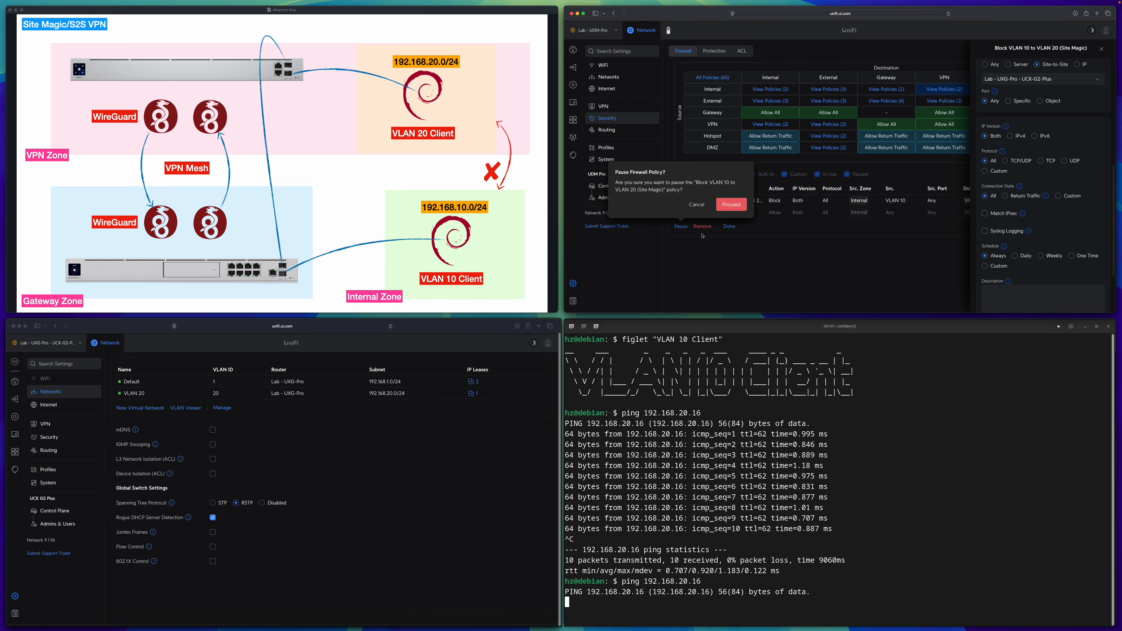
pyautogui.click(730, 207)
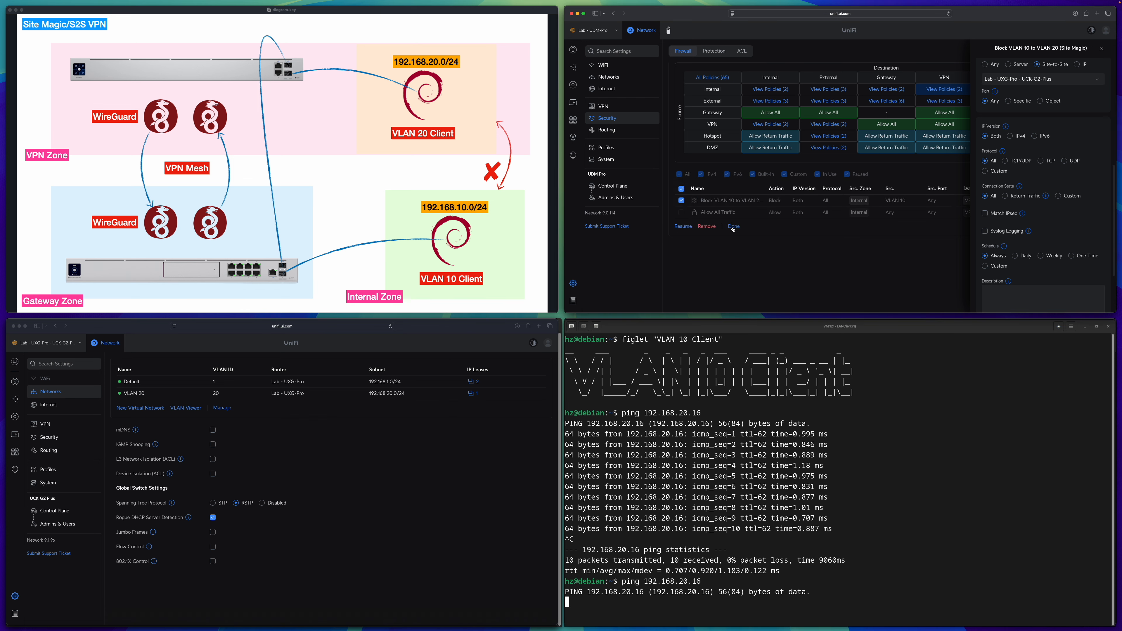
pyautogui.click(733, 226)
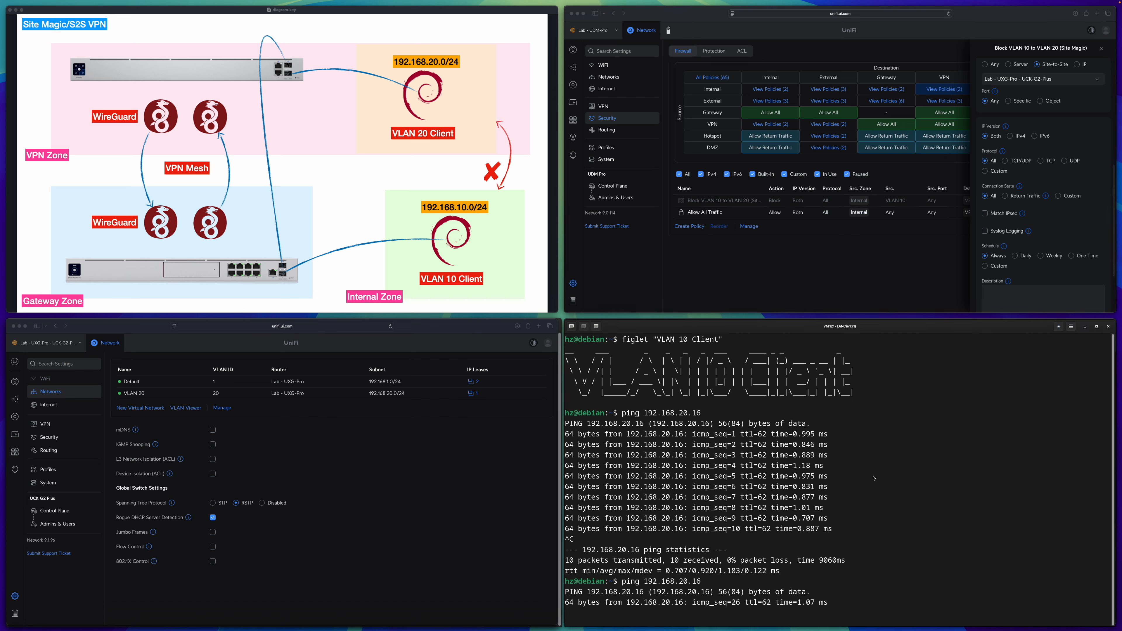